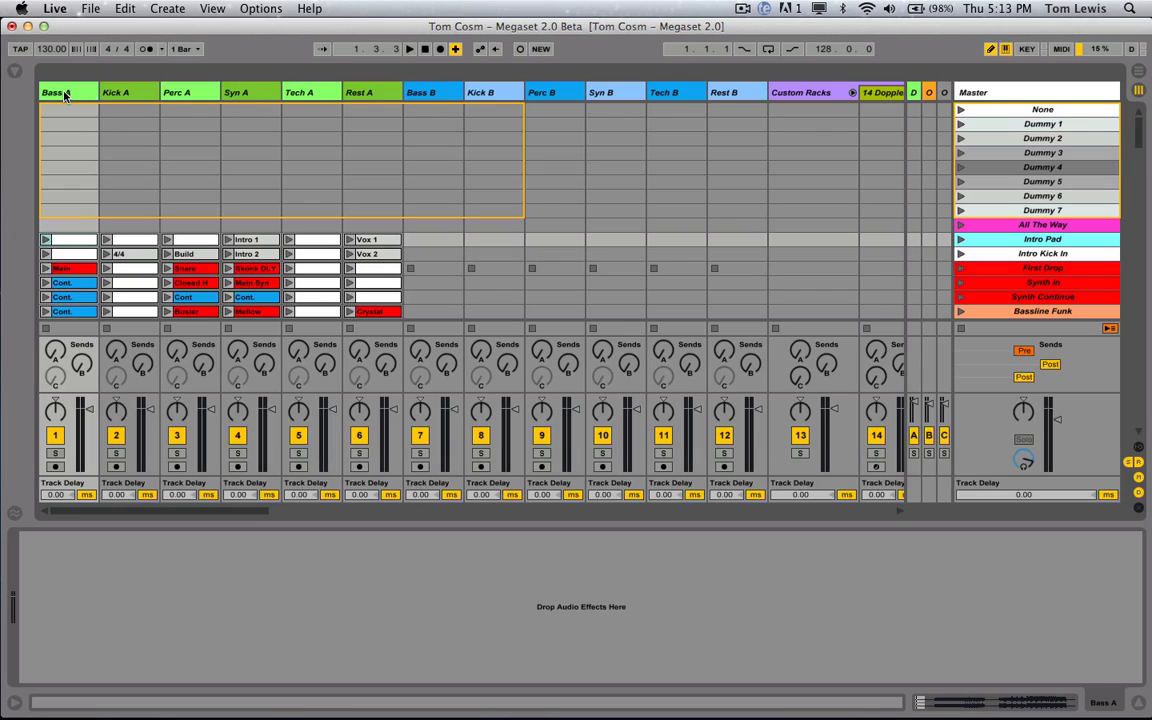
Highlight the two six-track deck groups in turn, Bass A through Rest A and Bass B through Rest B.
{"action": "left_click", "coordinate": [372, 94]}
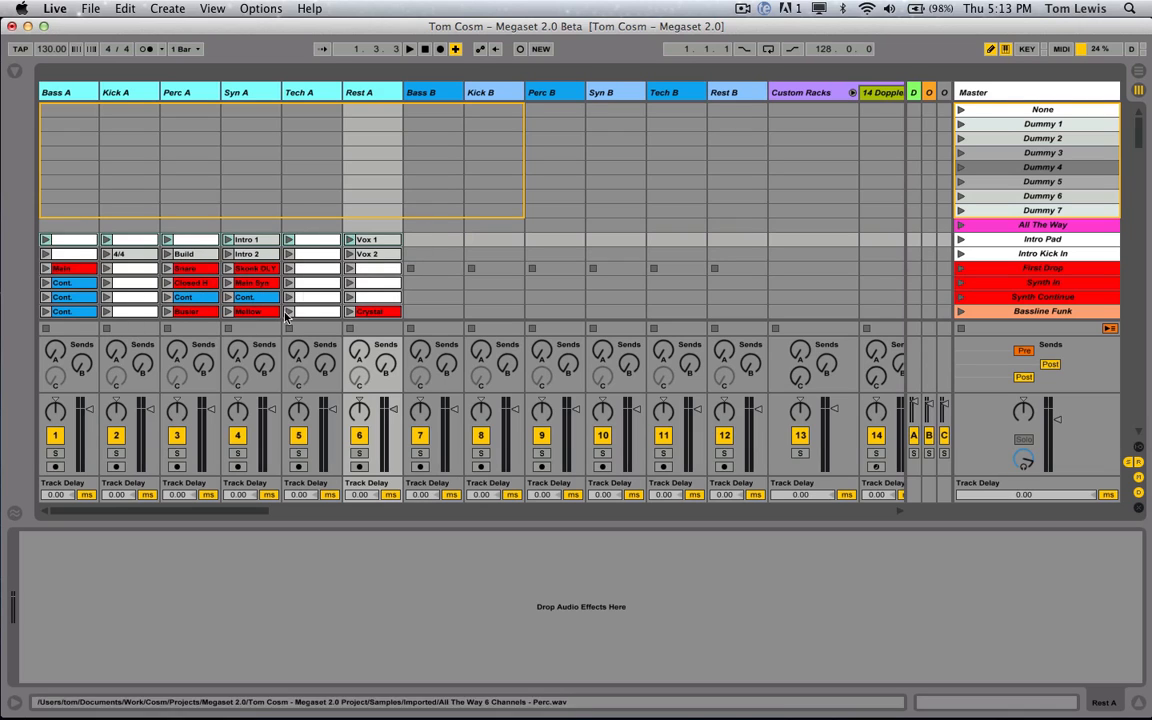
{"action": "left_click", "coordinate": [423, 94]}
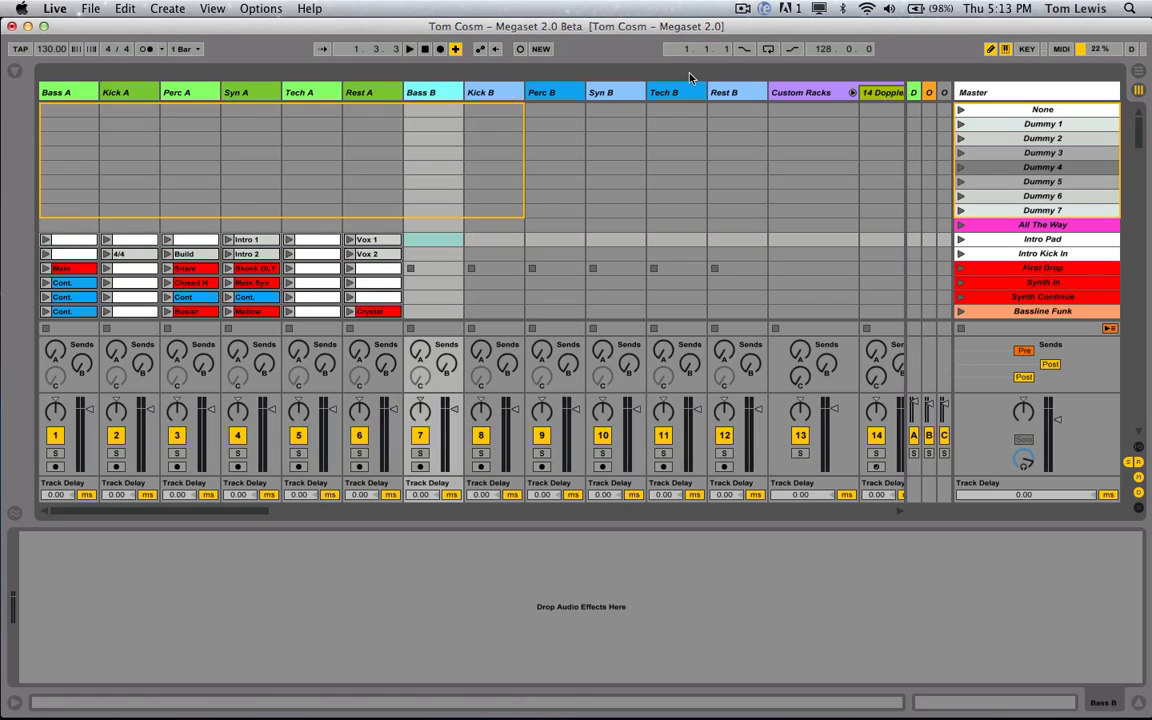
{"action": "left_click", "coordinate": [721, 94], "text": "shift"}
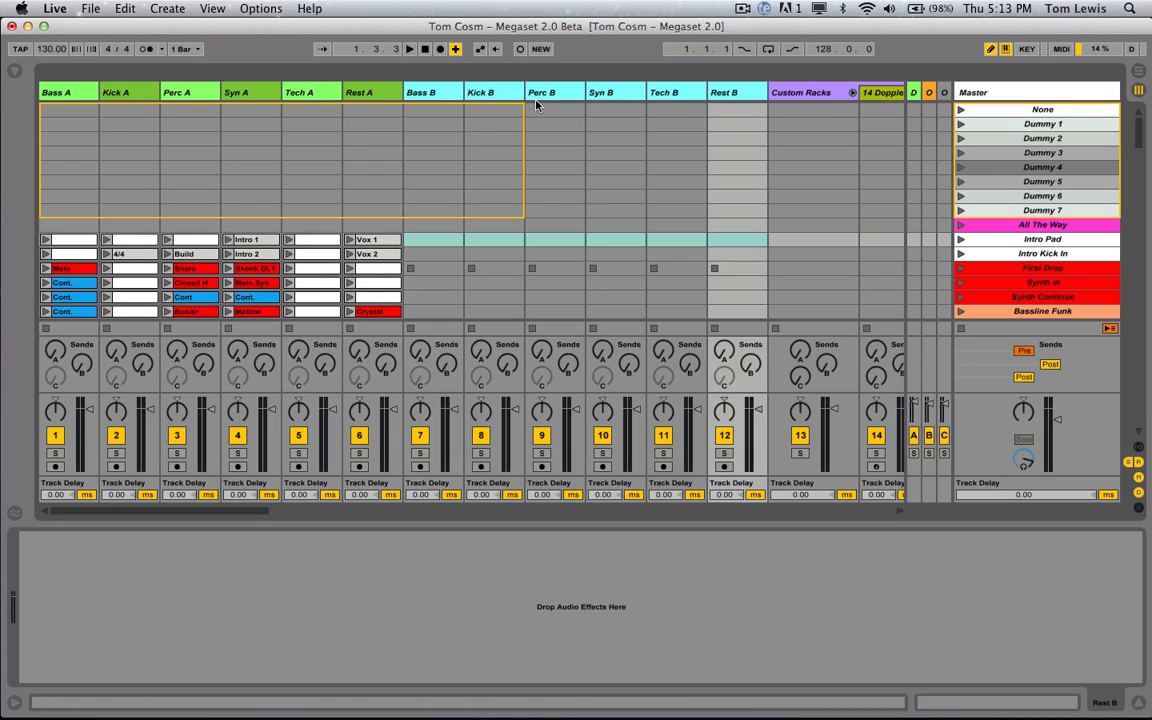
{"action": "left_click", "coordinate": [90, 92]}
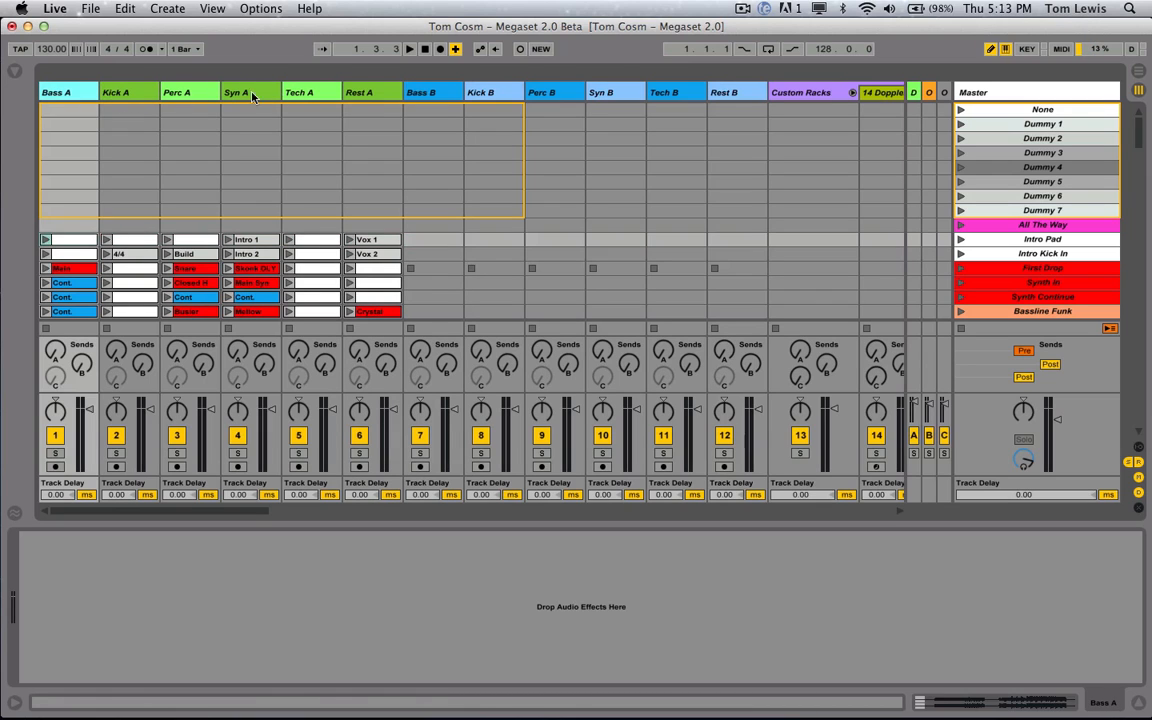
{"action": "left_click", "coordinate": [360, 94]}
{"action": "left_click", "coordinate": [432, 94]}
{"action": "left_click", "coordinate": [745, 92]}
Select the individual A-deck tracks one after another, from Bass A across to Rest A.
{"action": "left_click", "coordinate": [57, 92]}
{"action": "left_click", "coordinate": [168, 92]}
{"action": "left_click", "coordinate": [227, 94]}
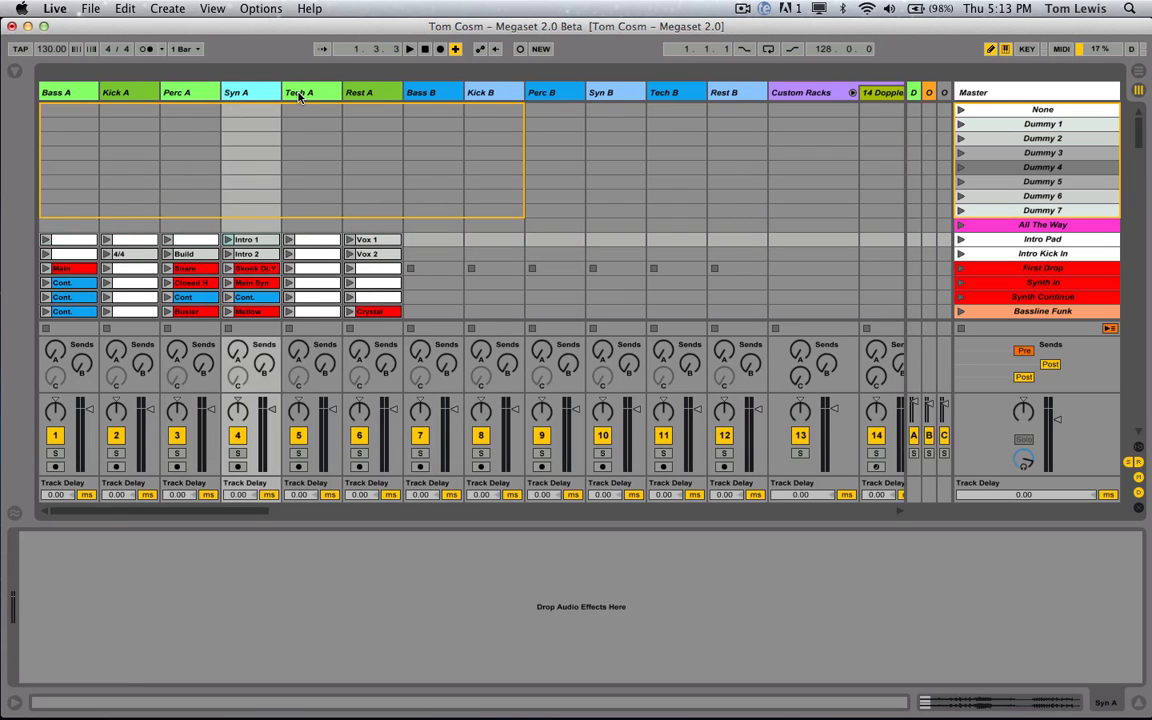
{"action": "left_click", "coordinate": [298, 94]}
{"action": "left_click", "coordinate": [355, 93]}
Select scenes of the All The Way song in turn, including First Drop, Synth In, Breakdown and Hihights in, vocals.
{"action": "scroll", "coordinate": [298, 191], "scroll_direction": "down", "scroll_amount": 5}
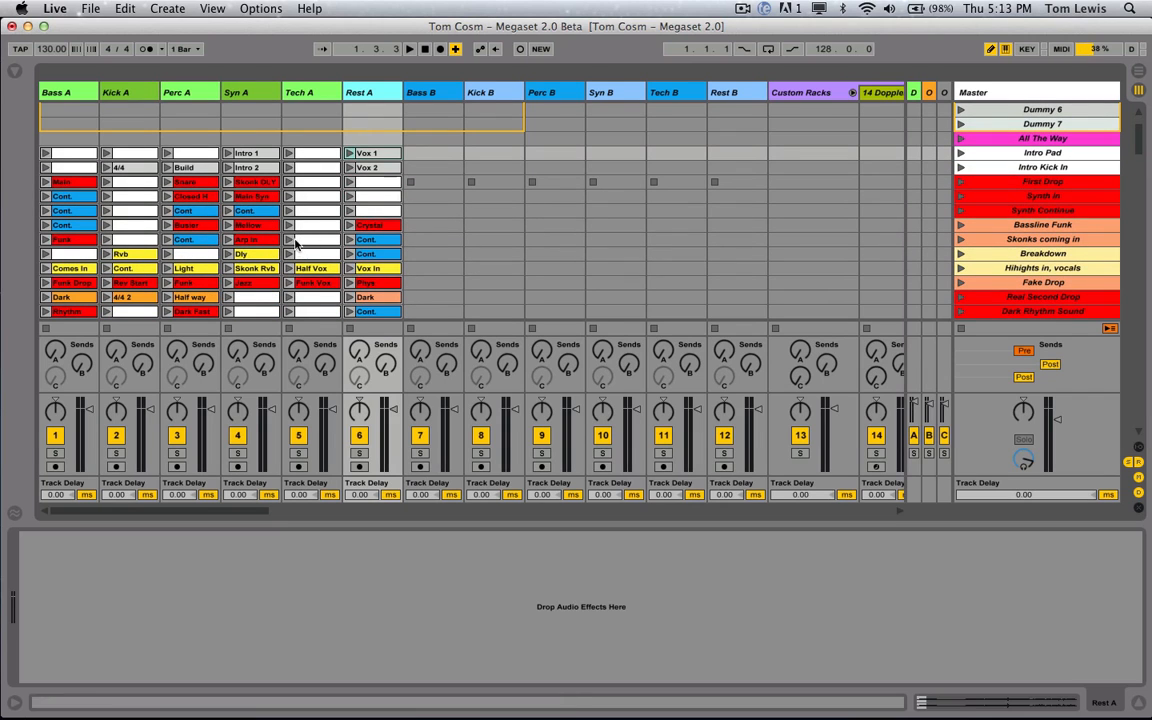
{"action": "left_click", "coordinate": [1038, 167]}
{"action": "left_click", "coordinate": [1040, 181]}
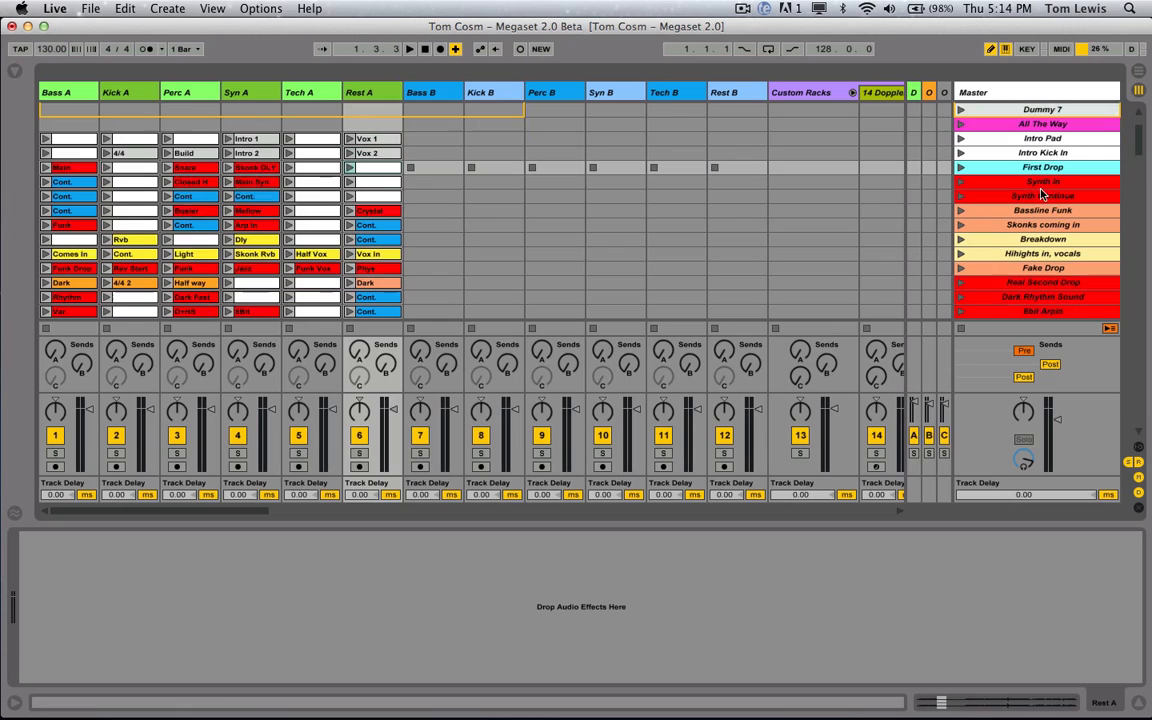
{"action": "left_click", "coordinate": [1050, 168]}
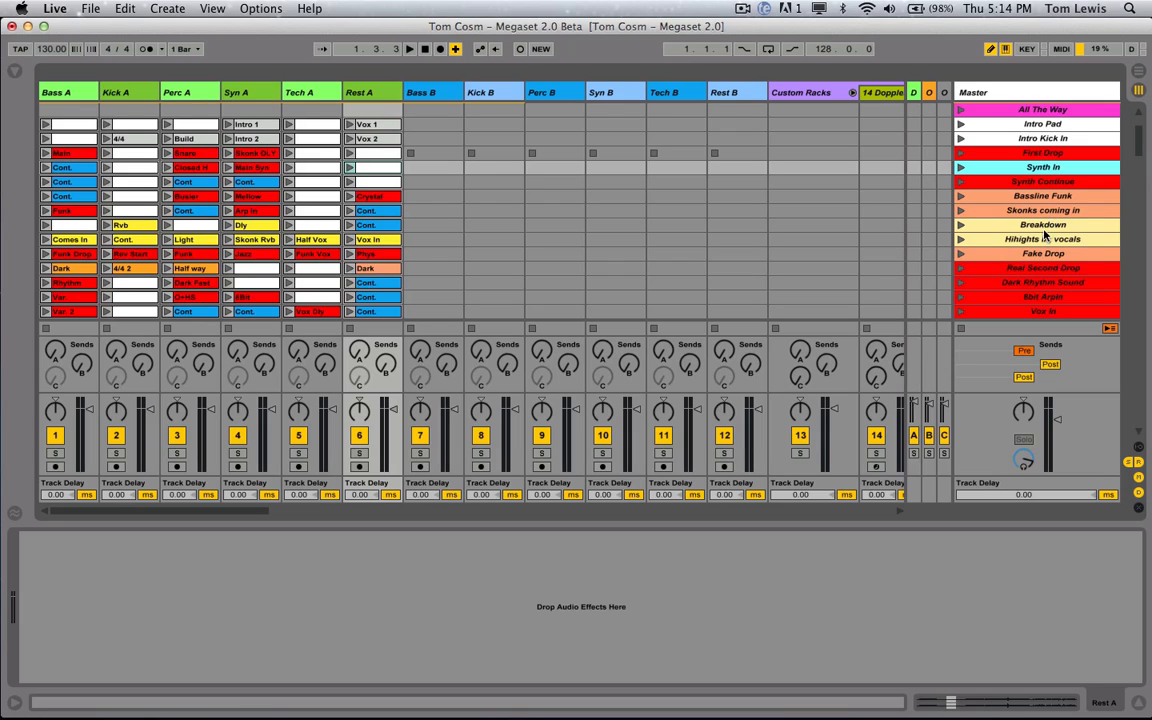
{"action": "left_click", "coordinate": [1040, 226]}
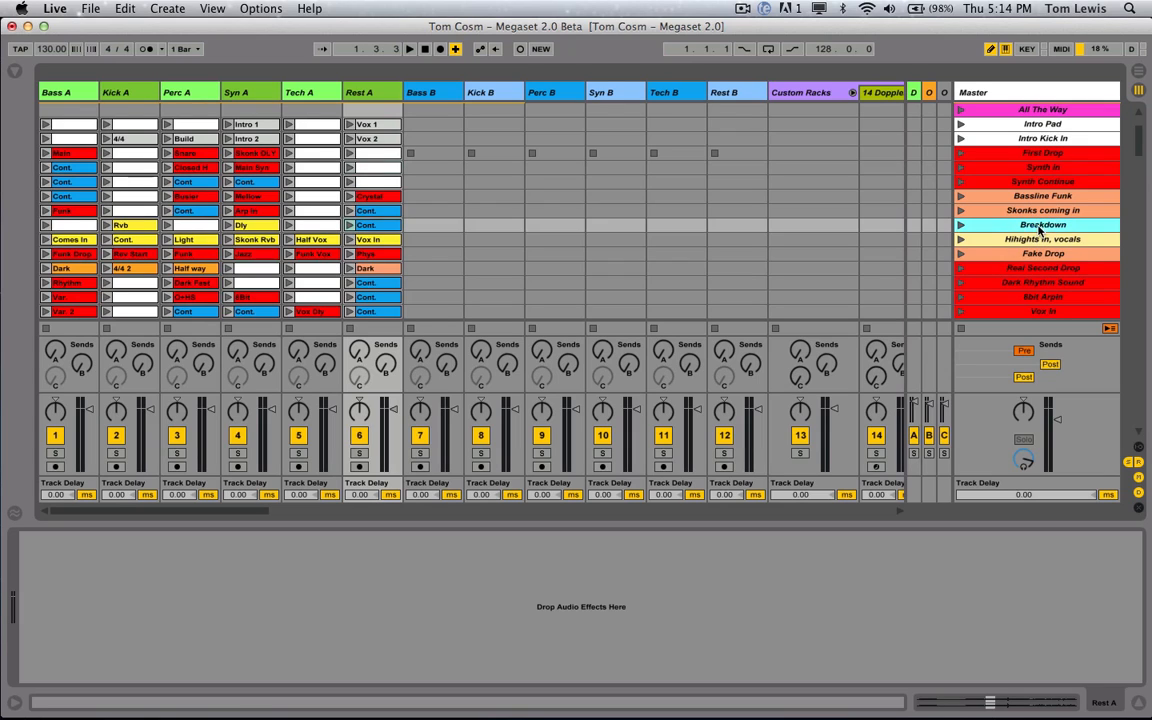
{"action": "left_click", "coordinate": [1035, 240]}
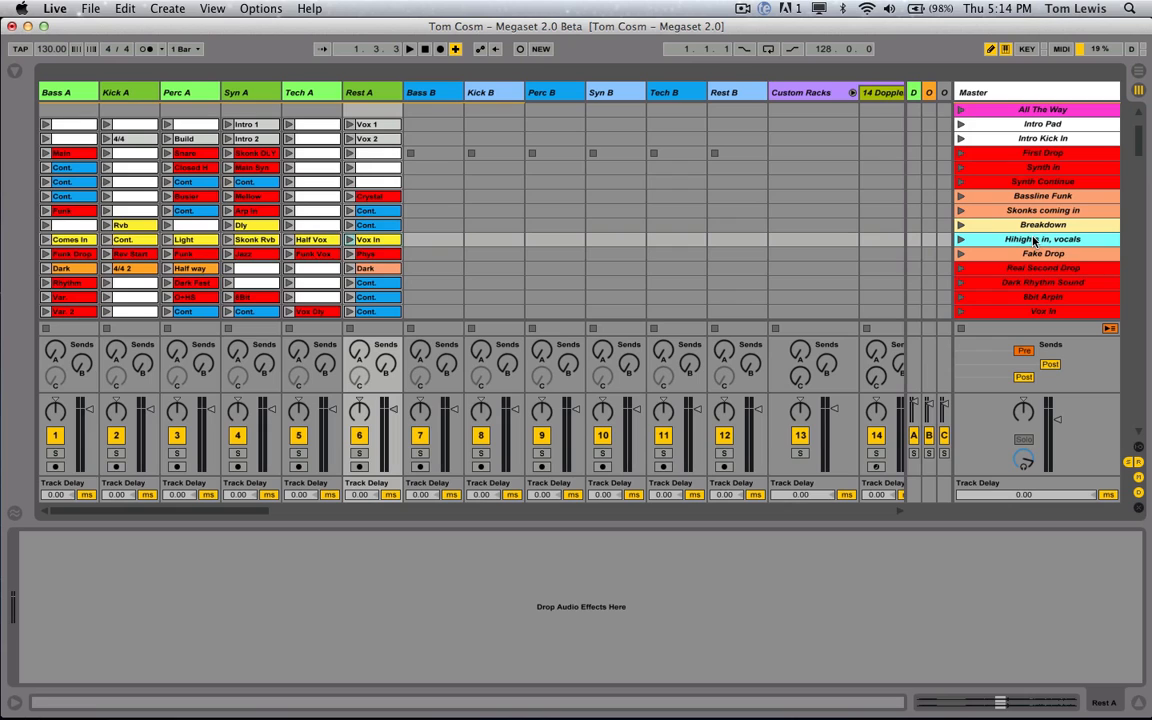
Look through the scene list to see how the songs alternate between the A and B tracks, ending back at the first scene.
{"action": "scroll", "coordinate": [404, 215], "scroll_direction": "down", "scroll_amount": 2}
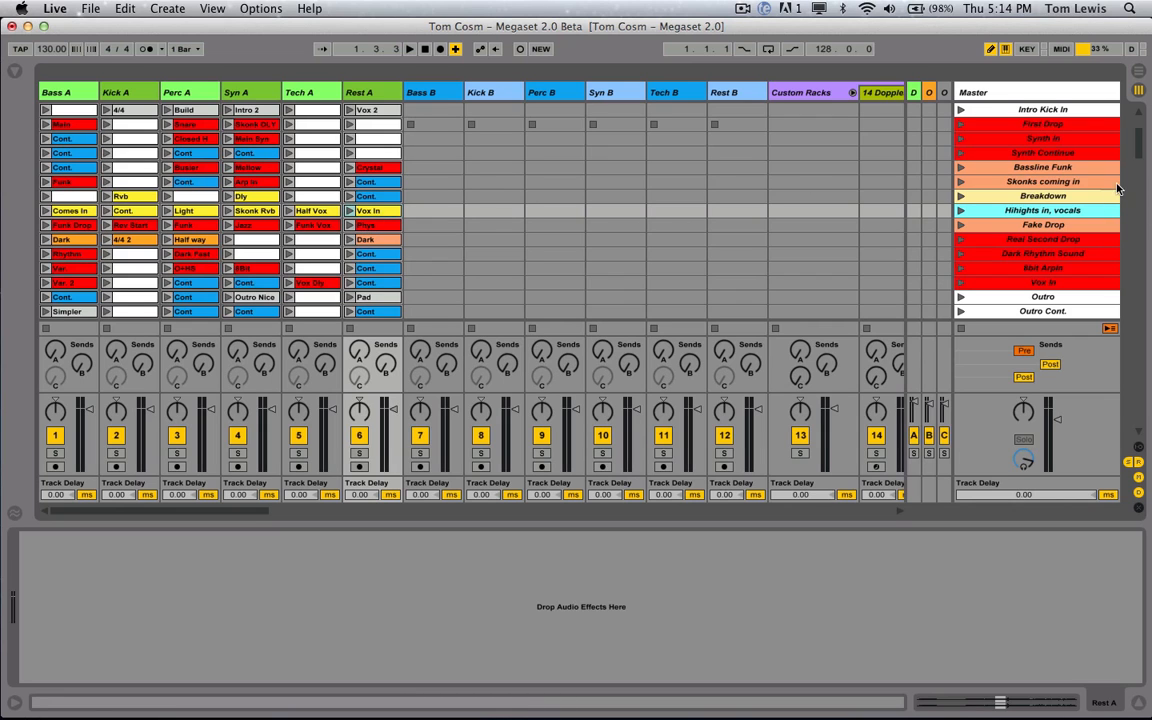
{"action": "left_click_drag", "start_coordinate": [1140, 148], "coordinate": [1137, 166]}
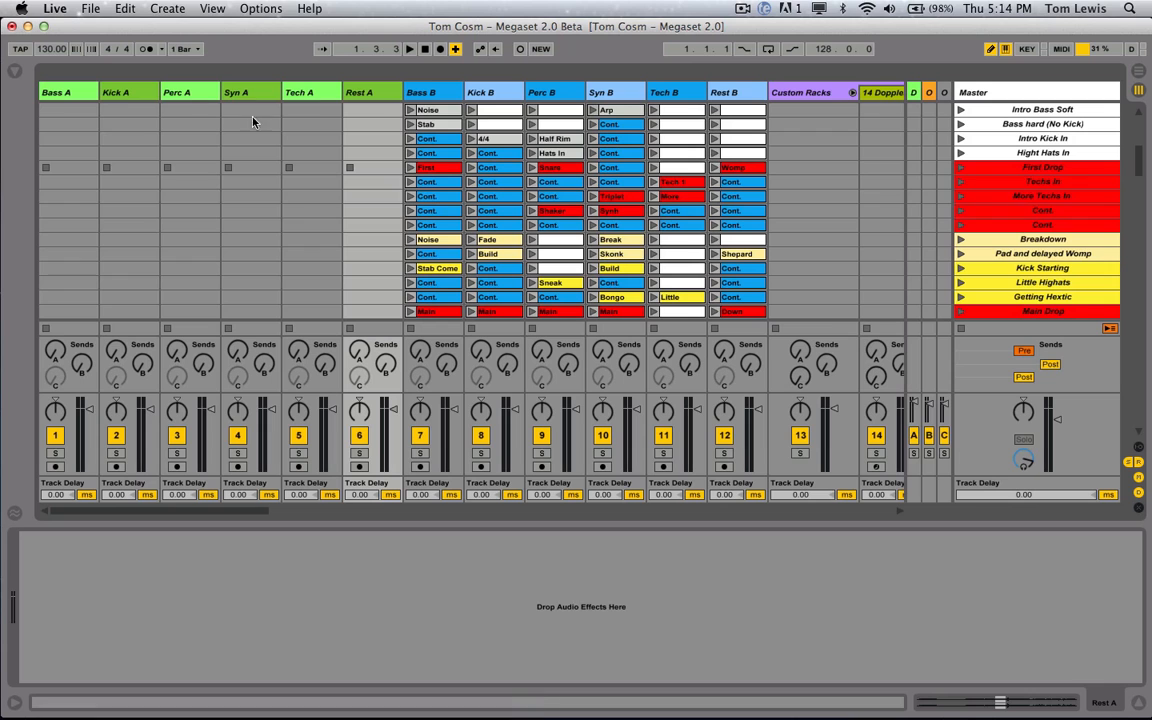
{"action": "scroll", "coordinate": [1125, 218], "scroll_direction": "down", "scroll_amount": 10}
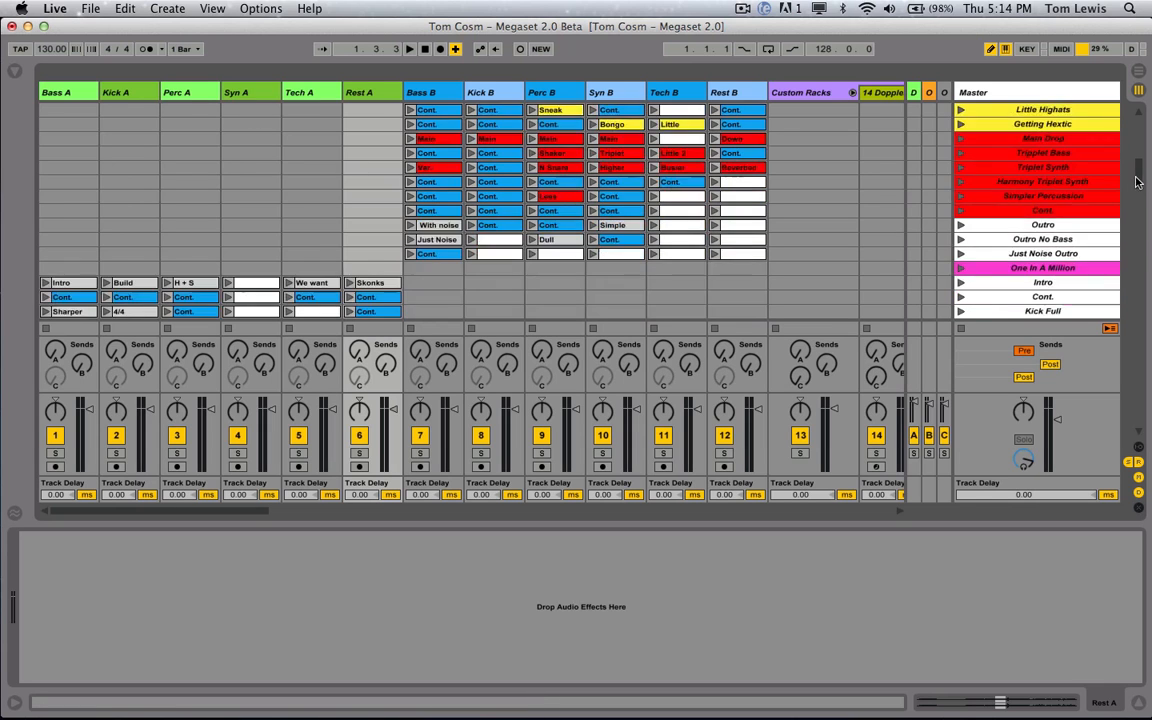
{"action": "scroll", "coordinate": [1125, 218], "scroll_direction": "down", "scroll_amount": 20}
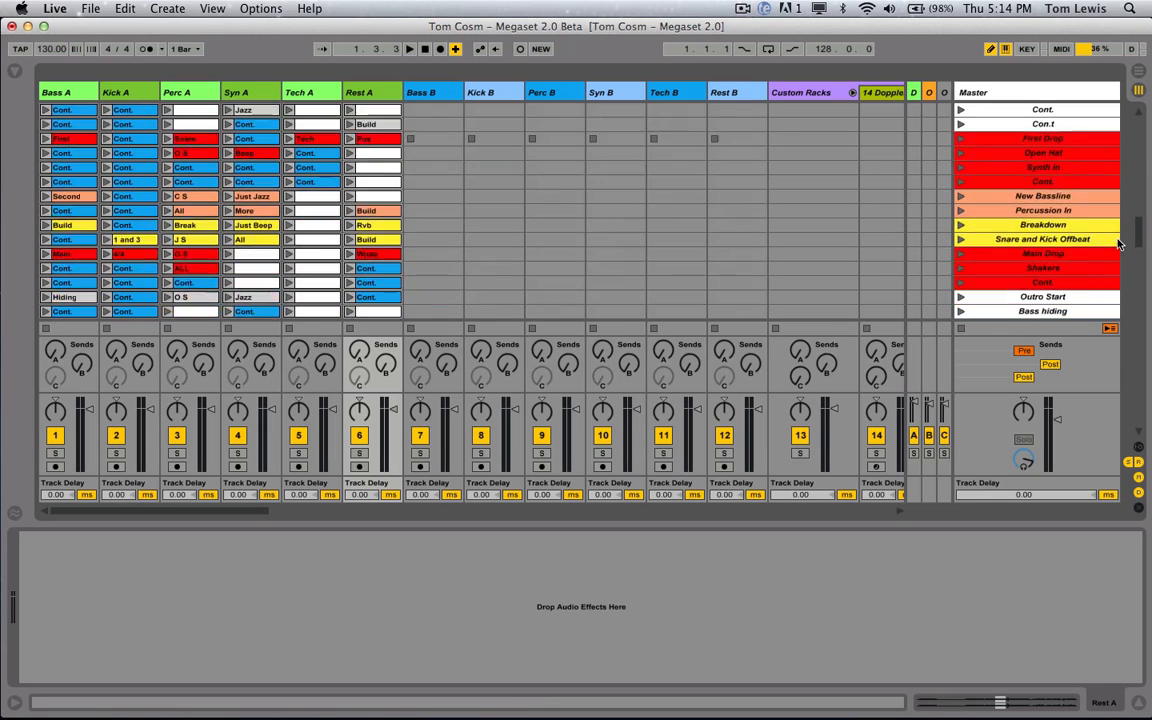
{"action": "scroll", "coordinate": [1120, 290], "scroll_direction": "down", "scroll_amount": 20}
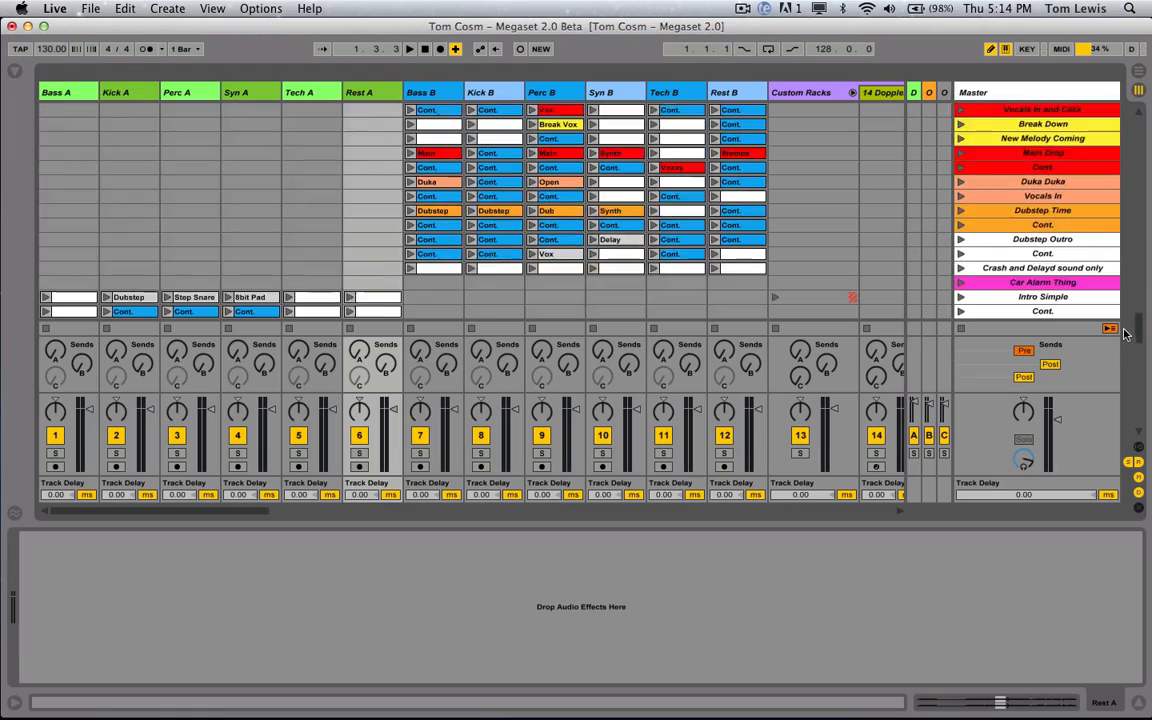
{"action": "left_click_drag", "start_coordinate": [1132, 376], "coordinate": [1142, 131]}
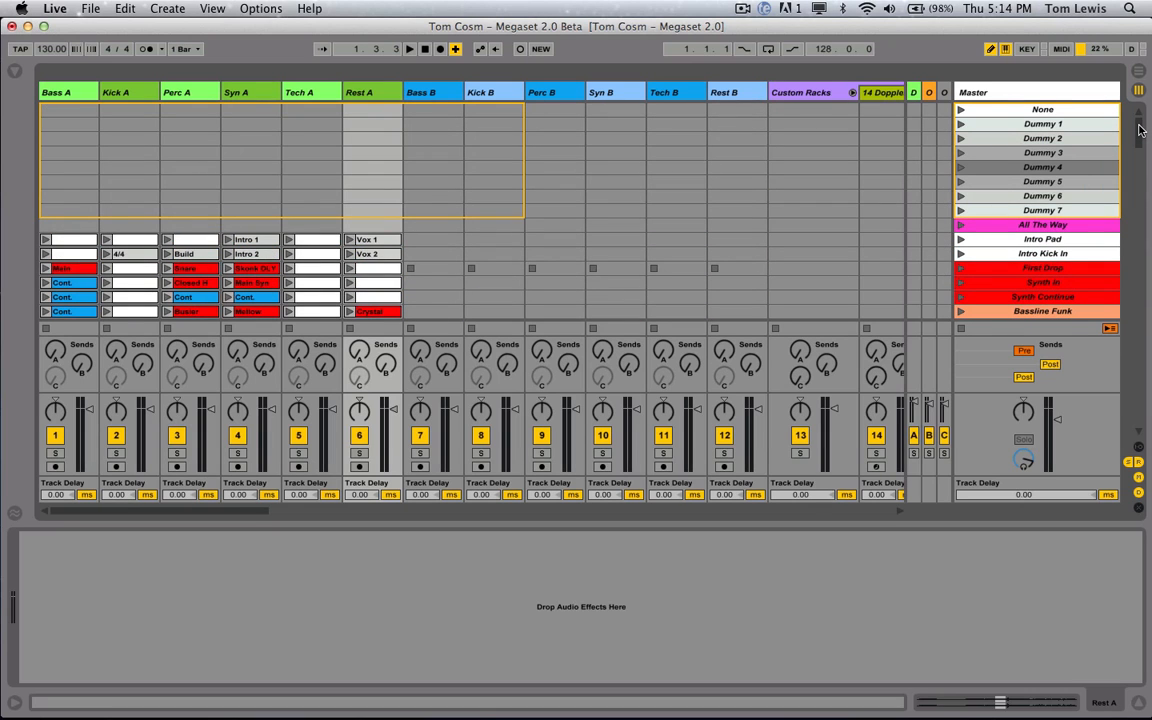
Launch the First Drop scene of the All The Way song, followed by its Bassline Funk scene.
{"action": "scroll", "coordinate": [1003, 226], "scroll_direction": "down", "scroll_amount": 2}
{"action": "left_click", "coordinate": [958, 213]}
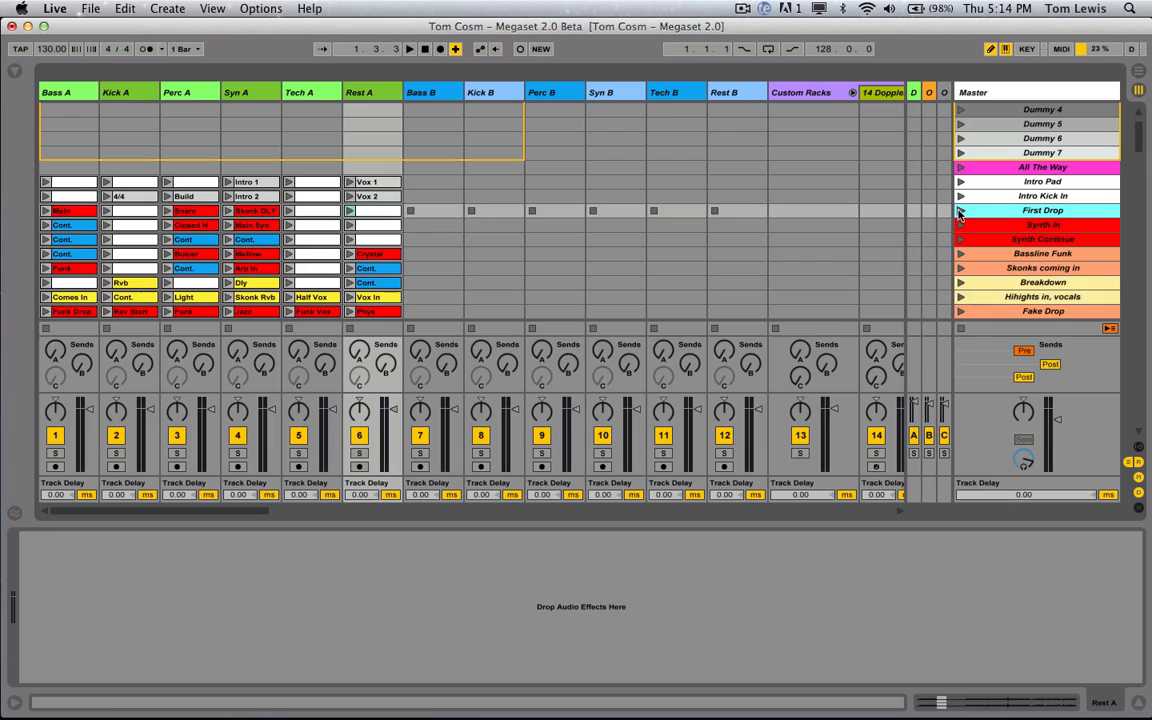
{"action": "scroll", "coordinate": [960, 220], "scroll_direction": "down", "scroll_amount": 2}
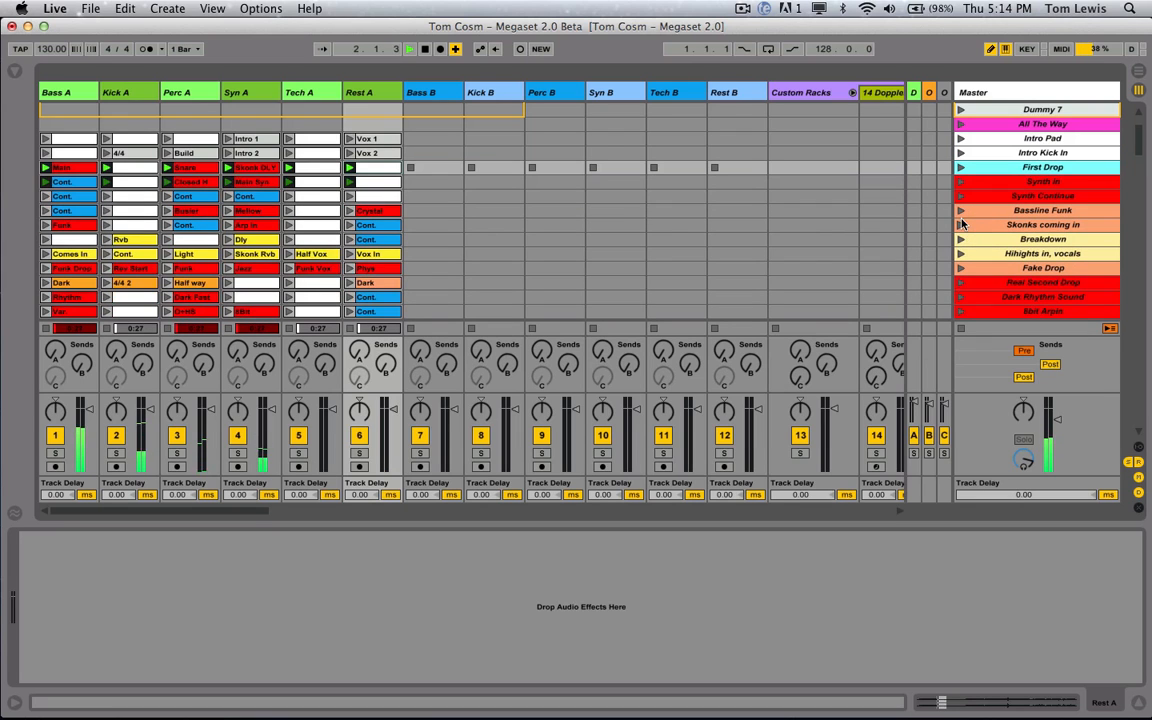
{"action": "left_click", "coordinate": [960, 211]}
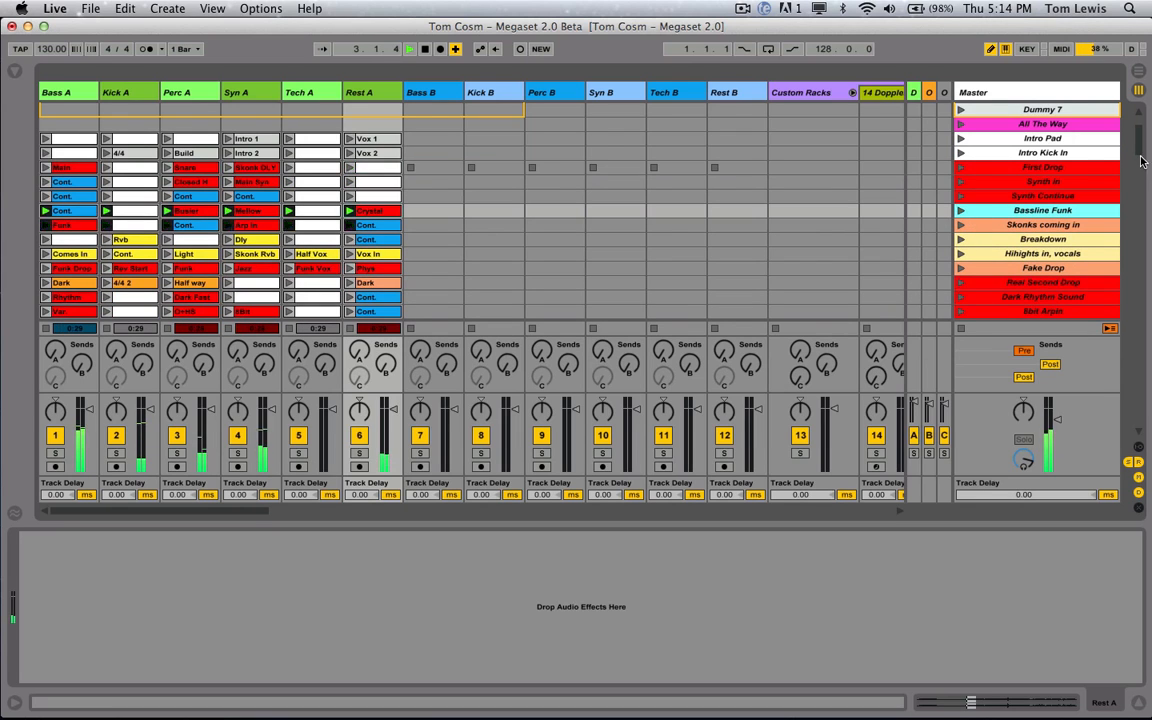
Launch the Hight Hats In and First Drop scenes of the Circade song on the B tracks, and stop playback.
{"action": "scroll", "coordinate": [1141, 161], "scroll_direction": "down", "scroll_amount": 5}
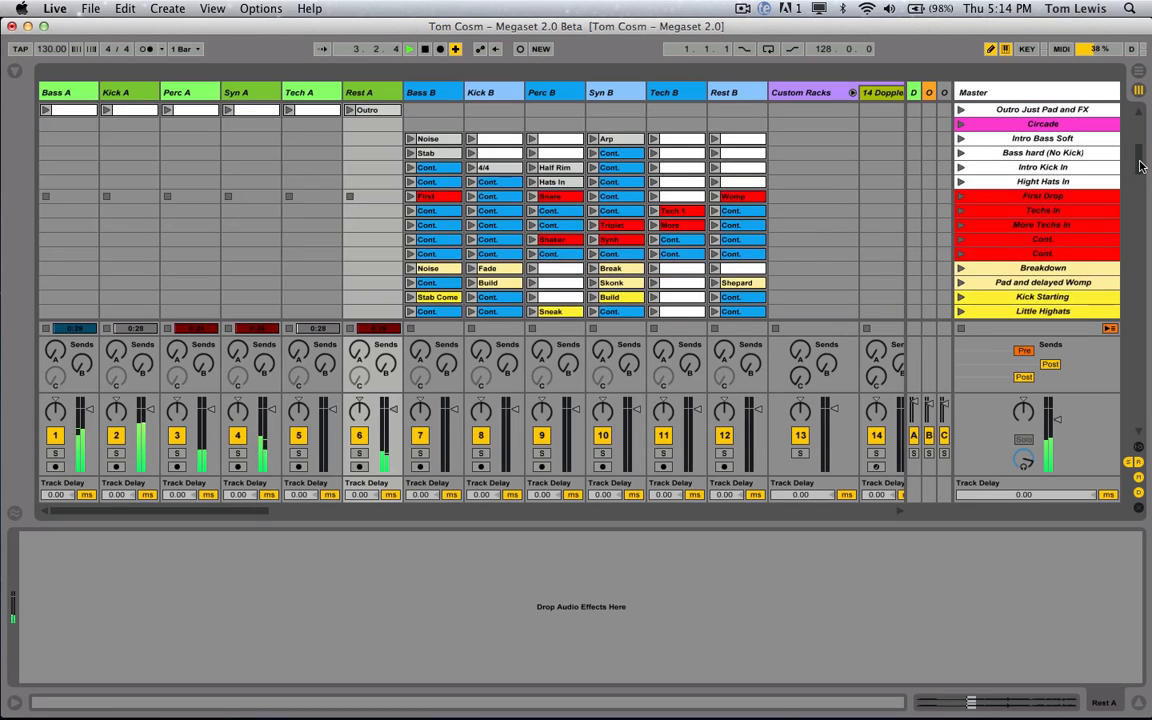
{"action": "left_click", "coordinate": [960, 183]}
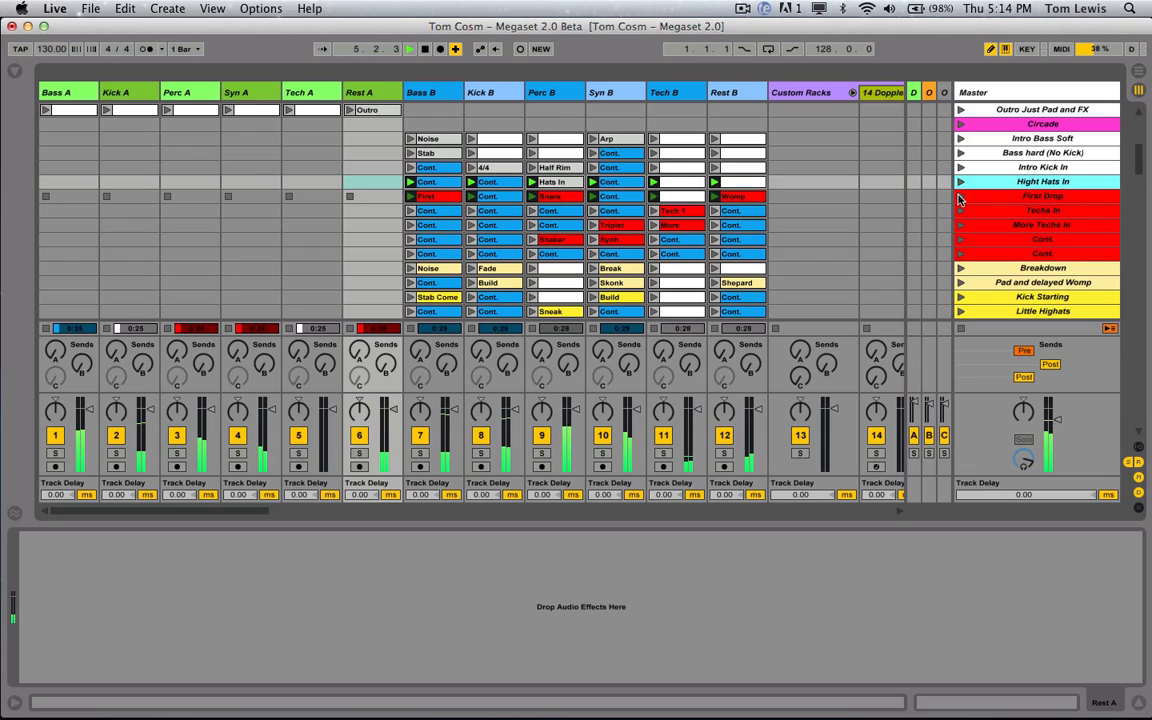
{"action": "left_click", "coordinate": [960, 196]}
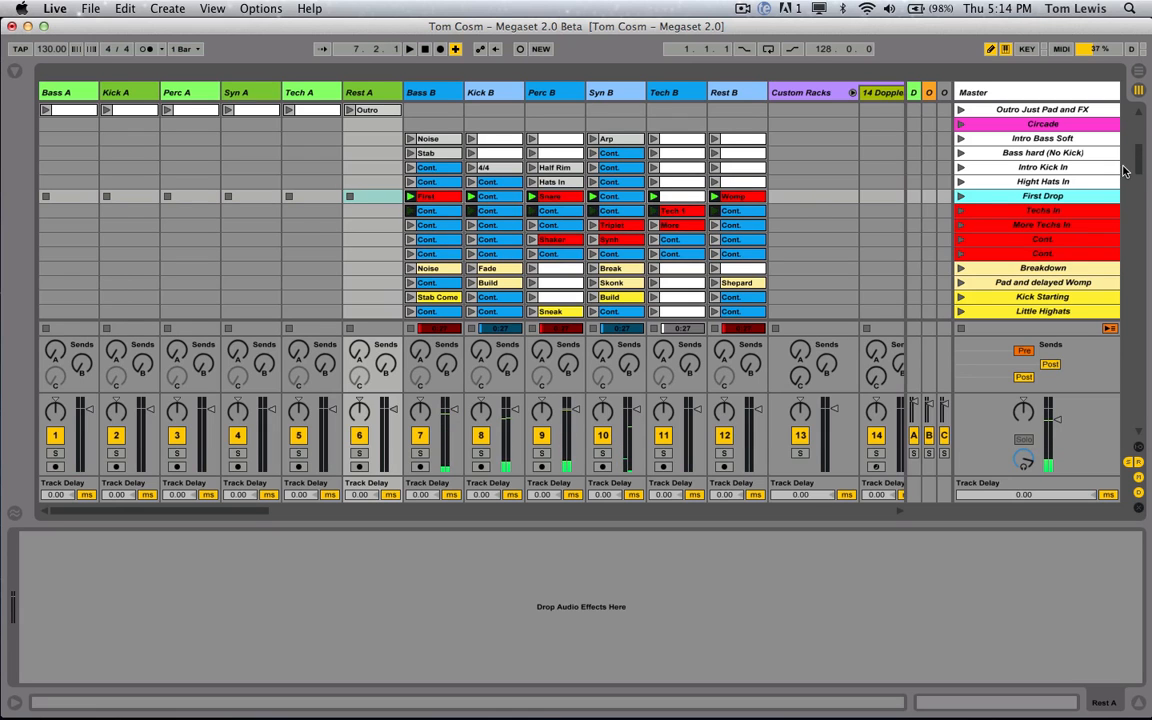
Select the Custom Racks group track that follows the B-deck tracks.
{"action": "left_click_drag", "start_coordinate": [1139, 168], "coordinate": [1139, 200]}
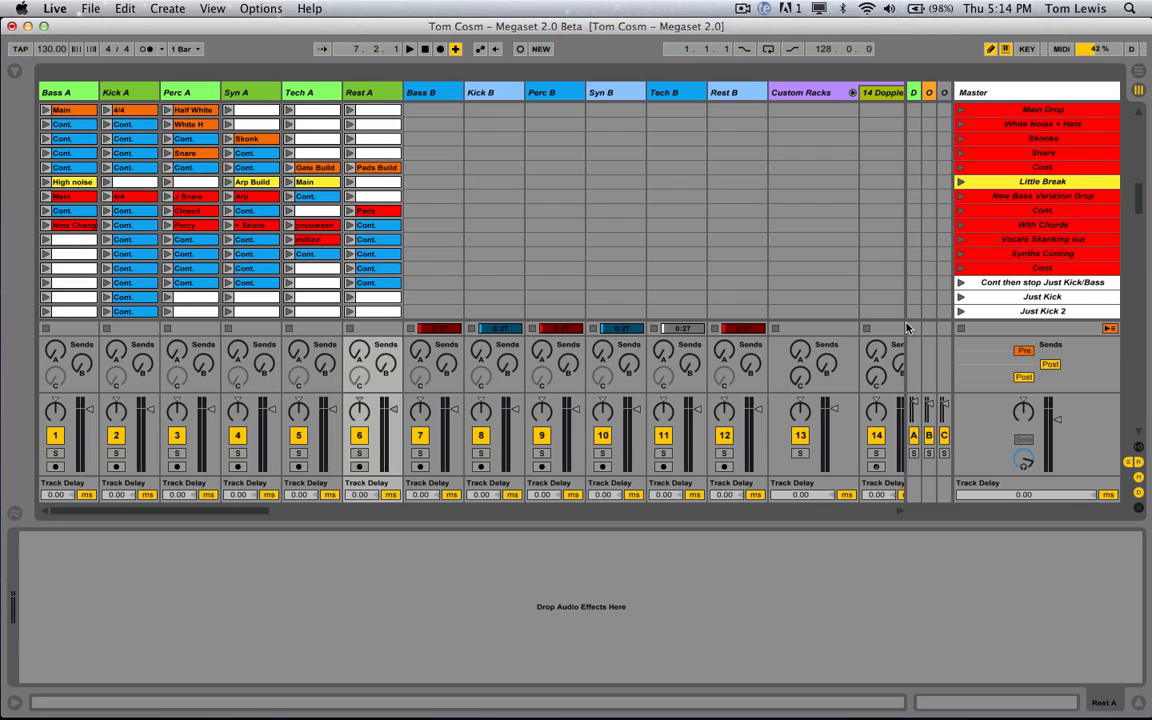
{"action": "scroll", "coordinate": [740, 177], "scroll_direction": "up", "scroll_amount": 15}
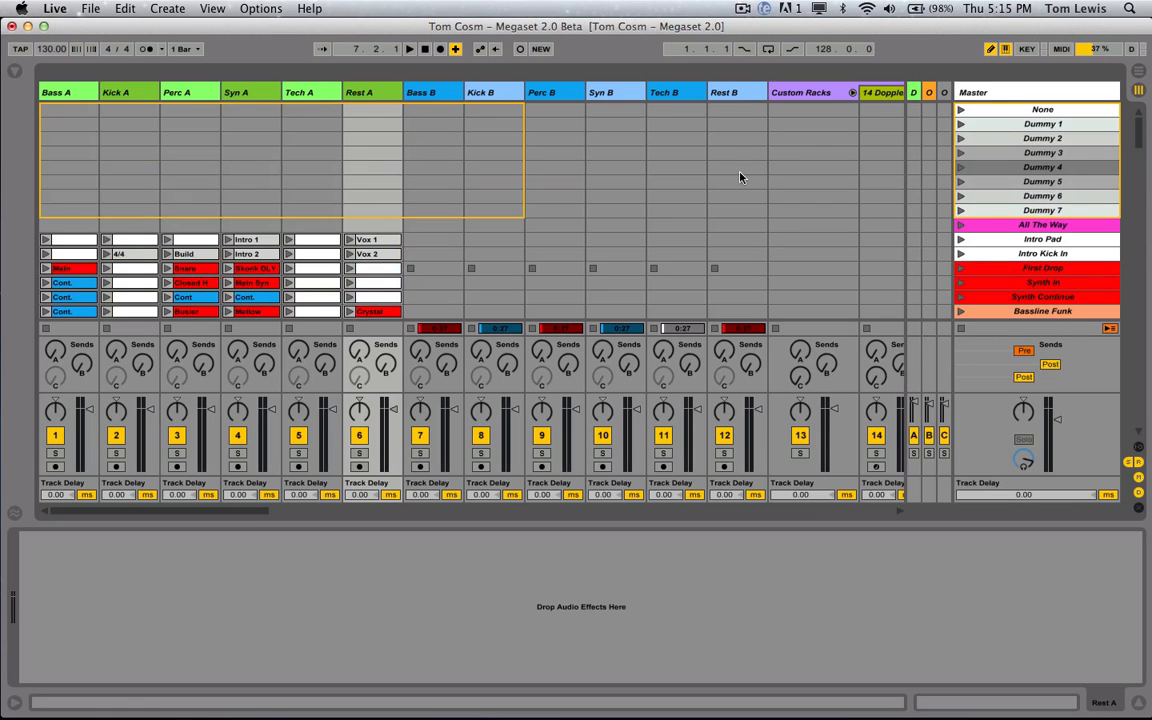
{"action": "scroll", "coordinate": [630, 155], "scroll_direction": "right", "scroll_amount": 10}
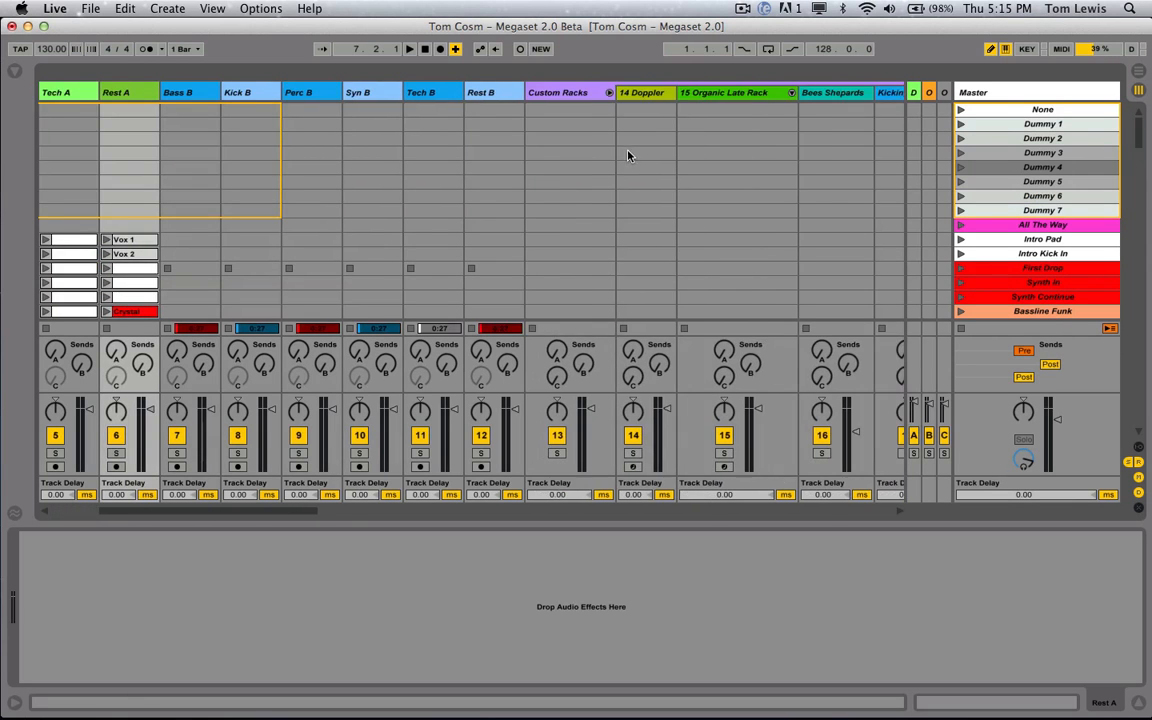
{"action": "left_click", "coordinate": [368, 103]}
{"action": "scroll", "coordinate": [370, 130], "scroll_direction": "right", "scroll_amount": 7}
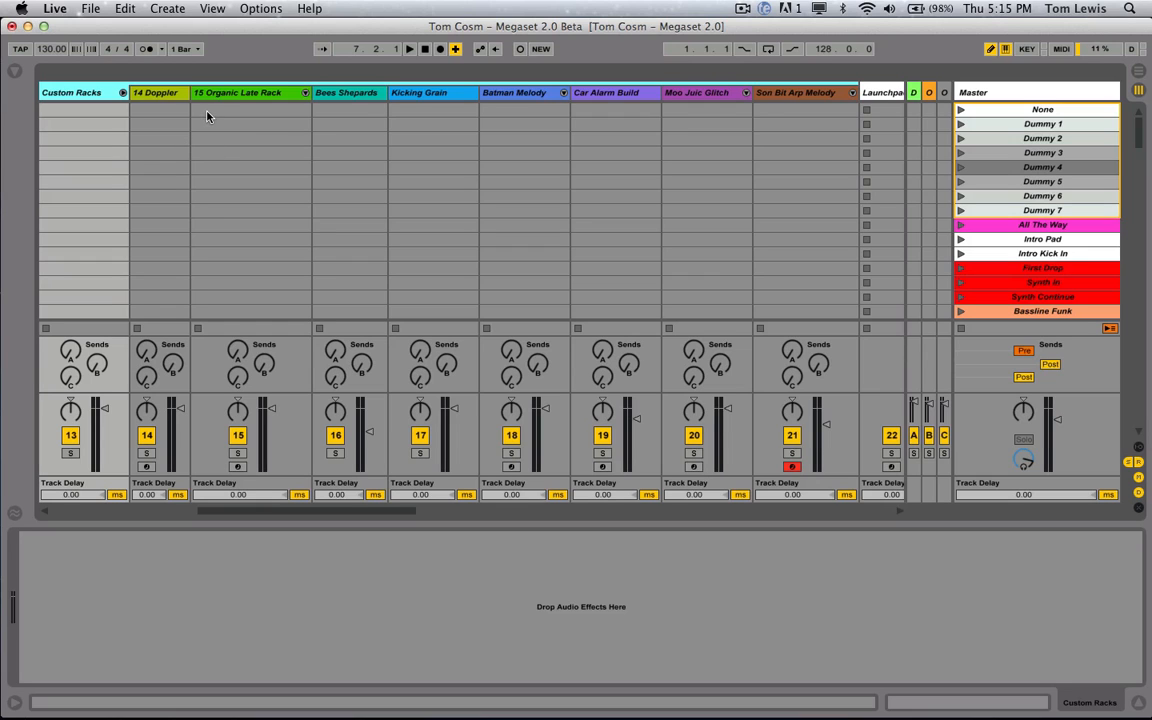
Examine the device chain of the 14 Doppler track, from the Doppler rack's macros through Operator to the Auto Filter.
{"action": "left_click", "coordinate": [155, 97]}
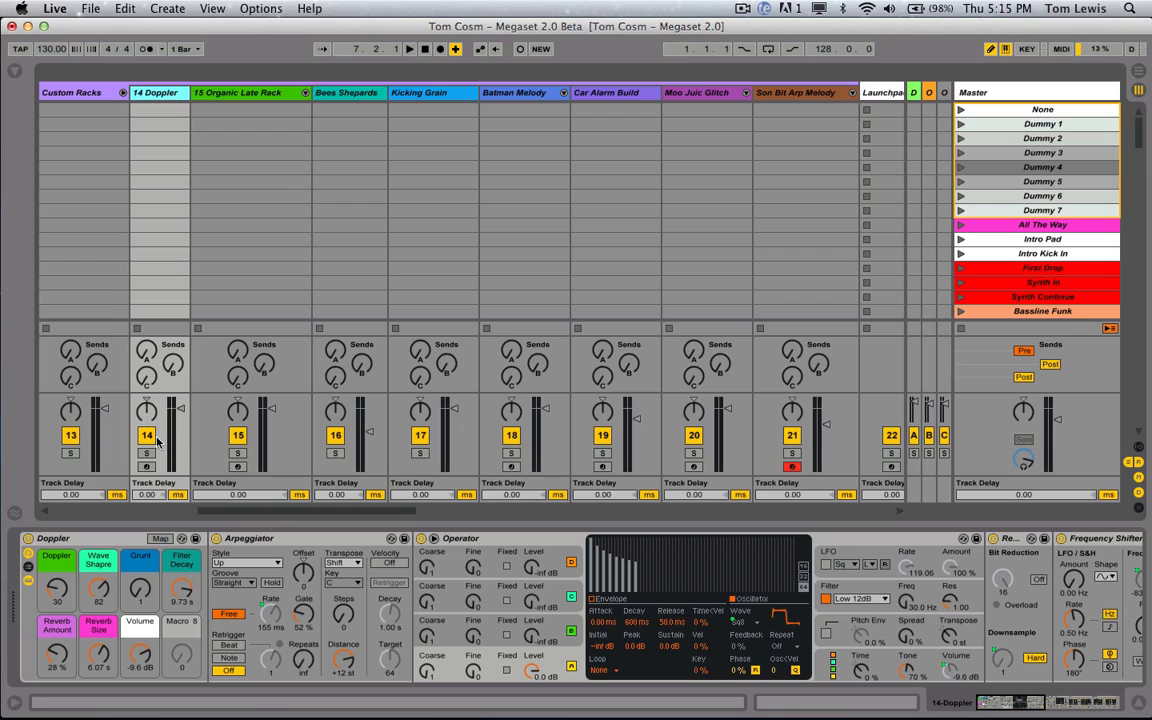
{"action": "scroll", "coordinate": [405, 514], "scroll_direction": "right", "scroll_amount": 5}
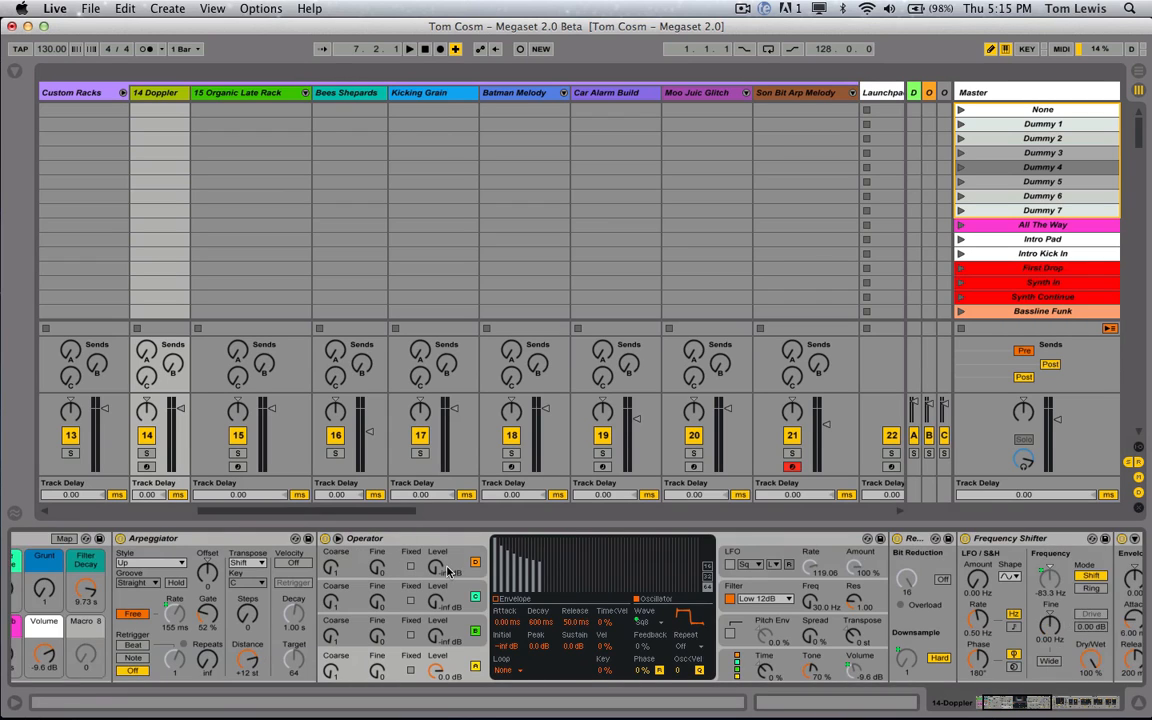
{"action": "scroll", "coordinate": [450, 572], "scroll_direction": "right", "scroll_amount": 5}
{"action": "scroll", "coordinate": [600, 600], "scroll_direction": "left", "scroll_amount": 8}
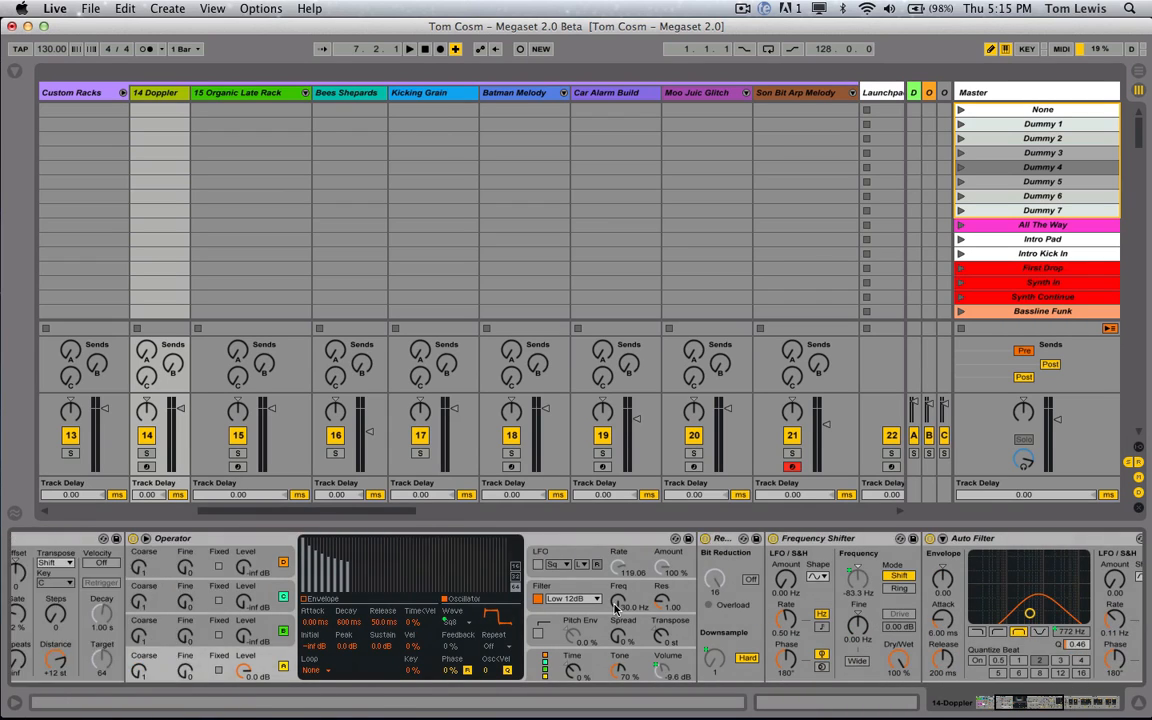
{"action": "scroll", "coordinate": [617, 610], "scroll_direction": "left", "scroll_amount": 2}
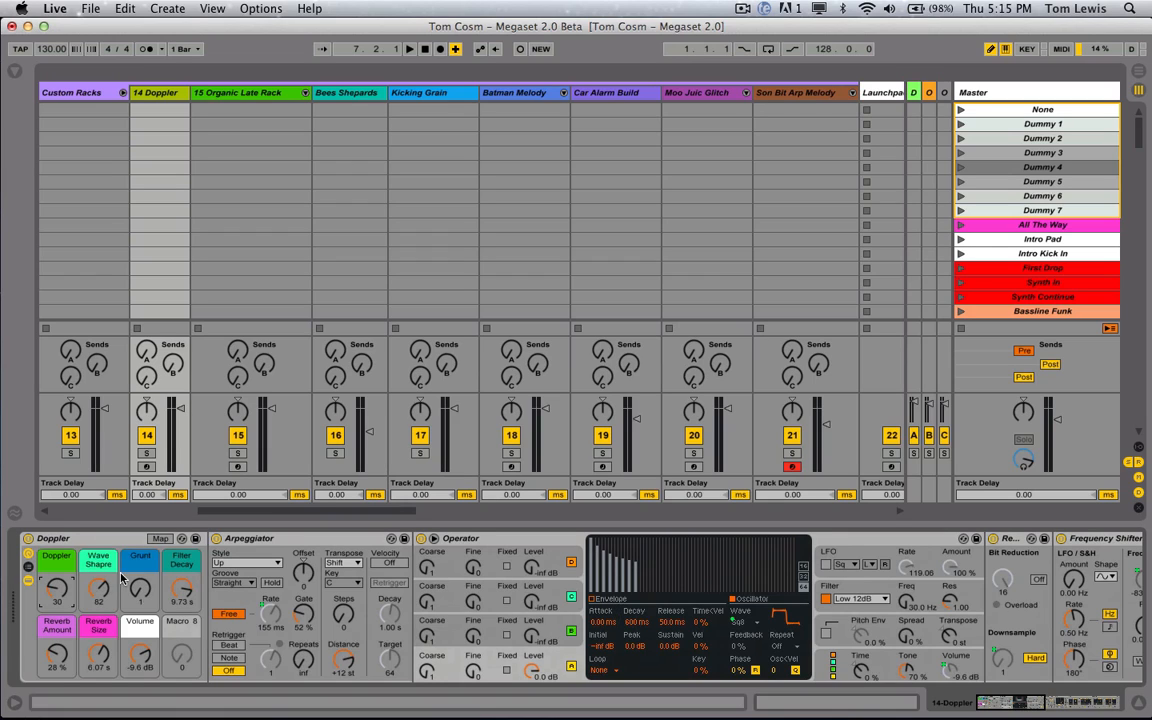
Arm the 14 Doppler track and turn the rack's Doppler macro down to 0.
{"action": "left_click", "coordinate": [147, 467]}
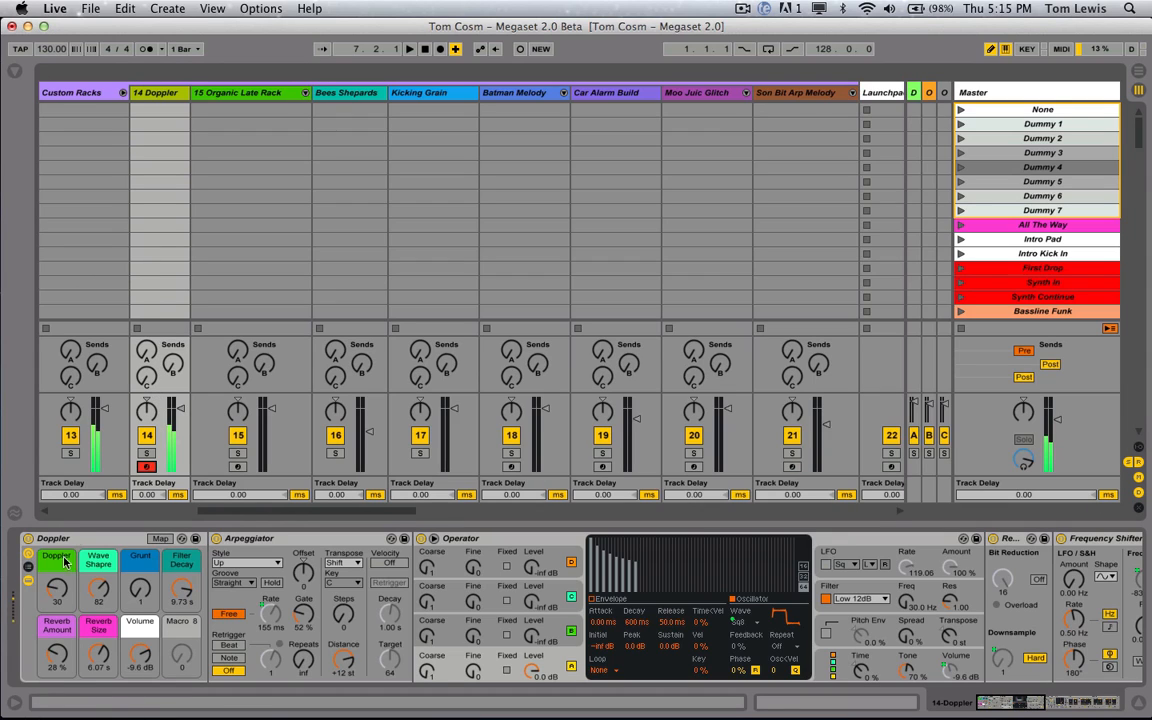
{"action": "left_click", "coordinate": [59, 598]}
{"action": "mouse_move", "coordinate": [59, 598]}
{"action": "left_mouse_down"}
{"action": "mouse_move", "coordinate": [59, 543]}
{"action": "mouse_move", "coordinate": [59, 633]}
{"action": "mouse_move", "coordinate": [73, 605]}
{"action": "left_mouse_up"}
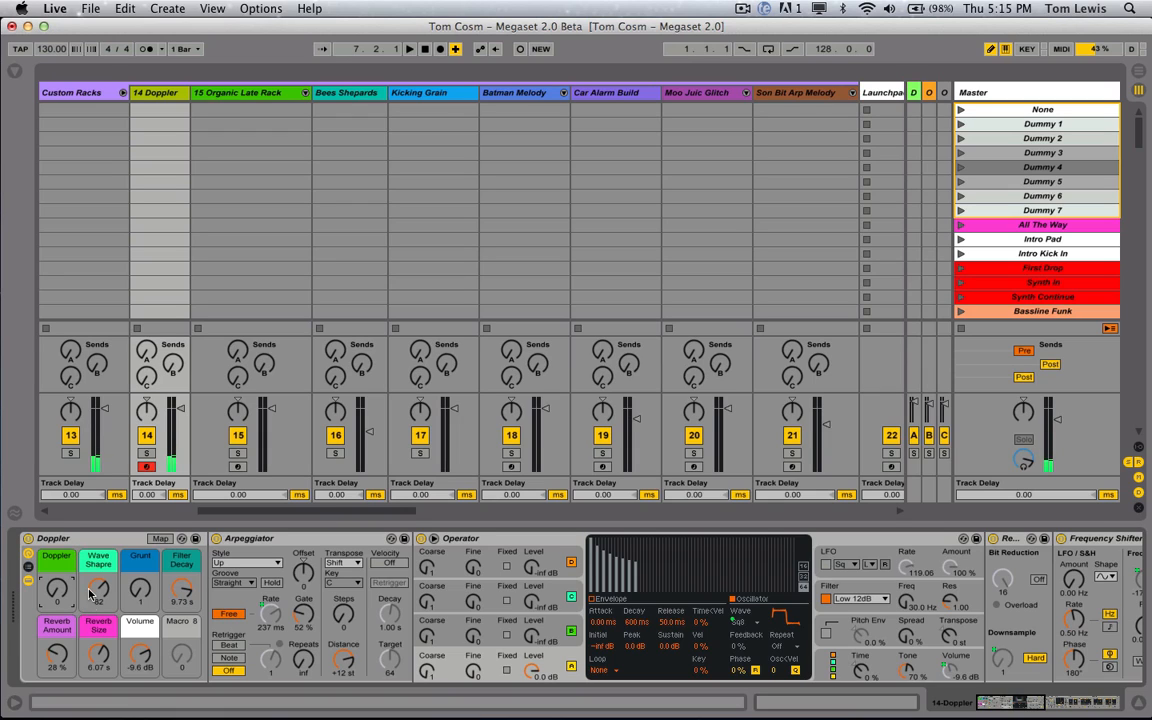
Adjust the Doppler rack's Wave Shape macro to 12 and its Doppler macro to 29.
{"action": "left_click_drag", "start_coordinate": [96, 590], "coordinate": [90, 677]}
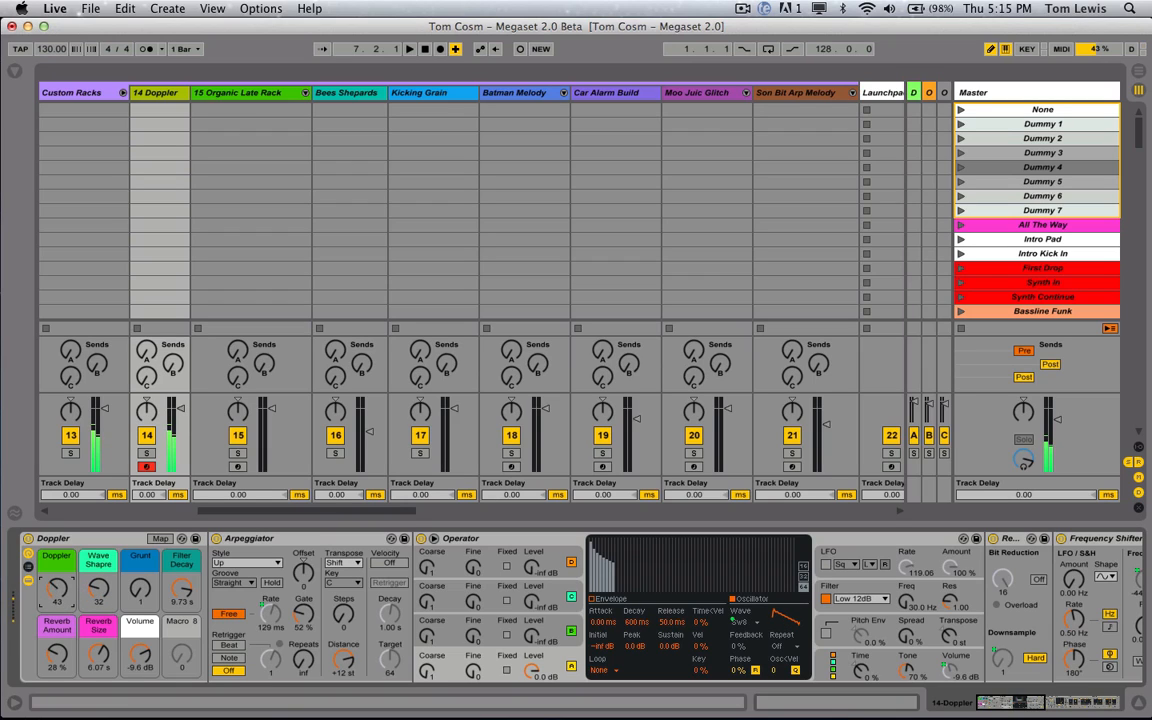
{"action": "mouse_move", "coordinate": [57, 590]}
{"action": "left_mouse_down"}
{"action": "mouse_move", "coordinate": [57, 560]}
{"action": "mouse_move", "coordinate": [98, 612]}
{"action": "mouse_move", "coordinate": [57, 603]}
{"action": "left_mouse_up"}
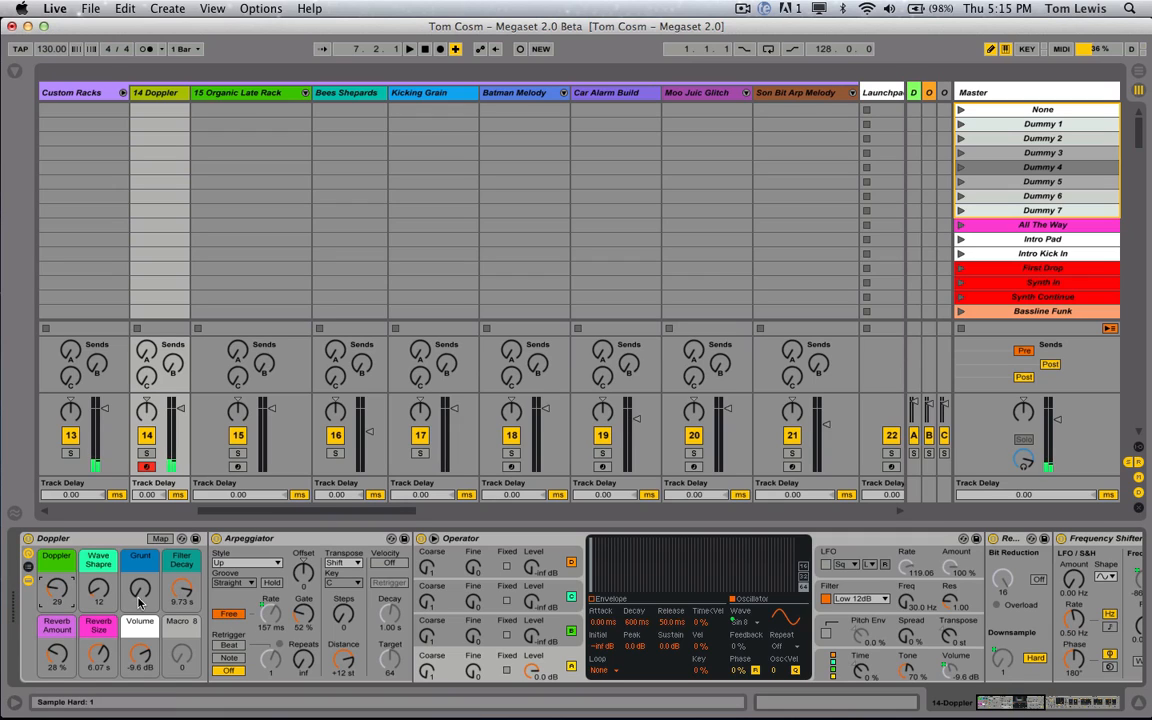
Raise the Doppler macro to 57 and the Grunt macro to 107.
{"action": "left_click_drag", "start_coordinate": [140, 590], "coordinate": [113, 607]}
{"action": "left_click_drag", "start_coordinate": [48, 592], "coordinate": [50, 525]}
{"action": "left_click_drag", "start_coordinate": [140, 590], "coordinate": [140, 578]}
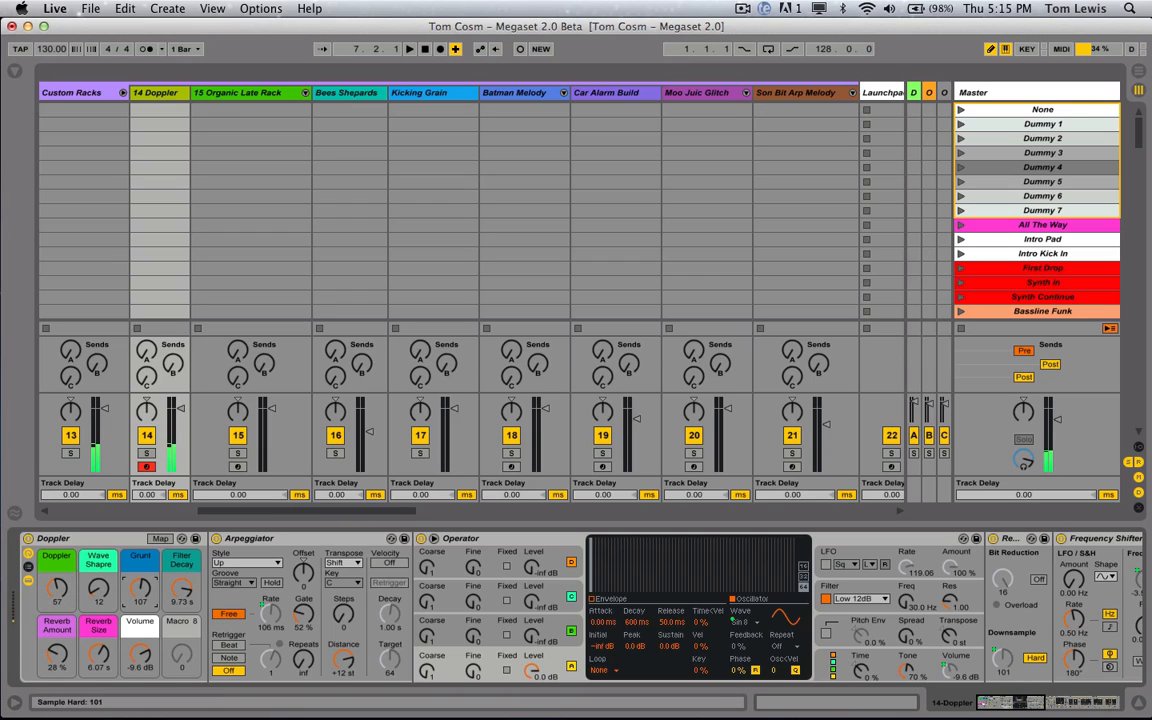
Set the Doppler rack's Doppler macro to 26, Grunt to 1 and Filter Decay to 82.9 ms.
{"action": "left_click_drag", "start_coordinate": [57, 590], "coordinate": [57, 632]}
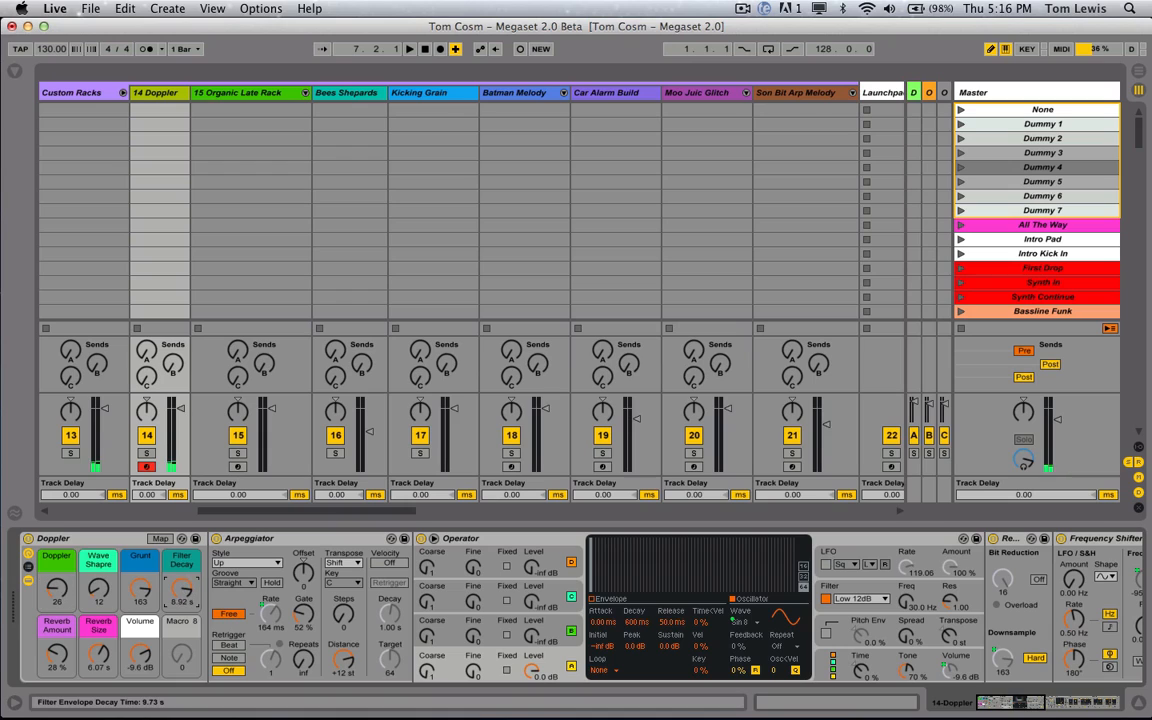
{"action": "left_click", "coordinate": [142, 597]}
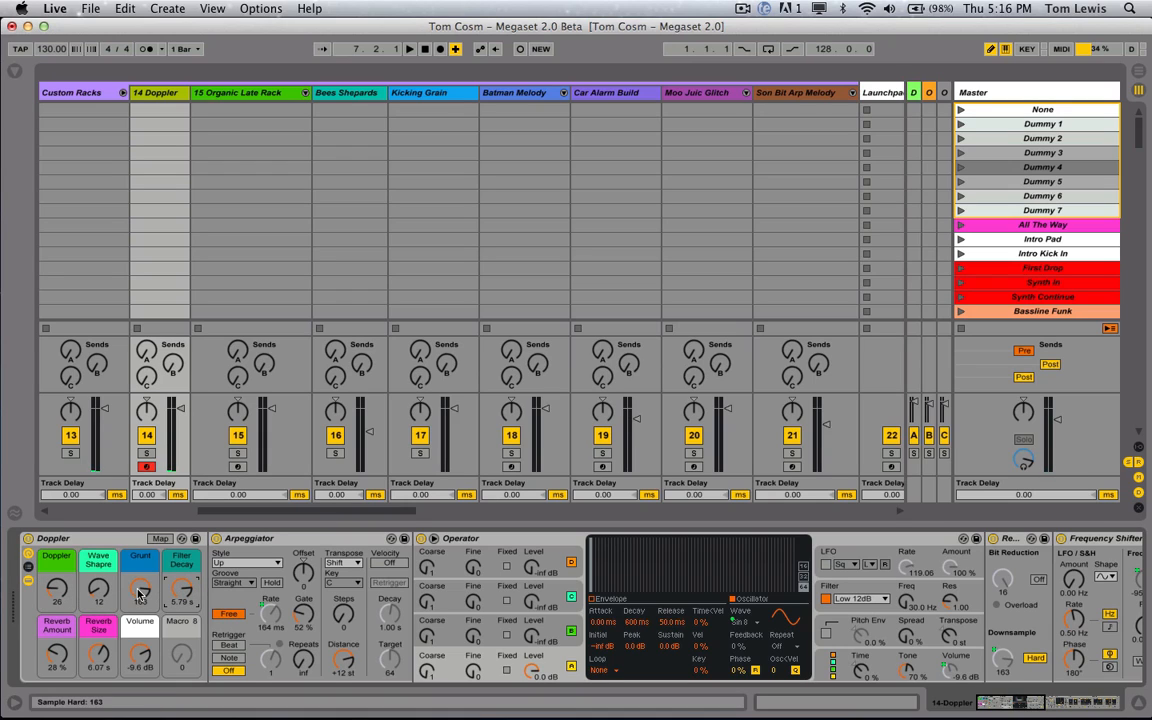
{"action": "left_click", "coordinate": [185, 592]}
{"action": "left_click_drag", "start_coordinate": [185, 592], "coordinate": [185, 650]}
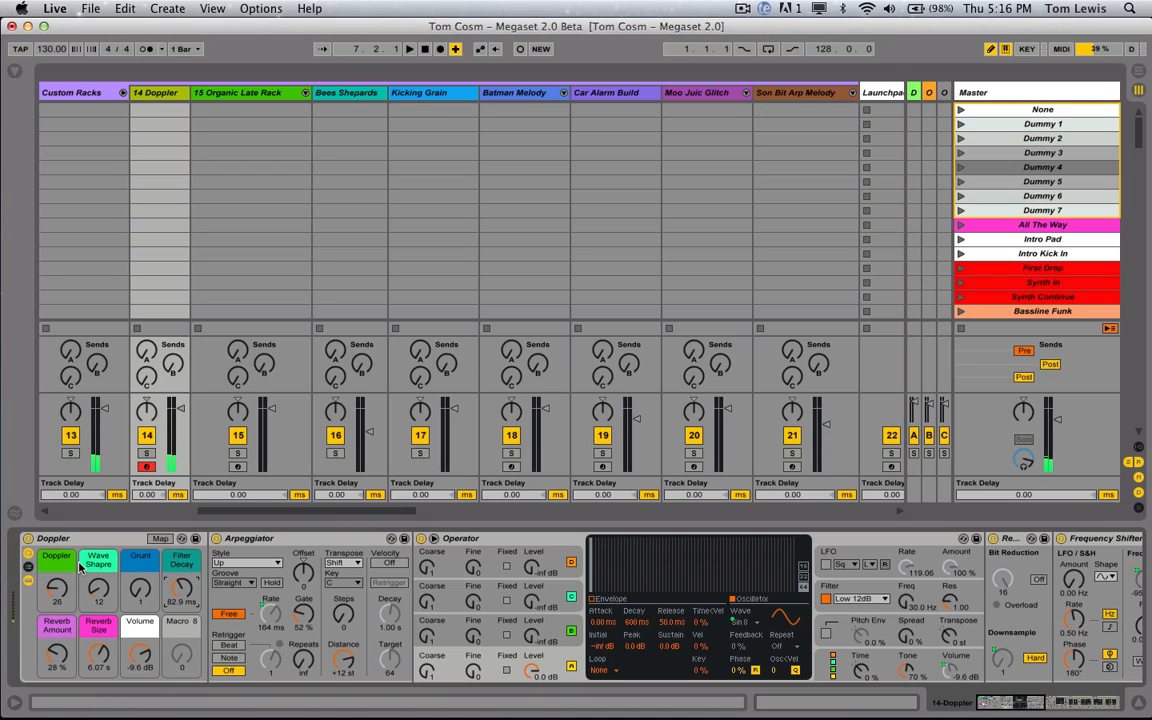
Set the Doppler rack's Doppler macro to 79, Filter Decay to 1.02 s and Reverb Amount to 35 %, and adjust Reverb Size.
{"action": "left_click_drag", "start_coordinate": [57, 590], "coordinate": [55, 524]}
{"action": "left_click_drag", "start_coordinate": [182, 592], "coordinate": [163, 544]}
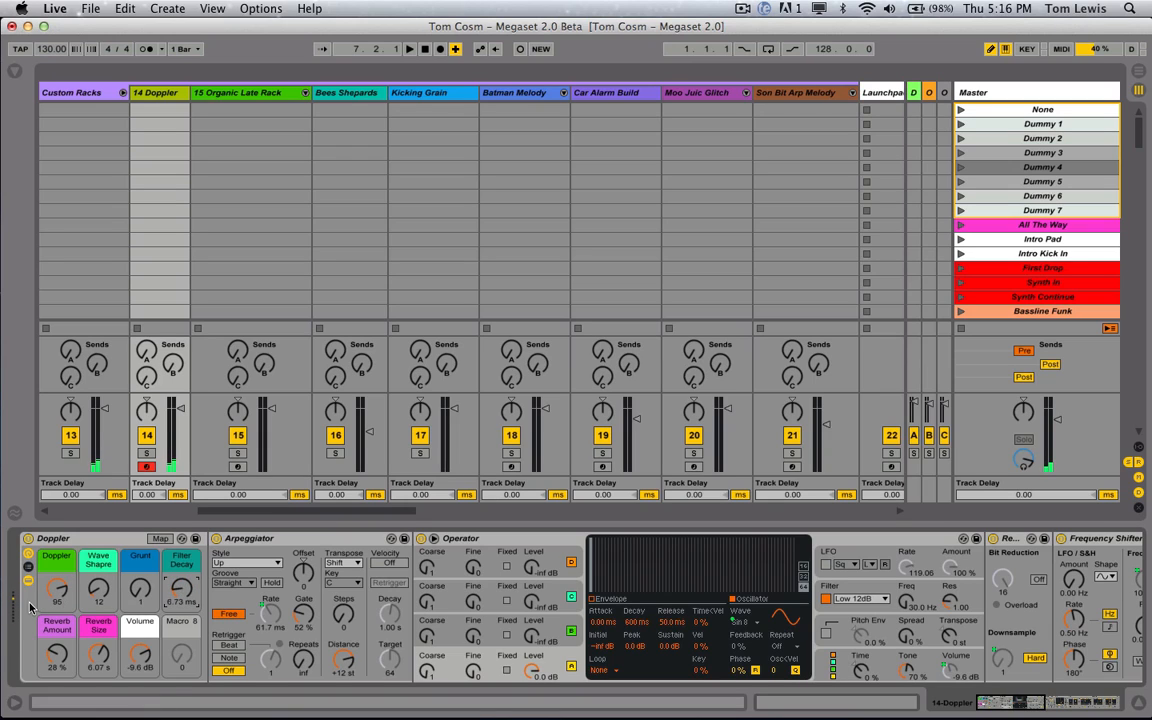
{"action": "left_click_drag", "start_coordinate": [57, 588], "coordinate": [57, 604]}
{"action": "left_click_drag", "start_coordinate": [177, 594], "coordinate": [169, 531]}
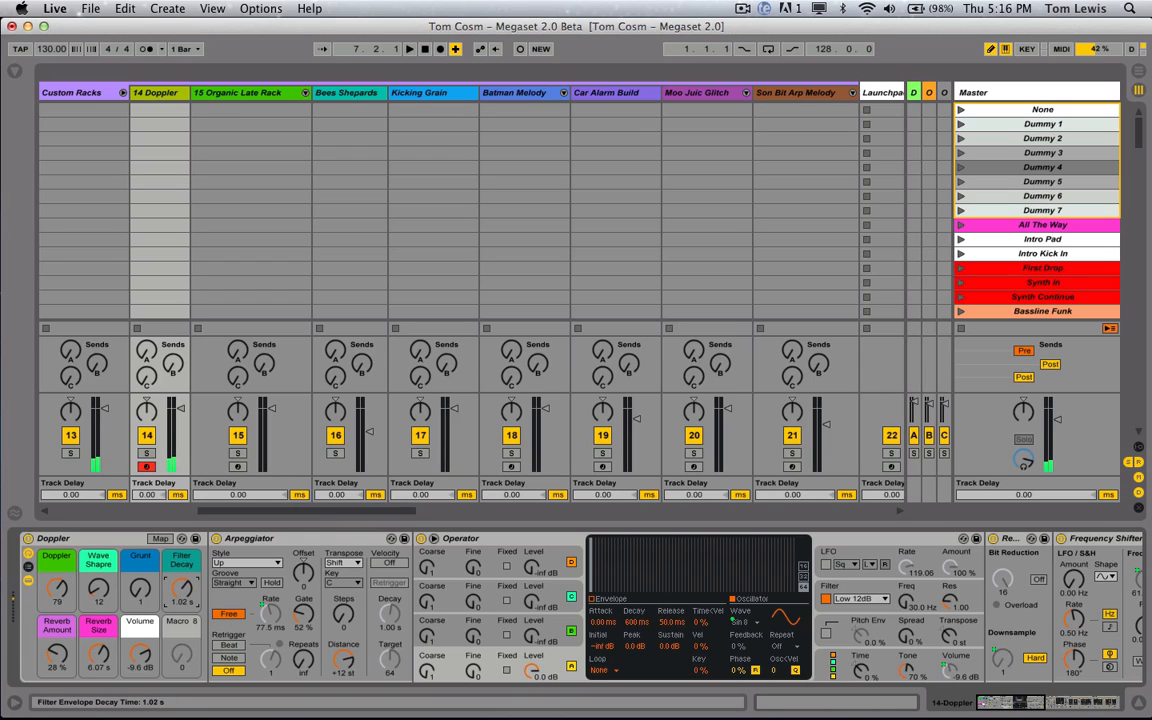
{"action": "left_click", "coordinate": [57, 655]}
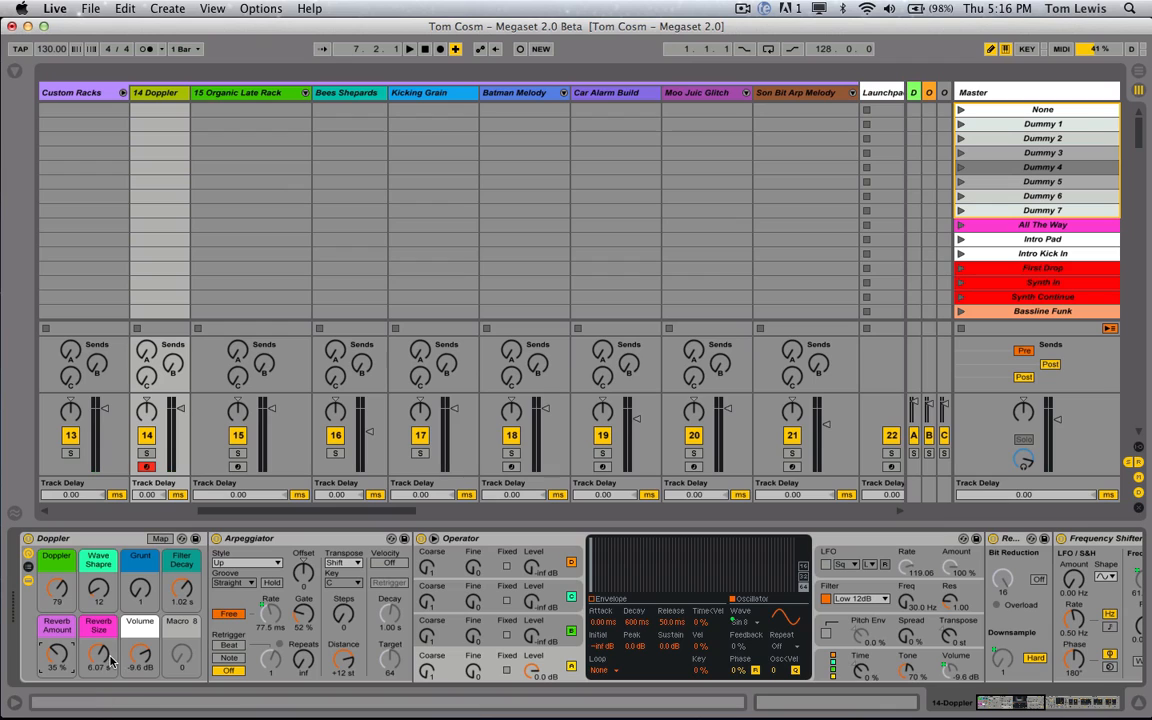
{"action": "left_click_drag", "start_coordinate": [103, 657], "coordinate": [103, 667]}
Show the devices of the 15 Organic Late Rack track and look through the Analog chains in its 24 Analogs rack.
{"action": "left_click", "coordinate": [242, 95]}
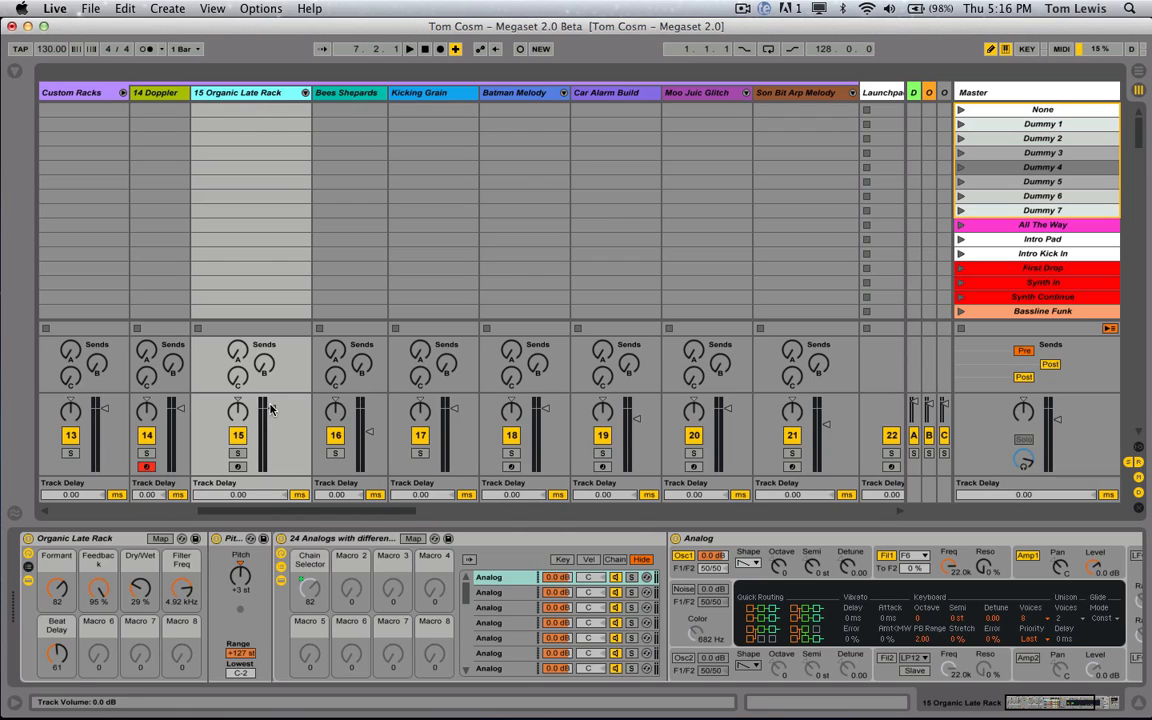
{"action": "scroll", "coordinate": [518, 594], "scroll_direction": "down", "scroll_amount": 3}
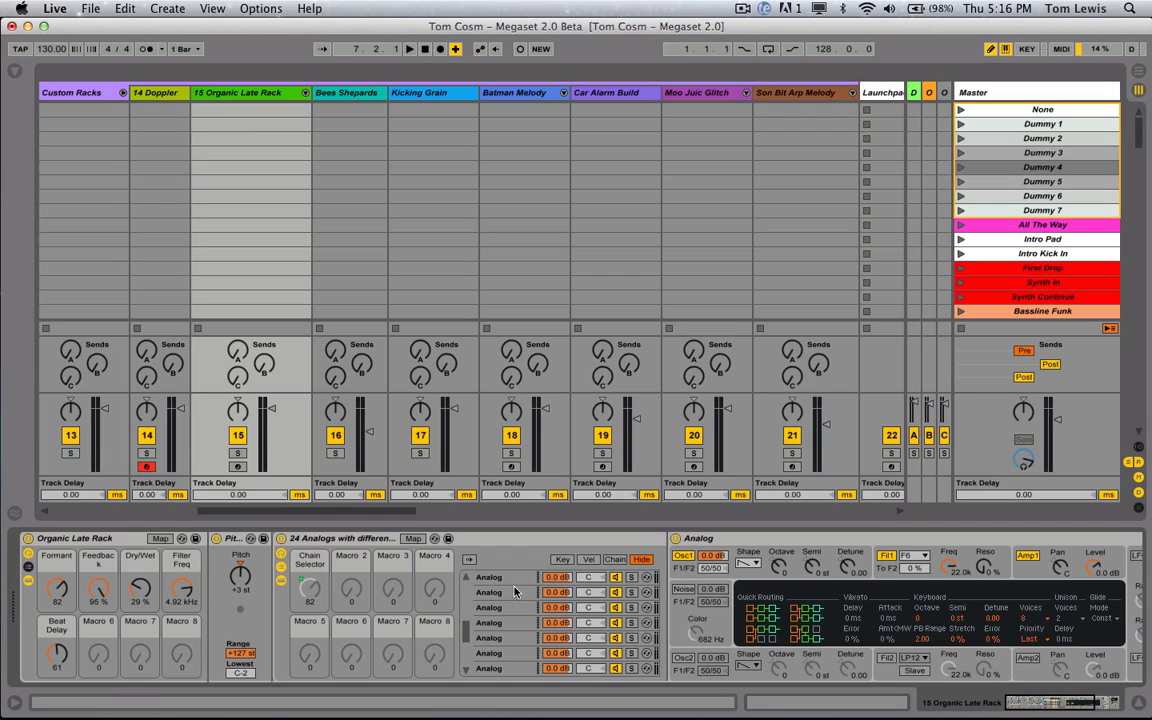
{"action": "left_click", "coordinate": [515, 595]}
{"action": "scroll", "coordinate": [510, 600], "scroll_direction": "down", "scroll_amount": 5}
{"action": "scroll", "coordinate": [510, 600], "scroll_direction": "up", "scroll_amount": 8}
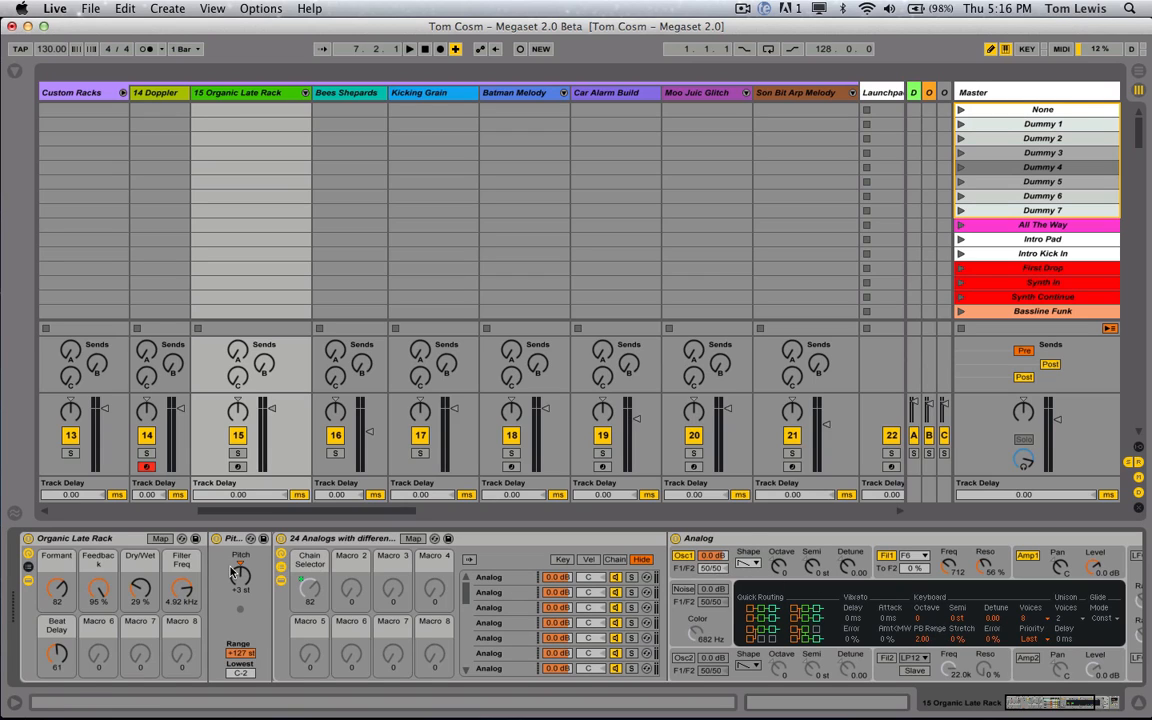
Arm the 15 Organic Late Rack track and set its Formant and Feedback macros to 0, Dry/Wet to 28 % and Chain Selector to 0.
{"action": "left_click_drag", "start_coordinate": [57, 588], "coordinate": [57, 560]}
{"action": "left_click", "coordinate": [238, 466]}
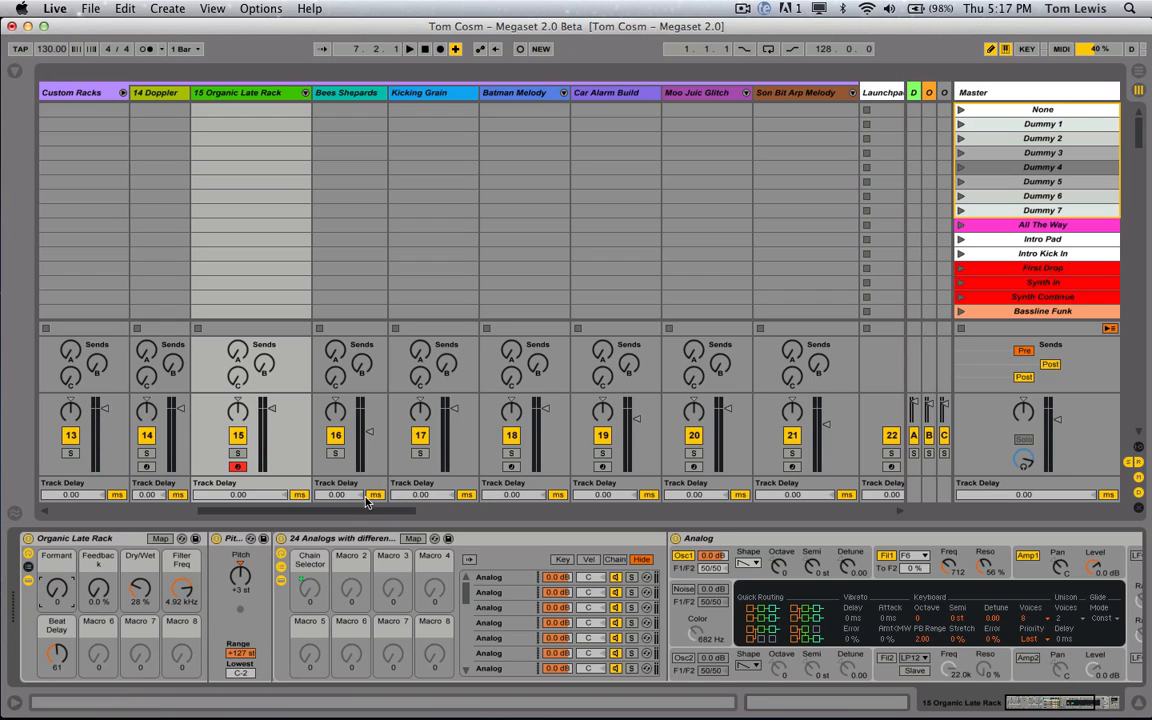
Examine the Bees Shepards track's device chain: the Bees Shepard rack, the LFO and the Corpus rack's Macro 1.
{"action": "scroll", "coordinate": [285, 457], "scroll_direction": "right", "scroll_amount": 4}
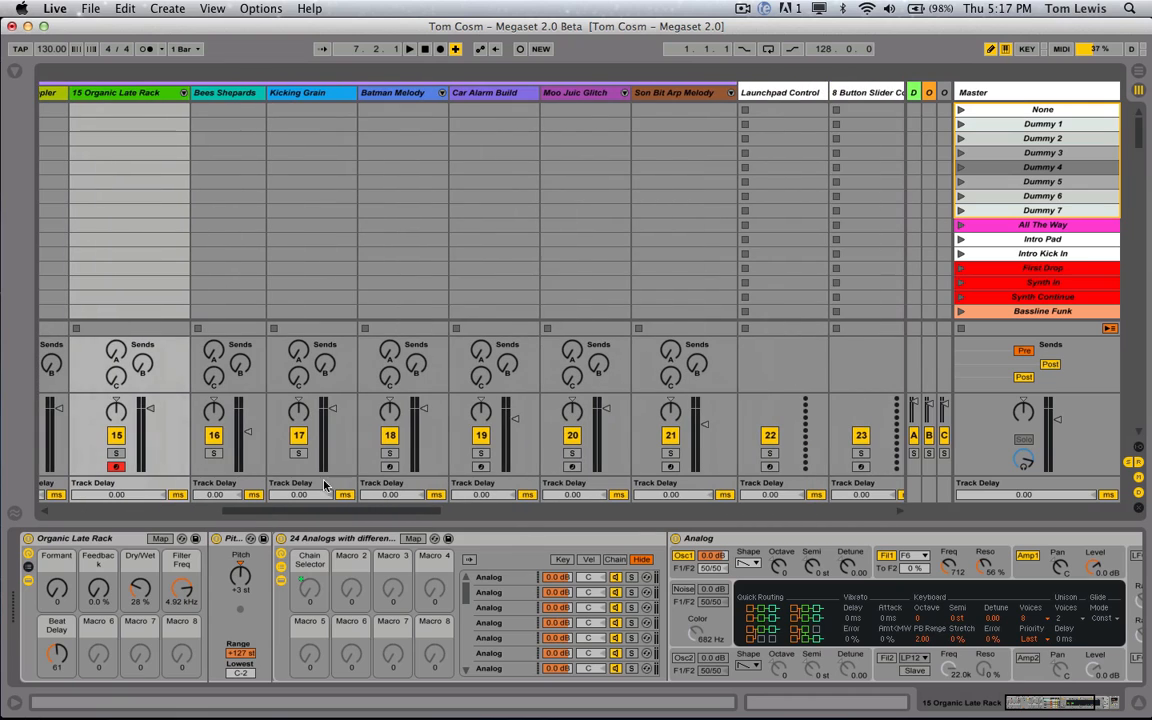
{"action": "left_click", "coordinate": [235, 95]}
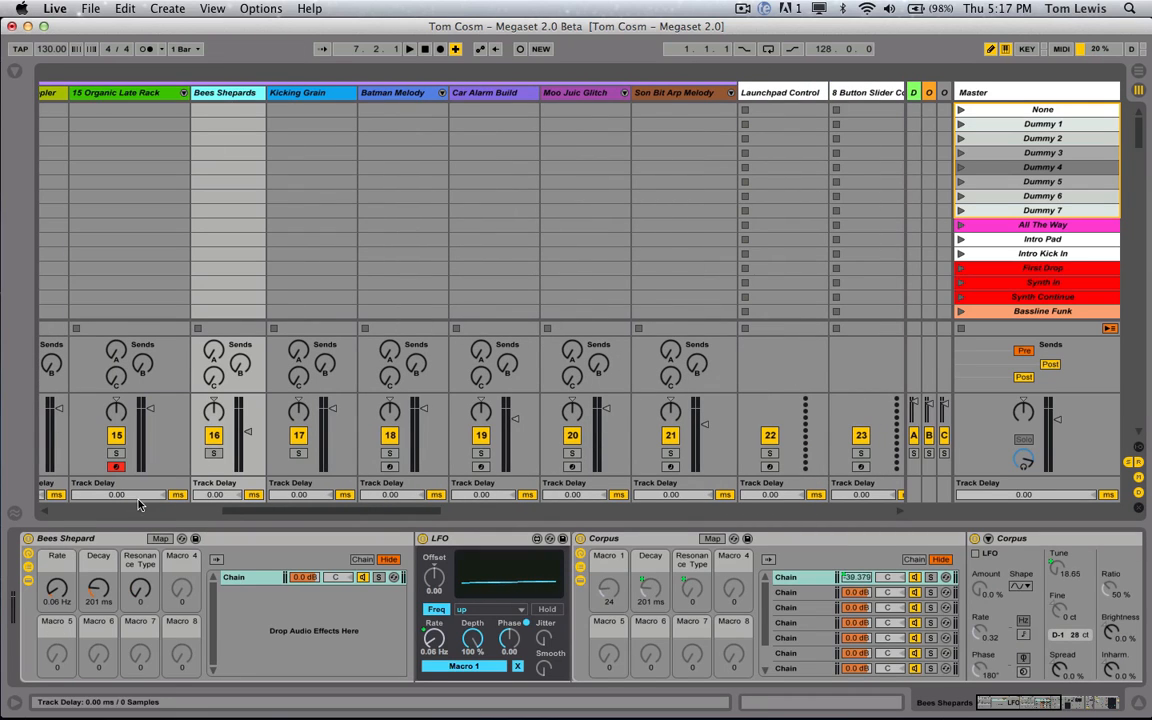
{"action": "left_click", "coordinate": [91, 541]}
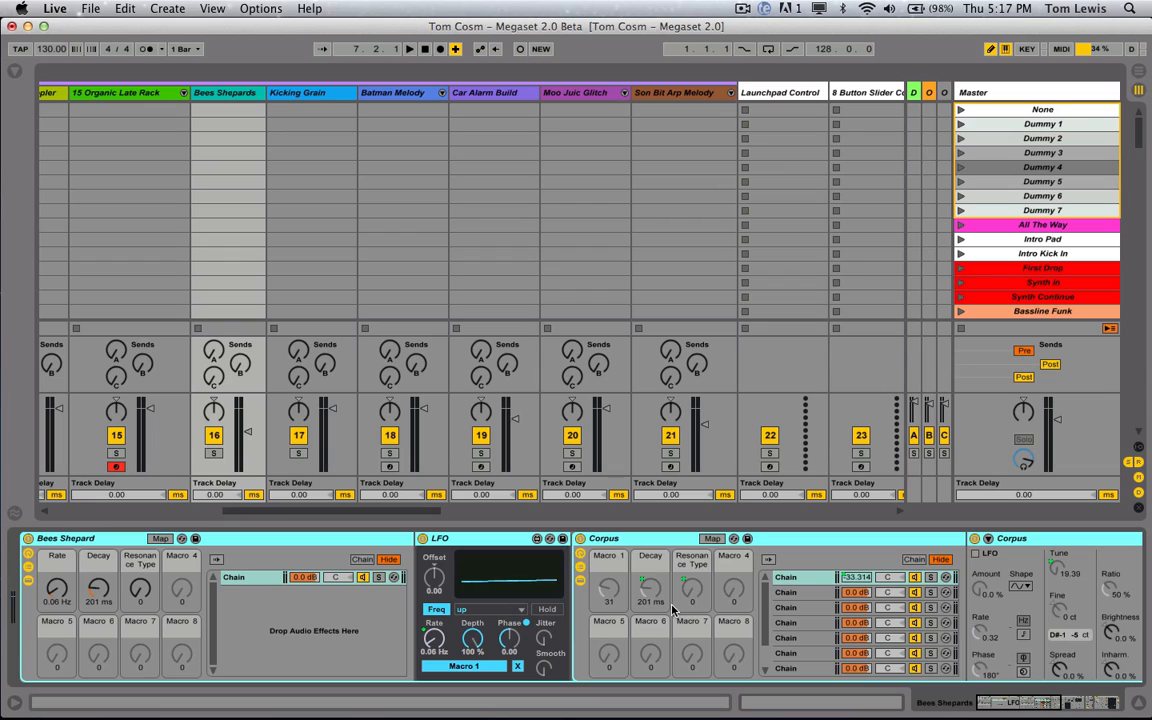
{"action": "left_click", "coordinate": [508, 566]}
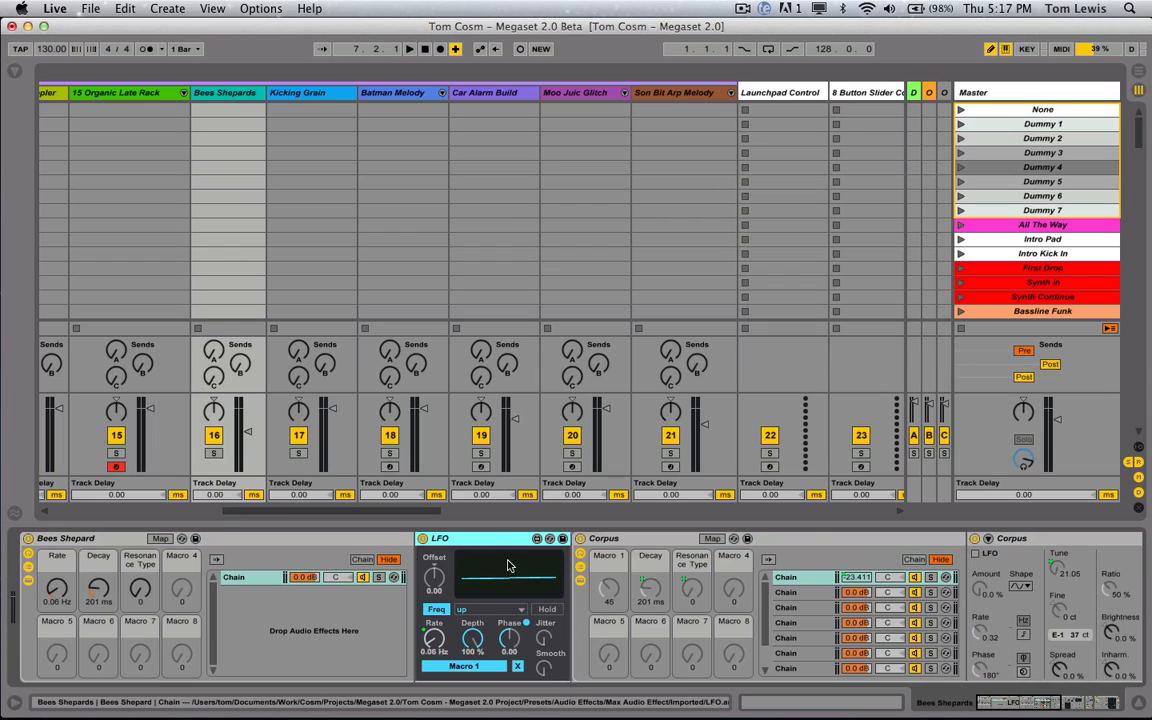
{"action": "left_click", "coordinate": [609, 590]}
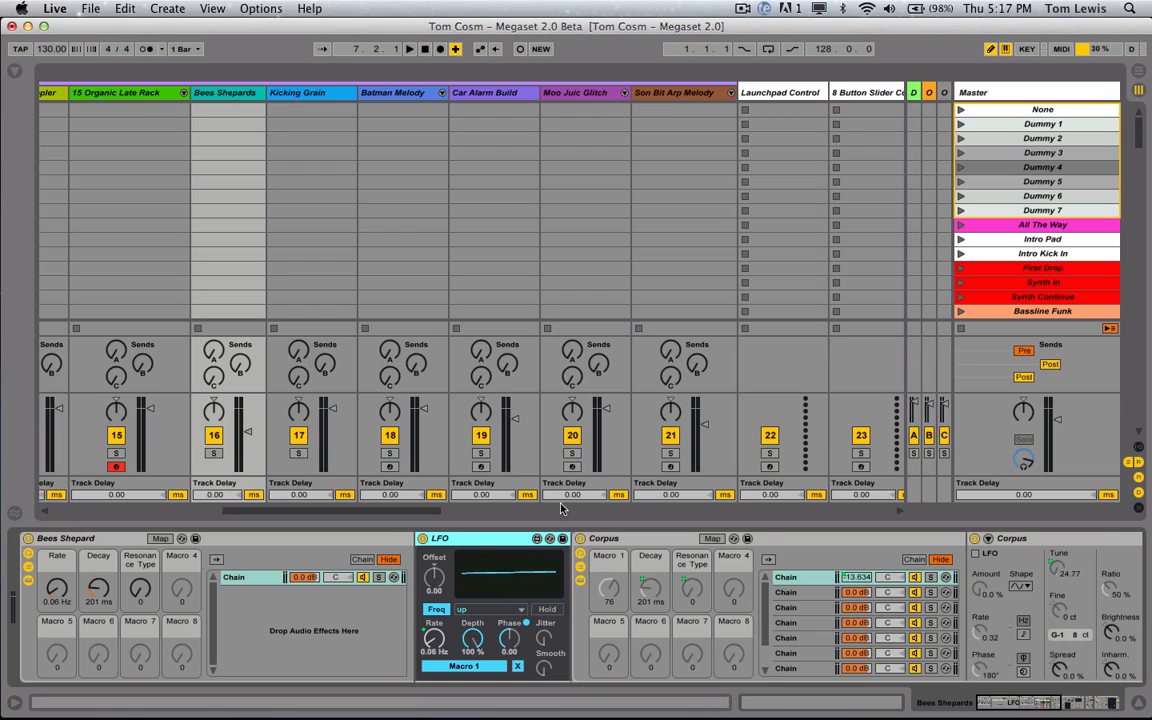
Launch the Egypt-92bpm clip on the Bees Shepards track, solo that track and check the chain volumes in the Corpus rack.
{"action": "left_click_drag", "start_coordinate": [1139, 146], "coordinate": [1139, 420]}
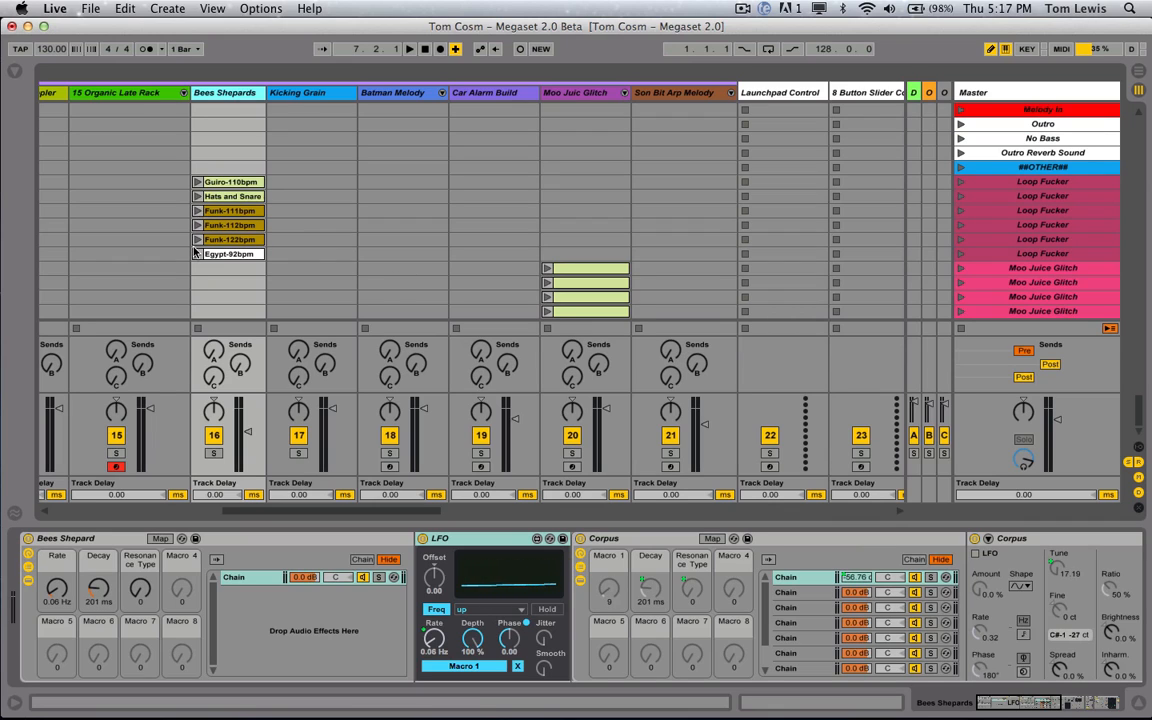
{"action": "left_click", "coordinate": [197, 255]}
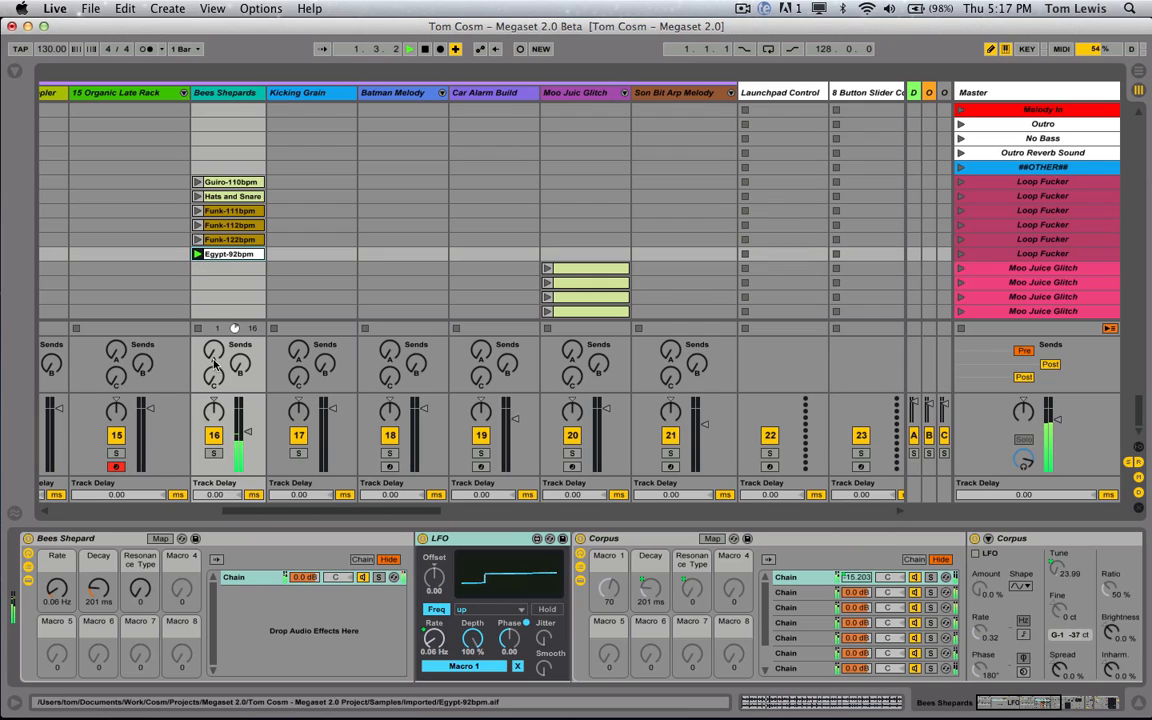
{"action": "left_click", "coordinate": [214, 453]}
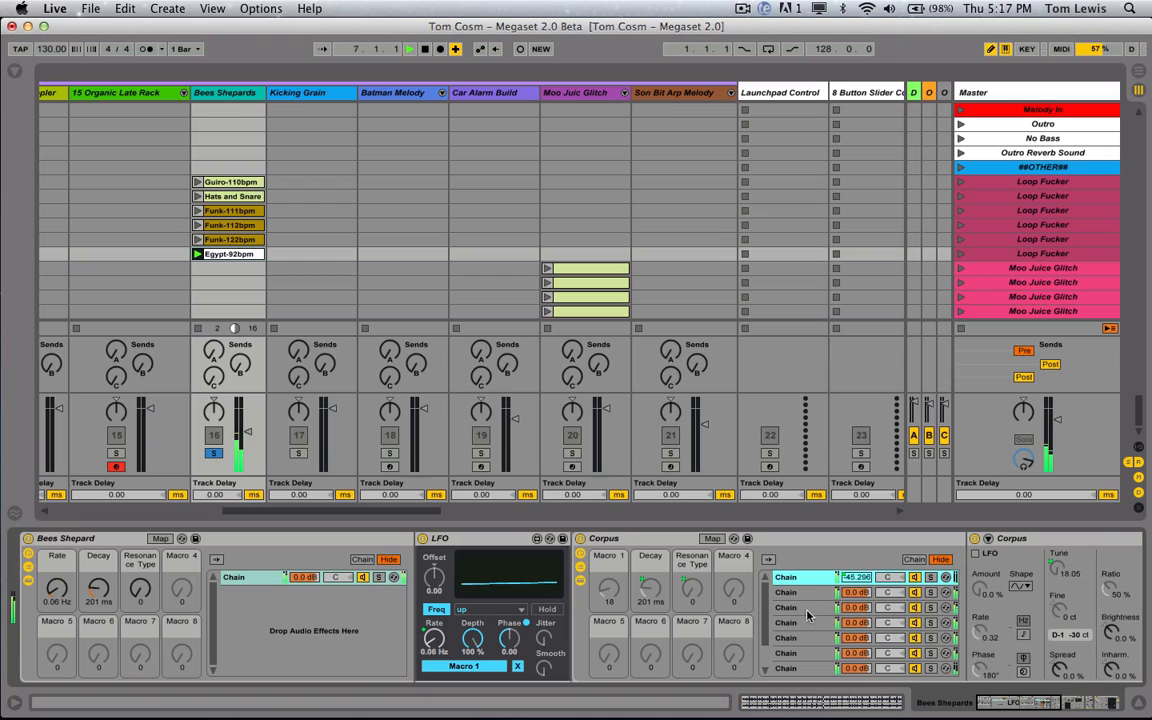
{"action": "left_click", "coordinate": [856, 578]}
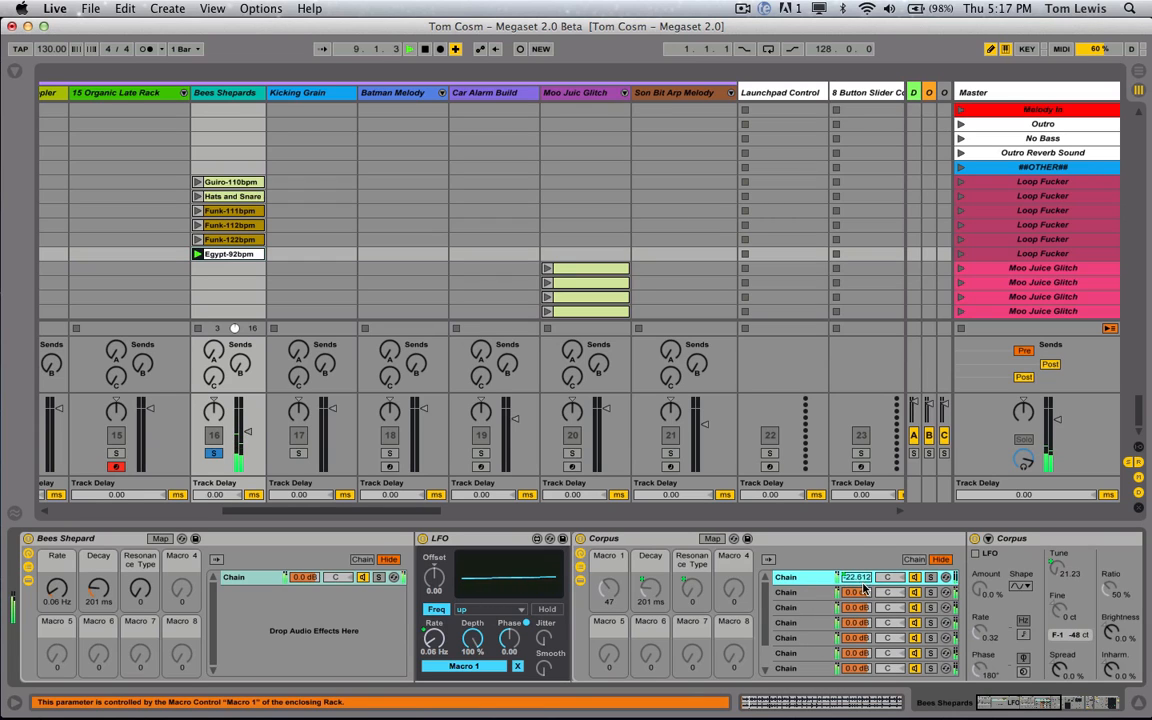
{"action": "scroll", "coordinate": [862, 630], "scroll_direction": "down", "scroll_amount": 2}
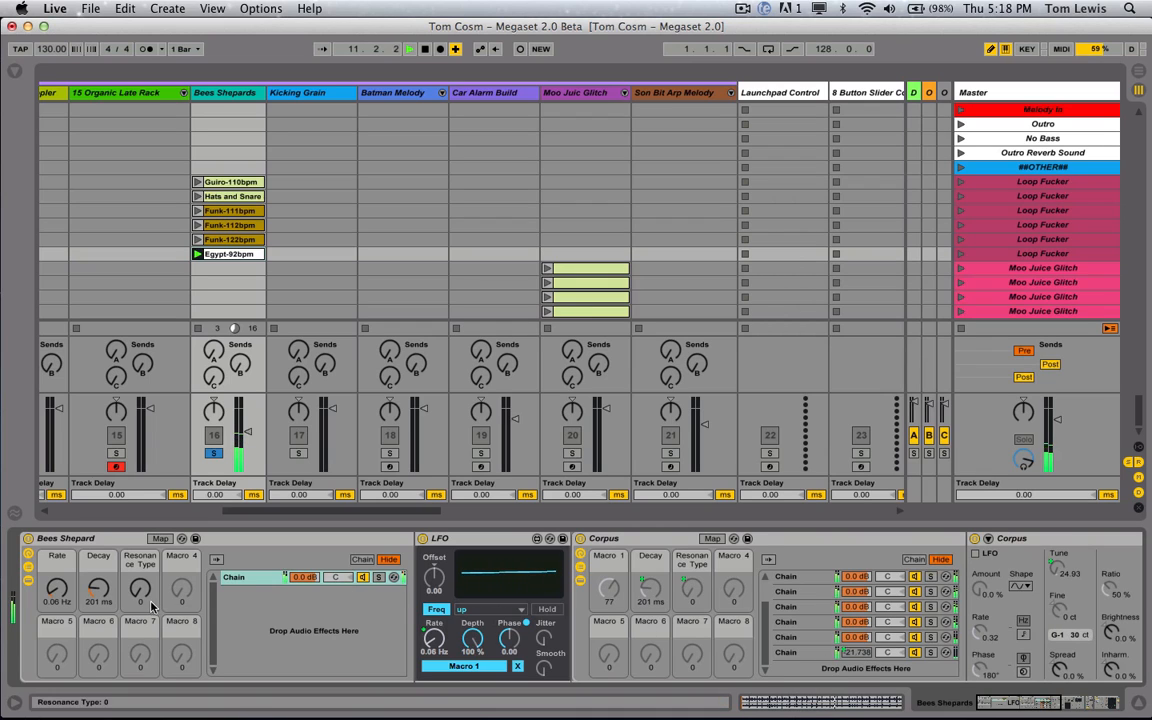
Set the Bees Shepard rack's Rate macro to 0.16 Hz, then launch the Funk-111bpm clip and raise Rate to 0.29 Hz.
{"action": "left_click_drag", "start_coordinate": [57, 588], "coordinate": [57, 578]}
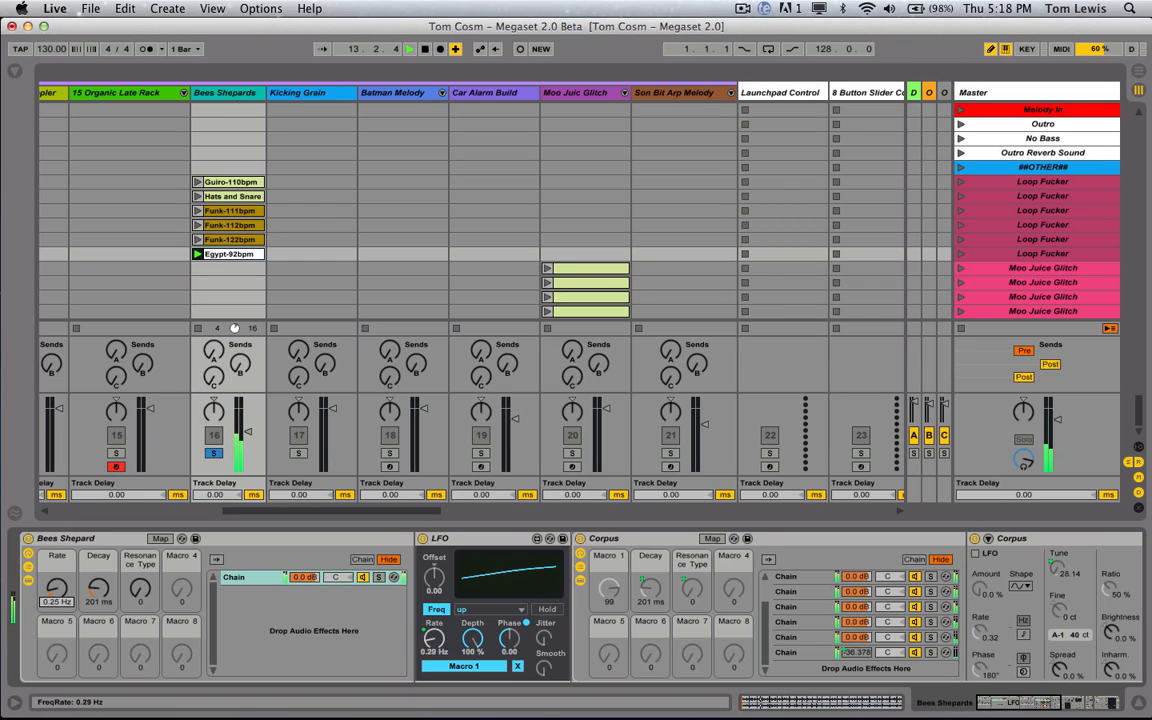
{"action": "left_click_drag", "start_coordinate": [57, 588], "coordinate": [57, 594]}
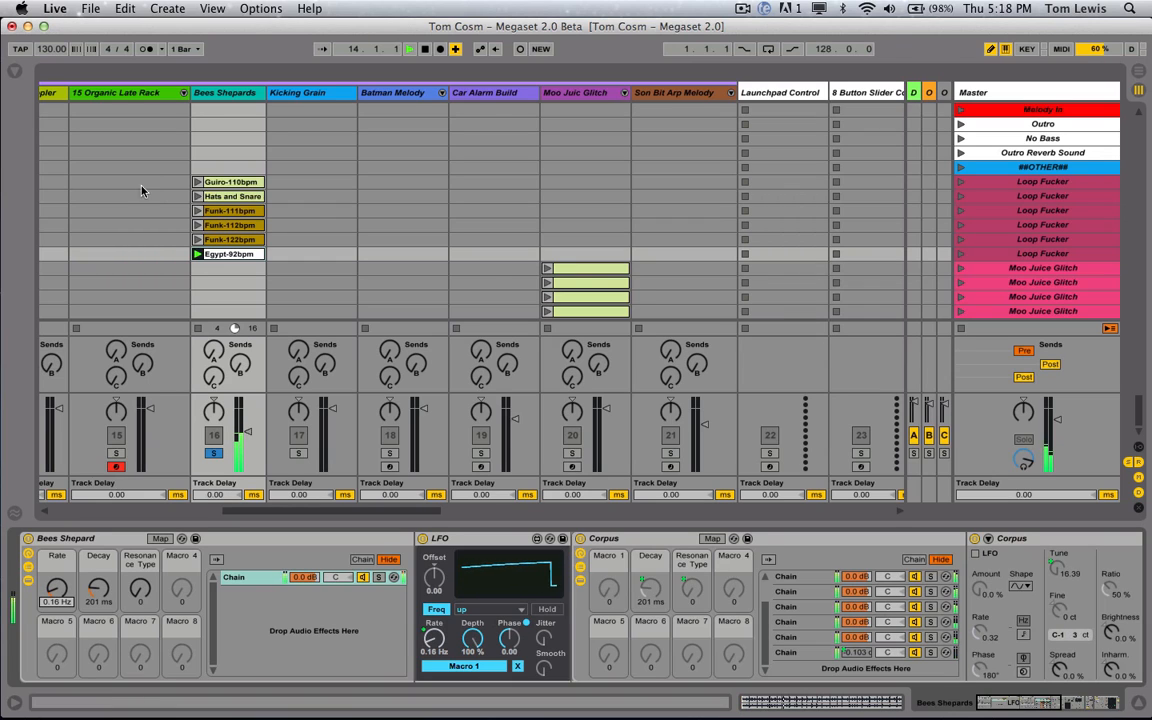
{"action": "left_click", "coordinate": [197, 213]}
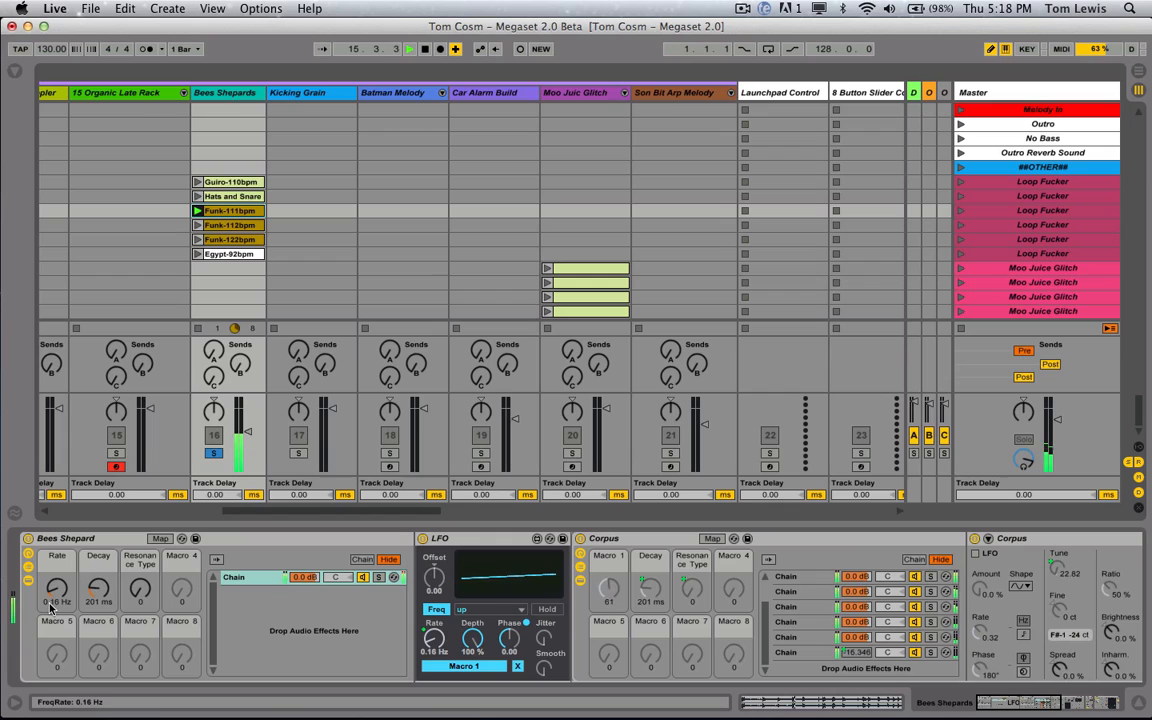
{"action": "left_click_drag", "start_coordinate": [57, 588], "coordinate": [57, 575]}
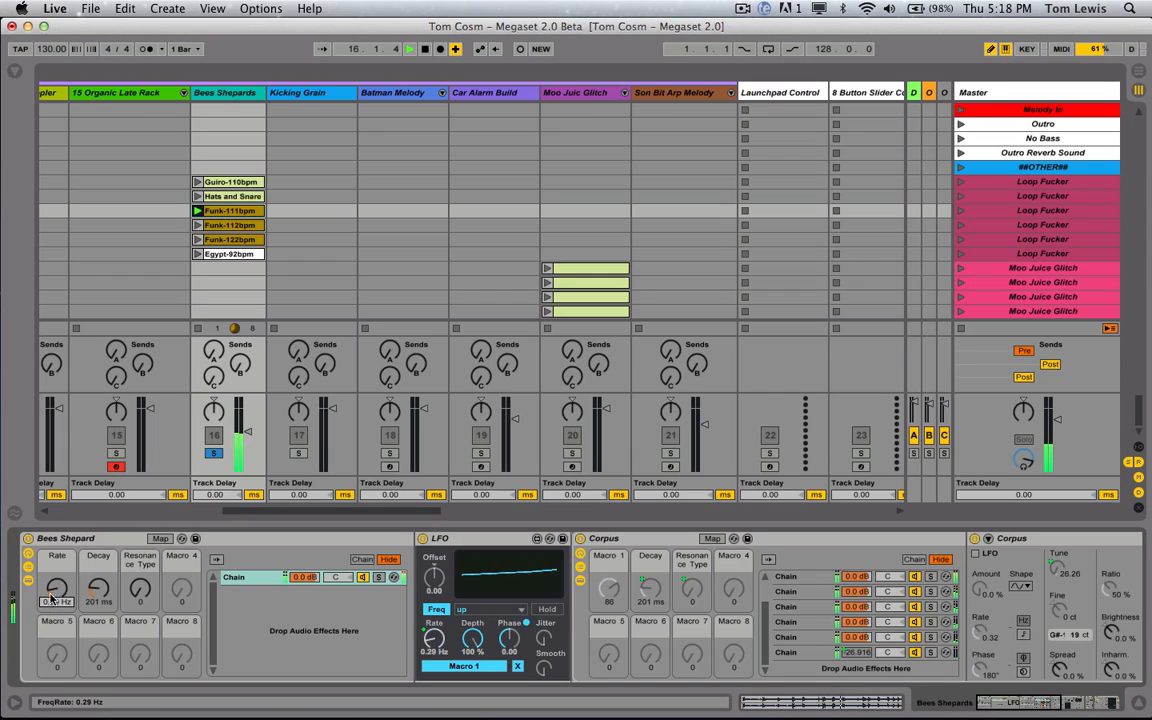
Launch the Hats and Snare clip and set the Bees Shepard rack's Rate macro to 0.06 Hz and Decay to 536 ms.
{"action": "left_click", "coordinate": [197, 197]}
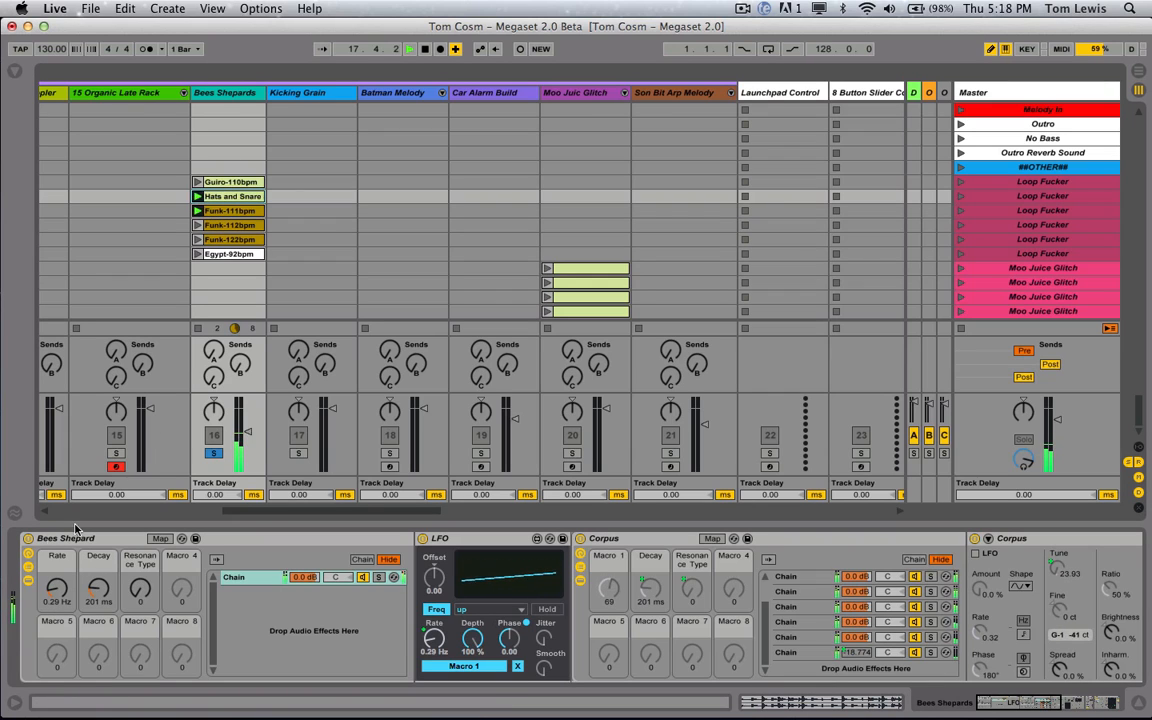
{"action": "left_click_drag", "start_coordinate": [44, 590], "coordinate": [91, 578]}
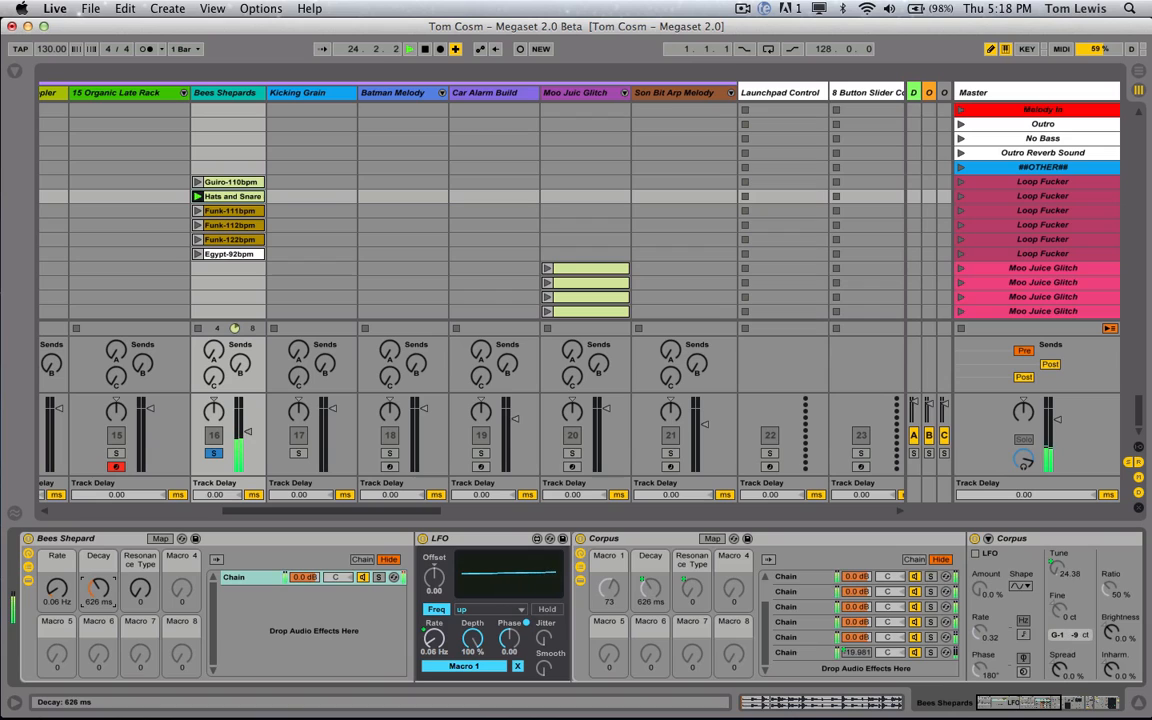
Unsolo the Bees Shepards track and stop its clip and the playback.
{"action": "left_click", "coordinate": [212, 454]}
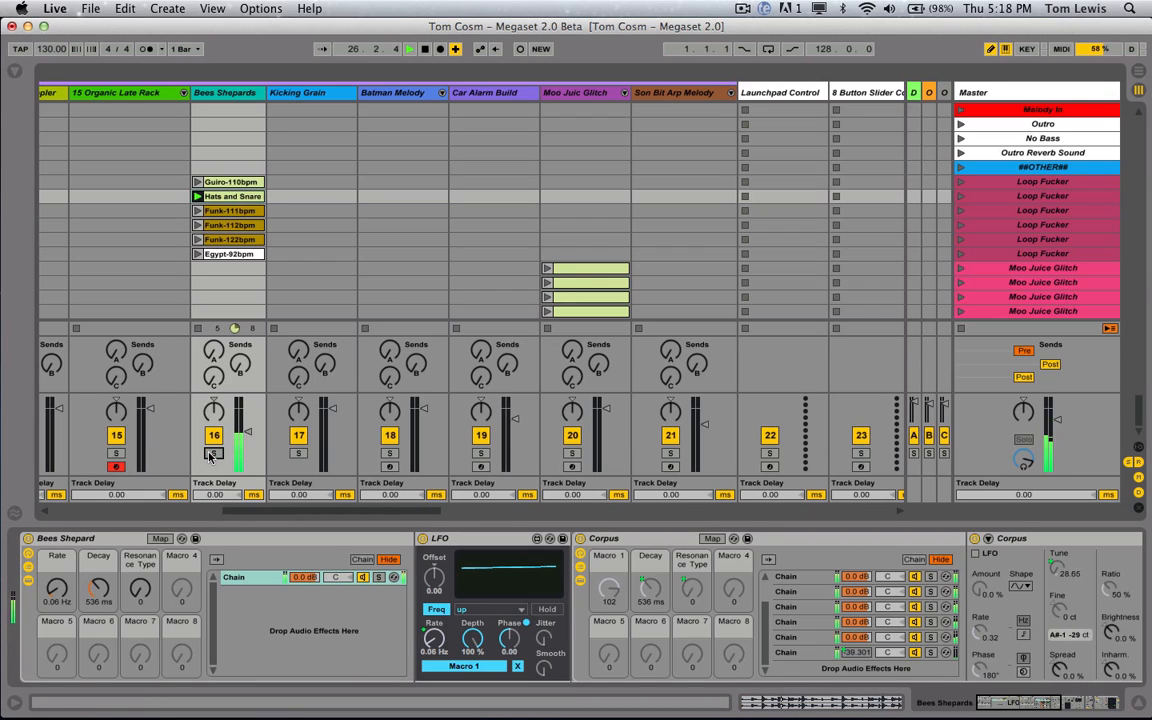
{"action": "left_click", "coordinate": [198, 329]}
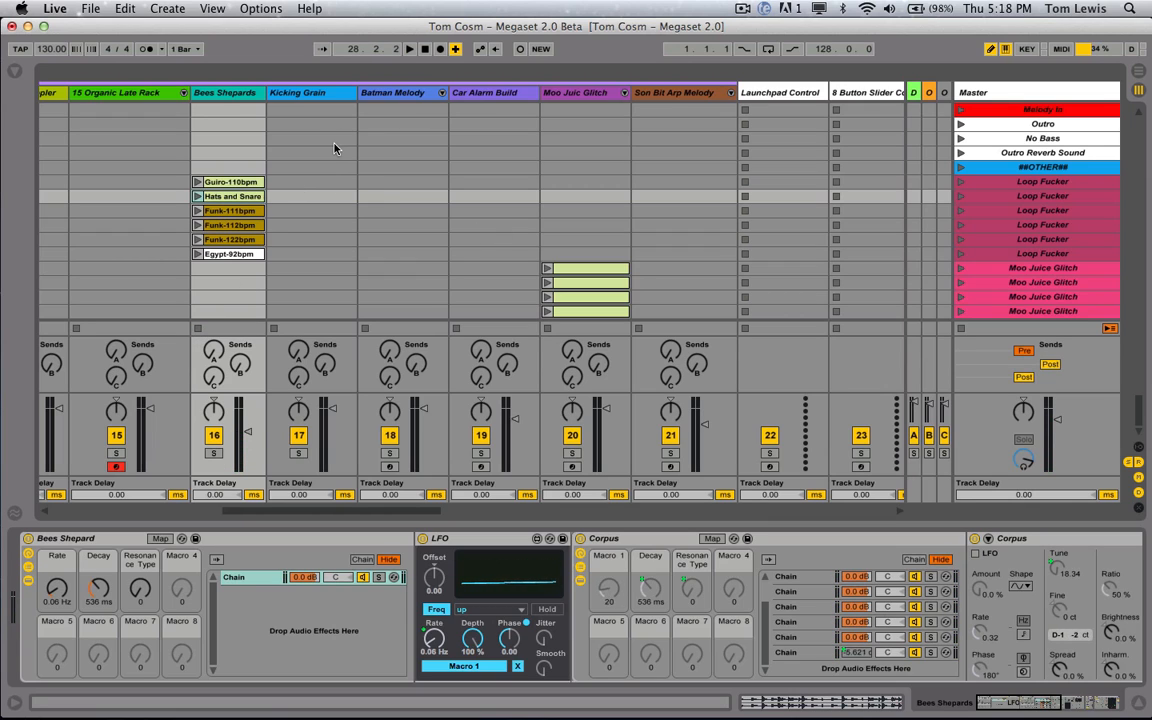
Show the Kicking Grain track's devices and look at its Grain Delay Live rack.
{"action": "scroll", "coordinate": [330, 150], "scroll_direction": "right", "scroll_amount": 3}
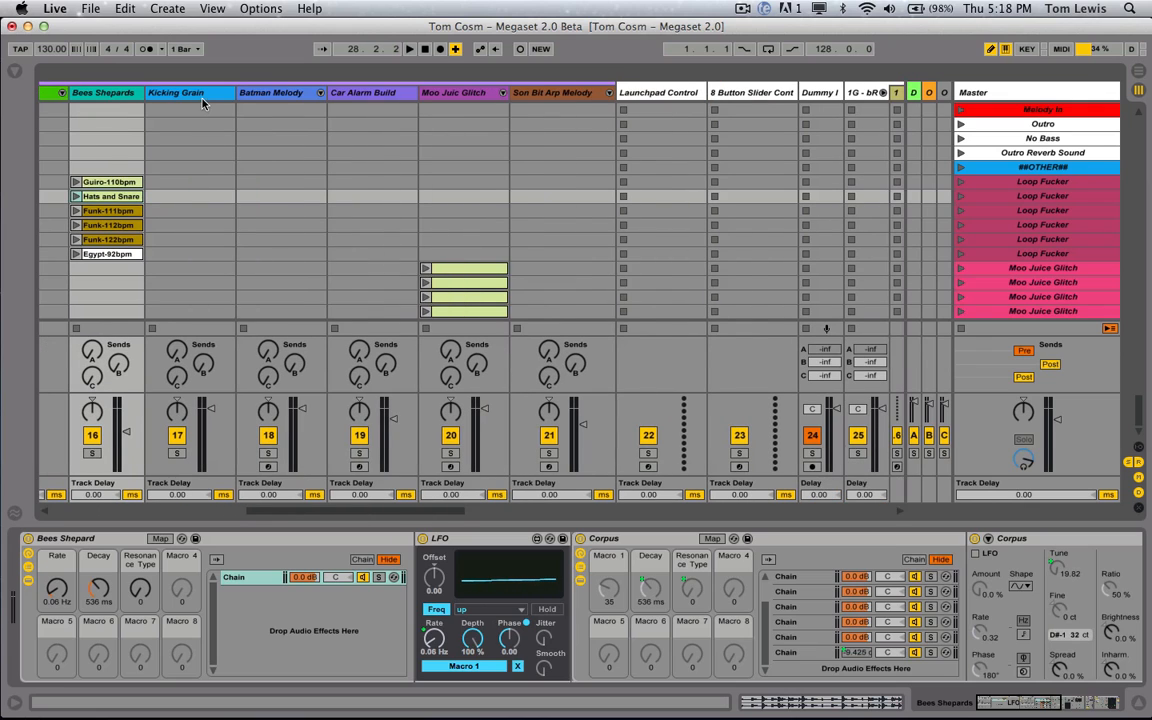
{"action": "left_click", "coordinate": [170, 88]}
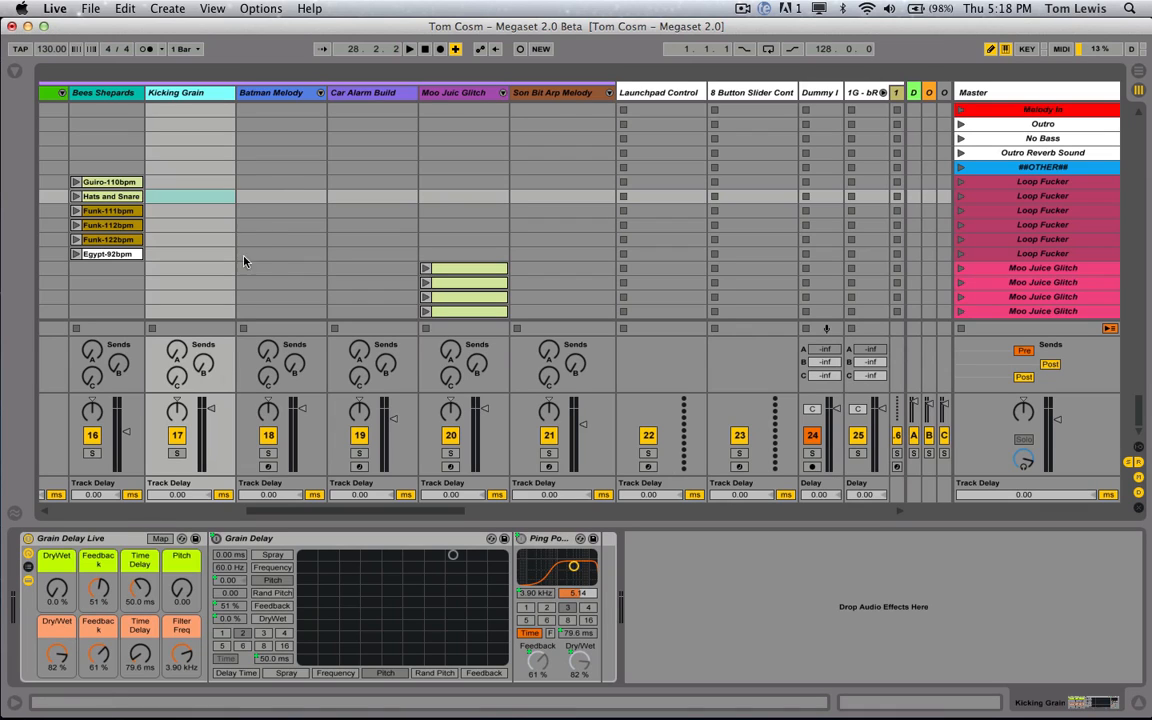
Arm the Batman Melody track and set Main LFO amt to 20 %, Main Glide to 865 ms, Second FM to -14 dB and High LFO rate to 30.
{"action": "left_click", "coordinate": [285, 95]}
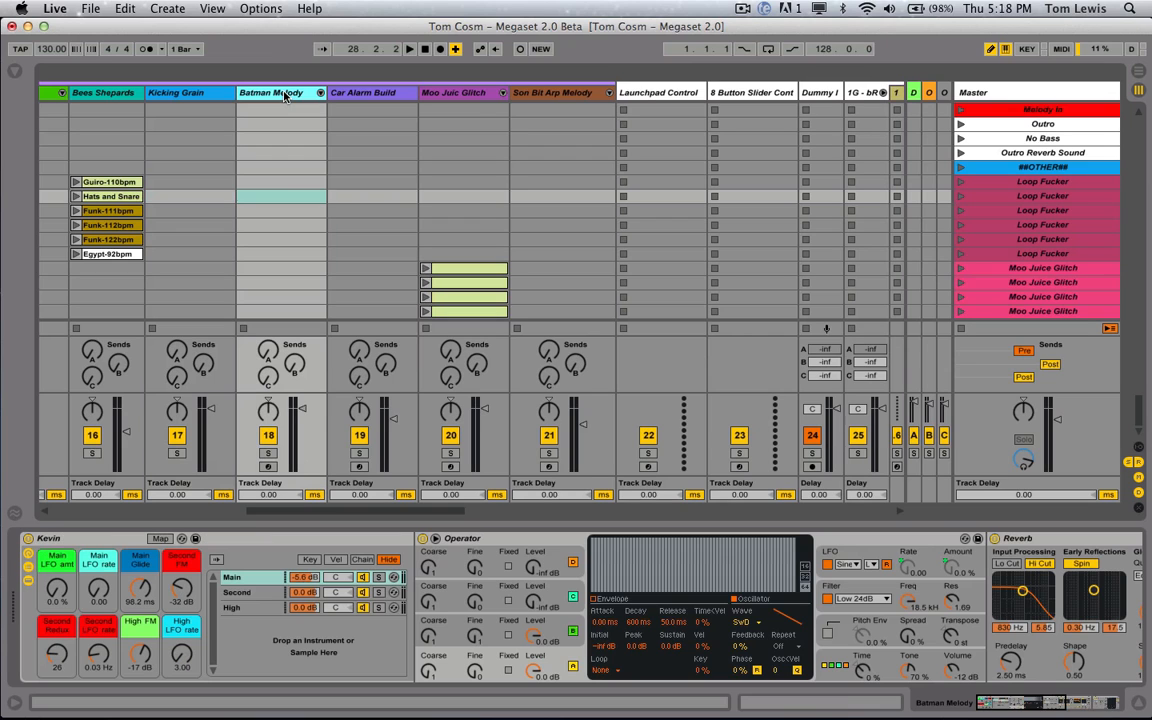
{"action": "left_click", "coordinate": [268, 467]}
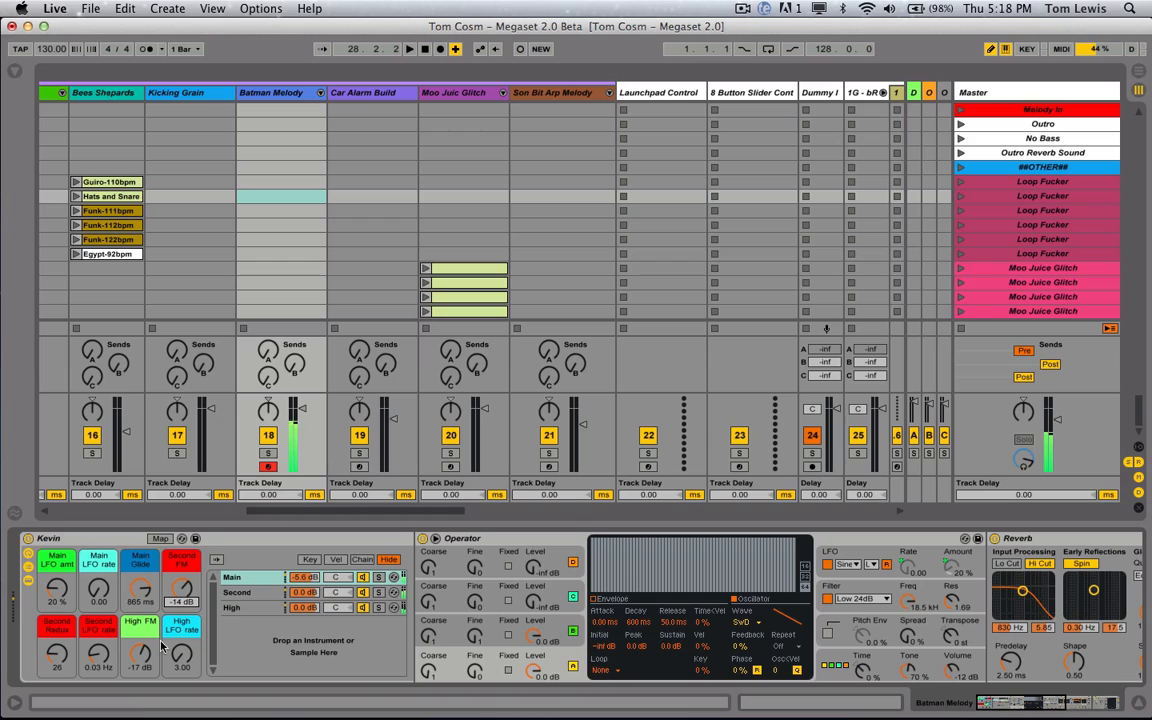
{"action": "left_click_drag", "start_coordinate": [182, 660], "coordinate": [187, 655]}
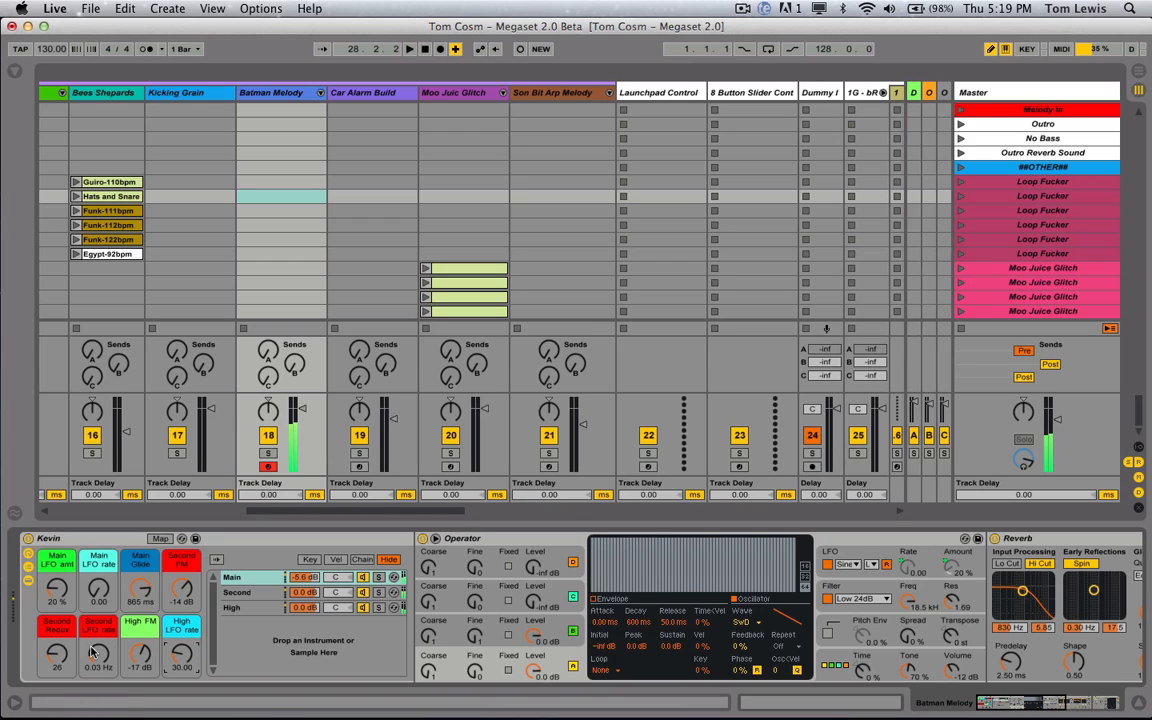
Shift the computer keyboard octave up to C5–D6 and set the Kevin rack's Main LFO amt to 0 % and Main LFO rate to 98.
{"action": "key", "text": "x"}
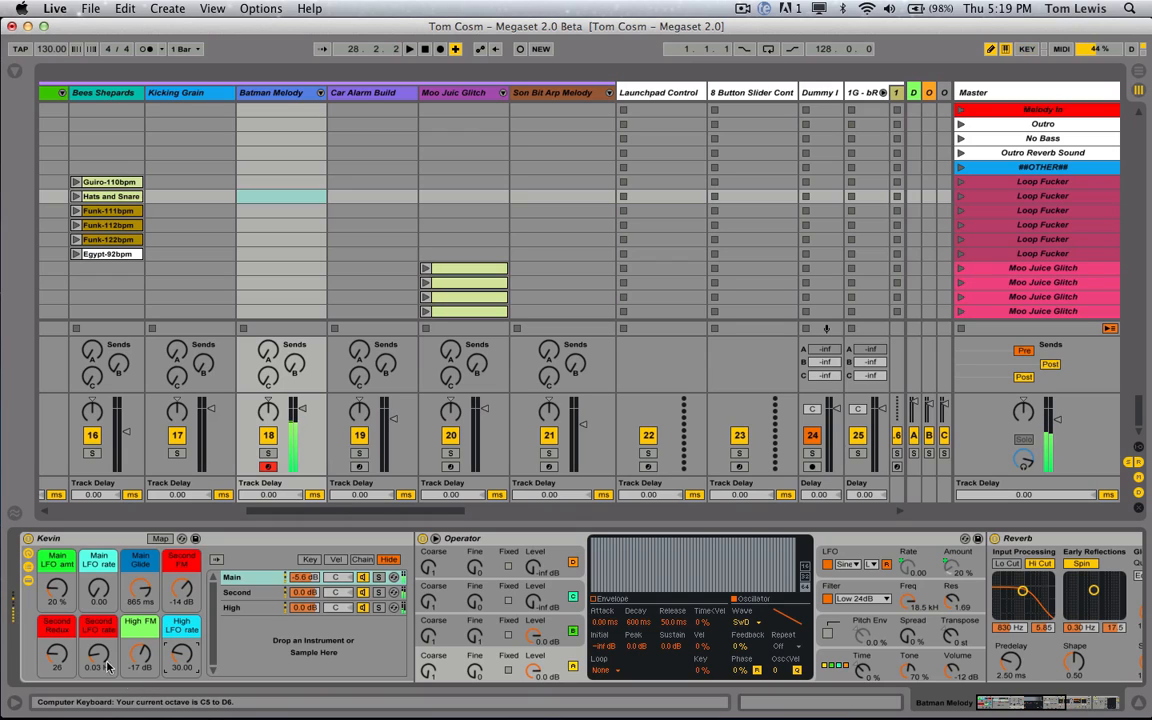
{"action": "left_click_drag", "start_coordinate": [42, 598], "coordinate": [44, 620]}
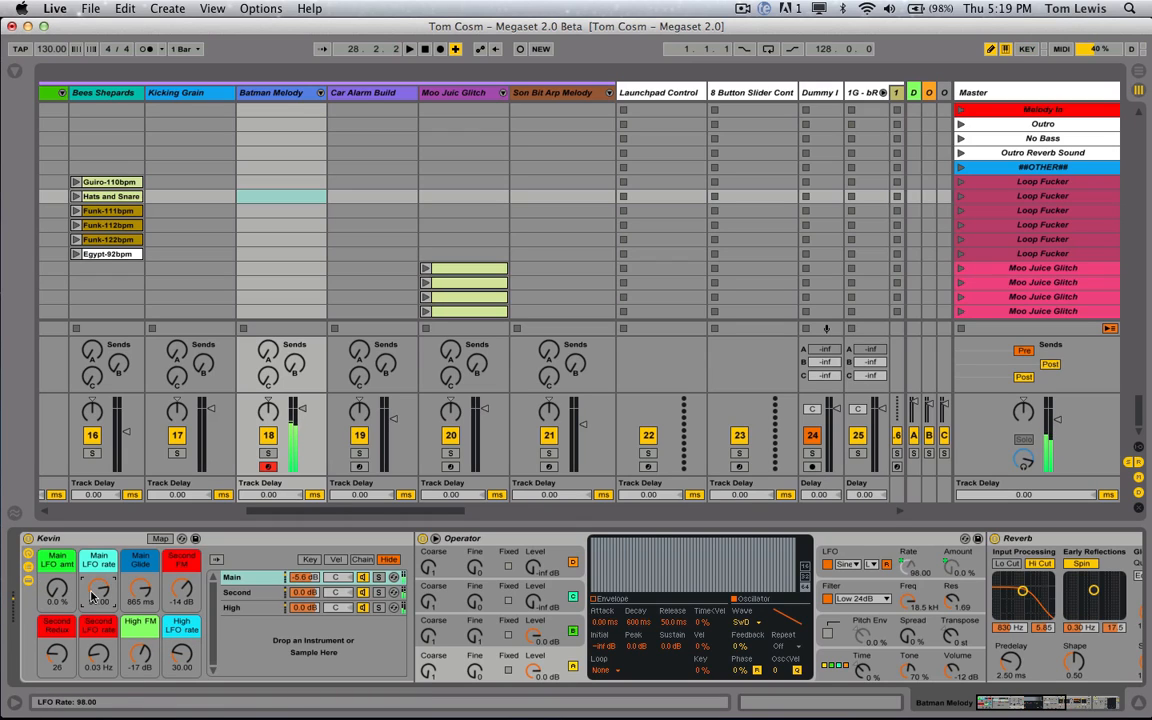
Shift the computer keyboard octave down to C2–D3 and set the Kevin rack's Main LFO amt to 17 %.
{"action": "key", "text": "z"}
{"action": "key", "text": "z"}
{"action": "key", "text": "z"}
{"action": "type", "text": "17"}
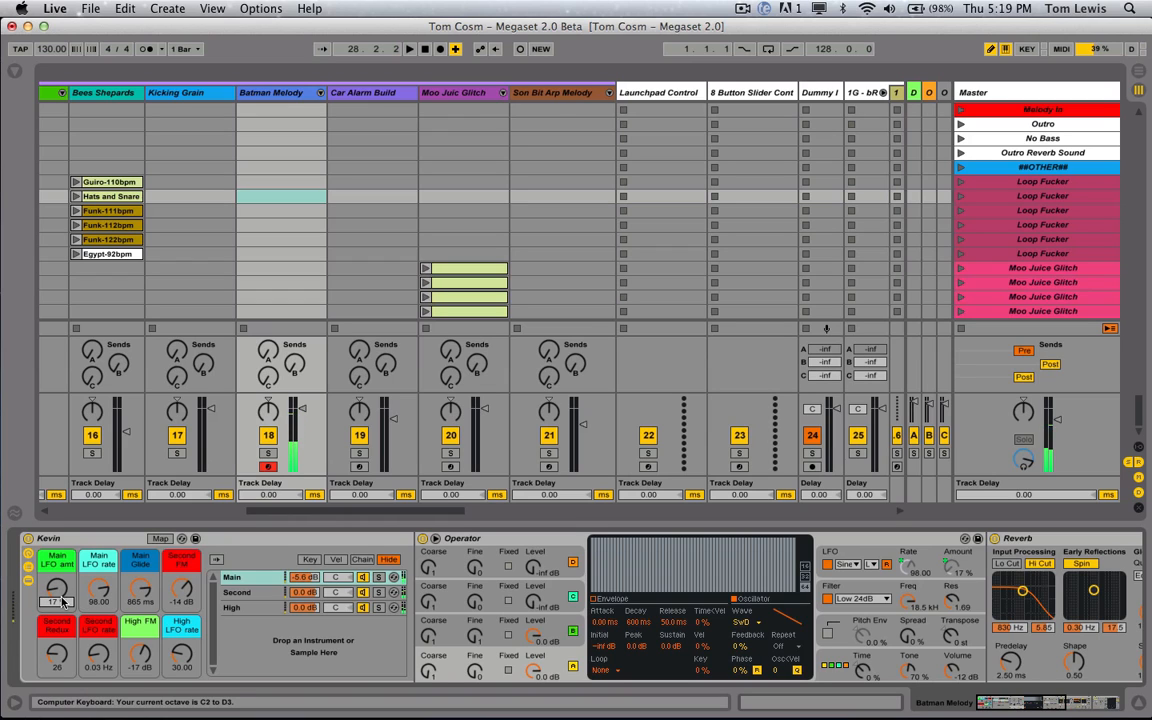
Show the Car Alarm Build track's devices, launch the Intro Simple scene that holds its clip, and stop playback.
{"action": "left_click", "coordinate": [385, 94]}
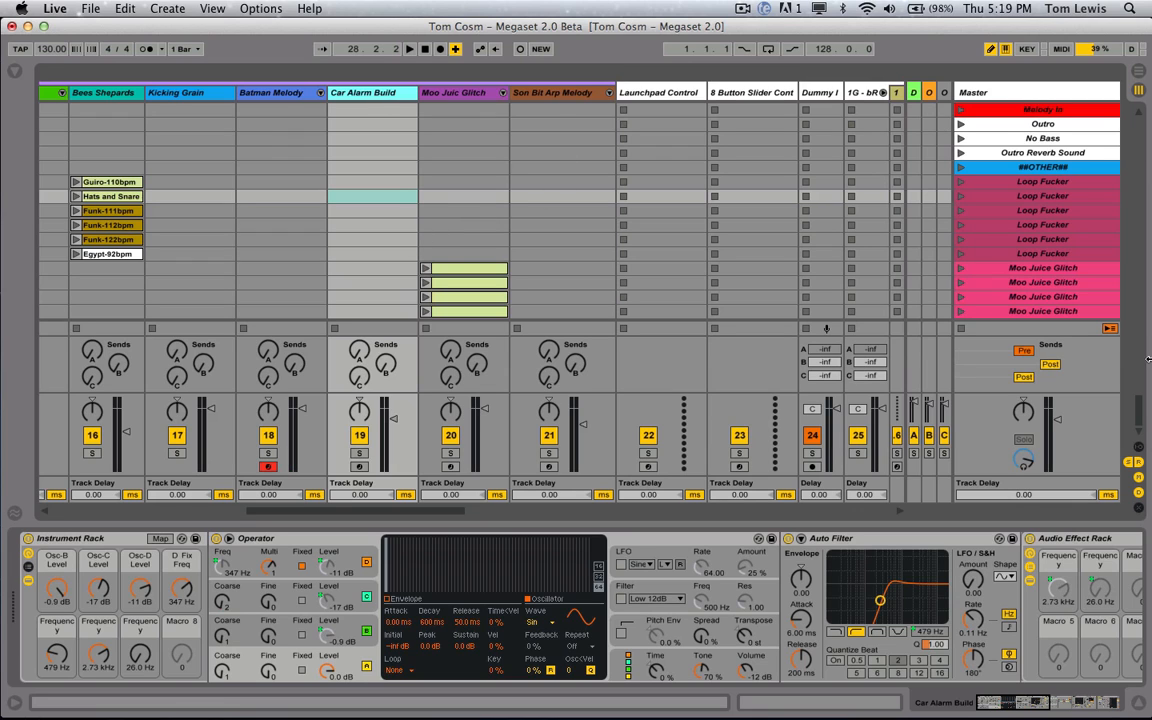
{"action": "left_click_drag", "start_coordinate": [1144, 408], "coordinate": [1106, 330]}
{"action": "left_click", "coordinate": [380, 157]}
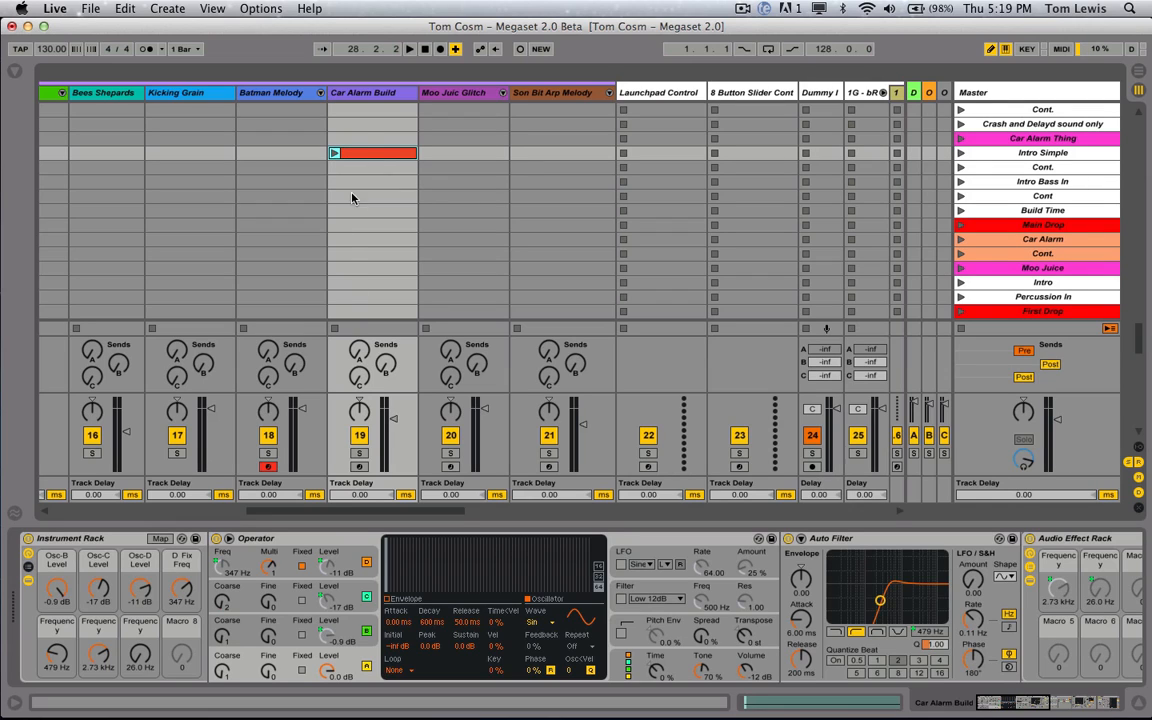
{"action": "left_click", "coordinate": [959, 154]}
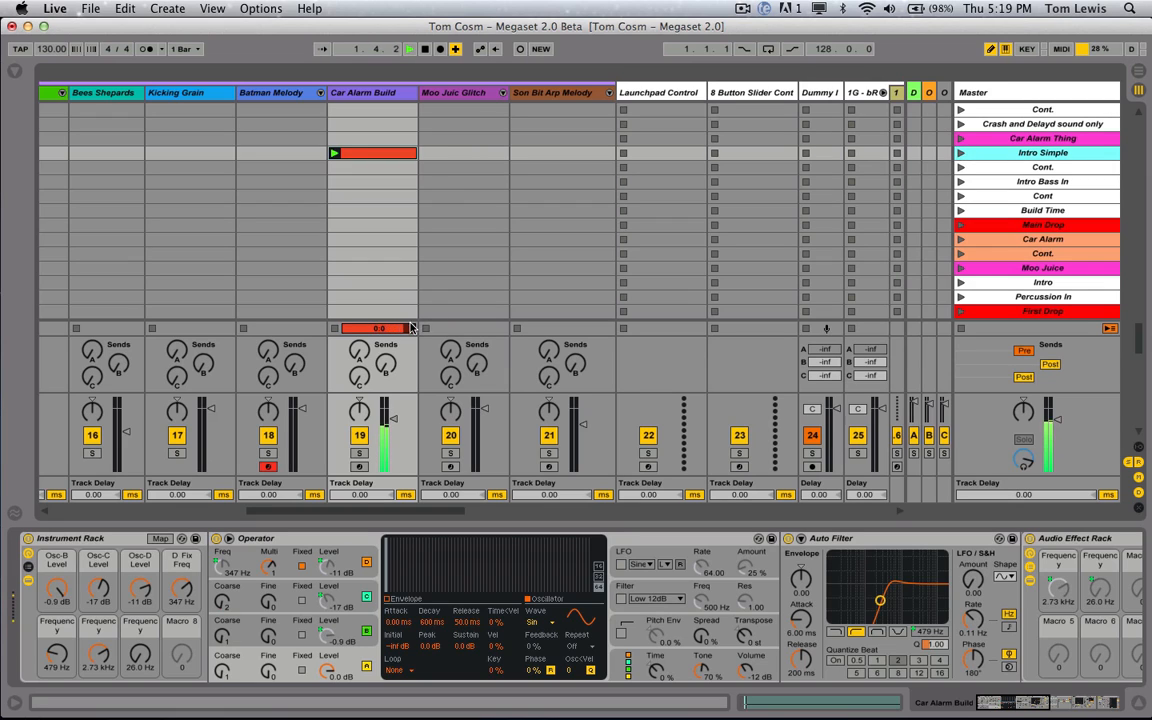
{"action": "key", "text": "space"}
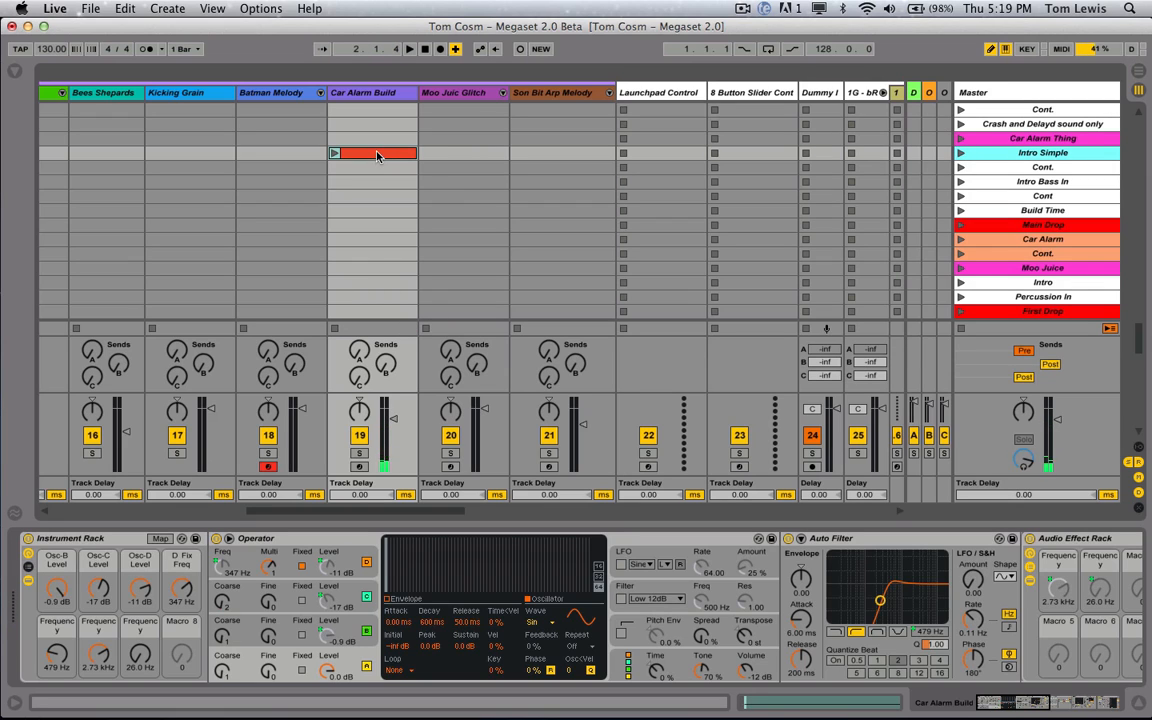
Open the Car Alarm Build clip's notes, briefly restart playback and stop all clips in the set.
{"action": "left_click", "coordinate": [377, 156]}
{"action": "key", "text": "space"}
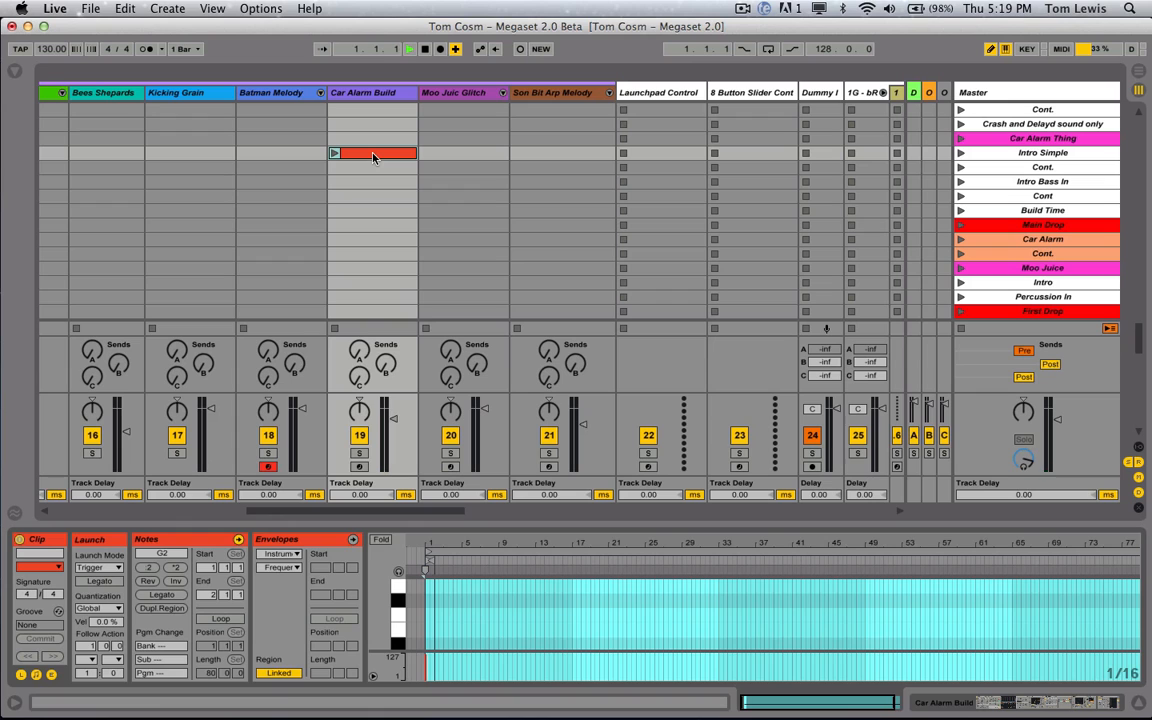
{"action": "scroll", "coordinate": [366, 212], "scroll_direction": "left", "scroll_amount": 10}
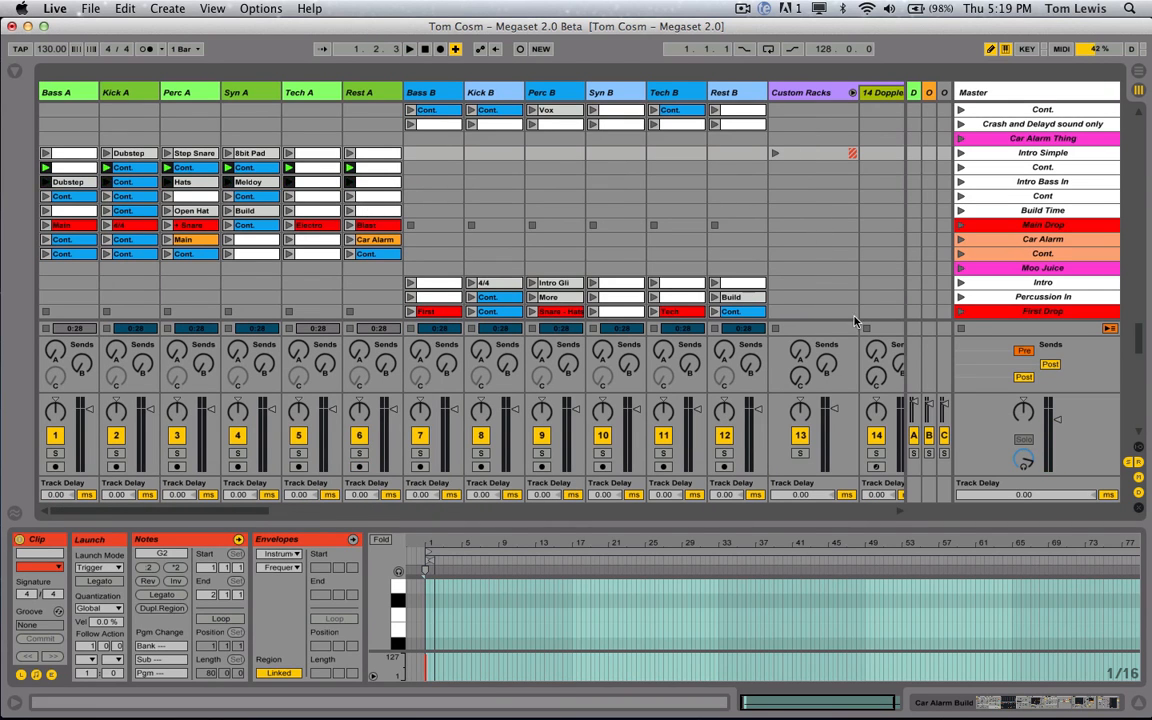
{"action": "left_click", "coordinate": [961, 328]}
{"action": "scroll", "coordinate": [499, 165], "scroll_direction": "right", "scroll_amount": 10}
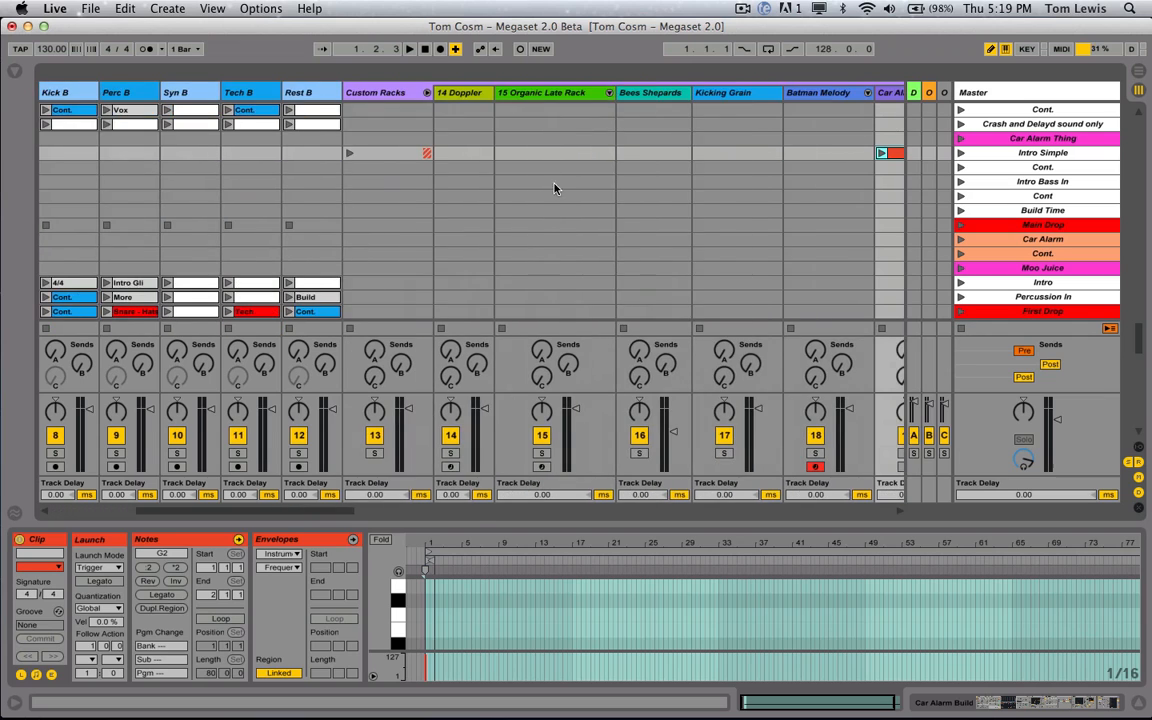
Extend the Car Alarm Build clip's end to 81.1.3 and relaunch the Intro Simple scene.
{"action": "left_click", "coordinate": [962, 156]}
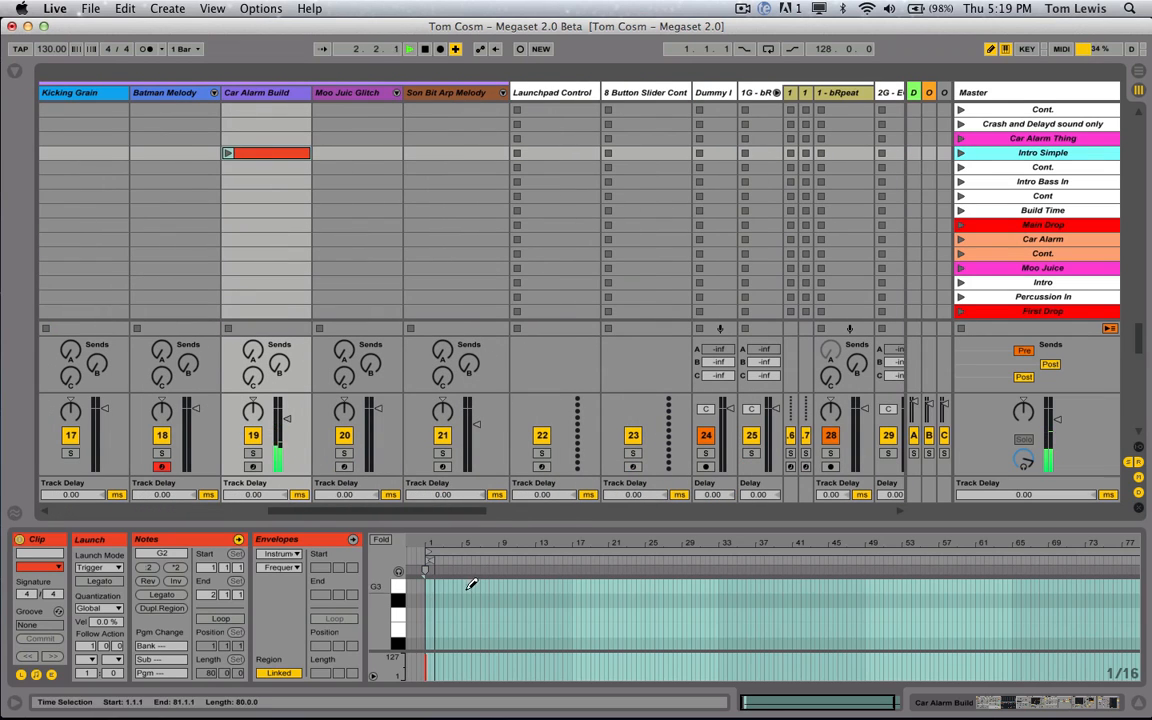
{"action": "mouse_move", "coordinate": [430, 561]}
{"action": "left_mouse_down"}
{"action": "mouse_move", "coordinate": [1147, 563]}
{"action": "mouse_move", "coordinate": [981, 566]}
{"action": "left_mouse_up"}
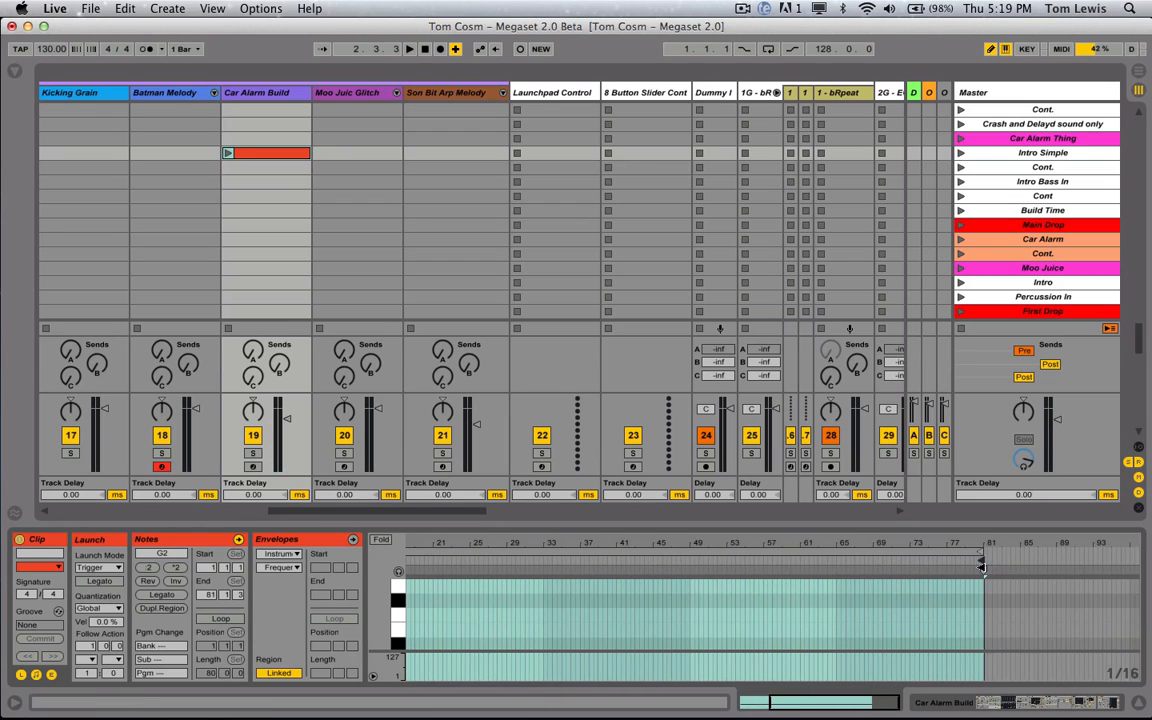
{"action": "left_click", "coordinate": [961, 152]}
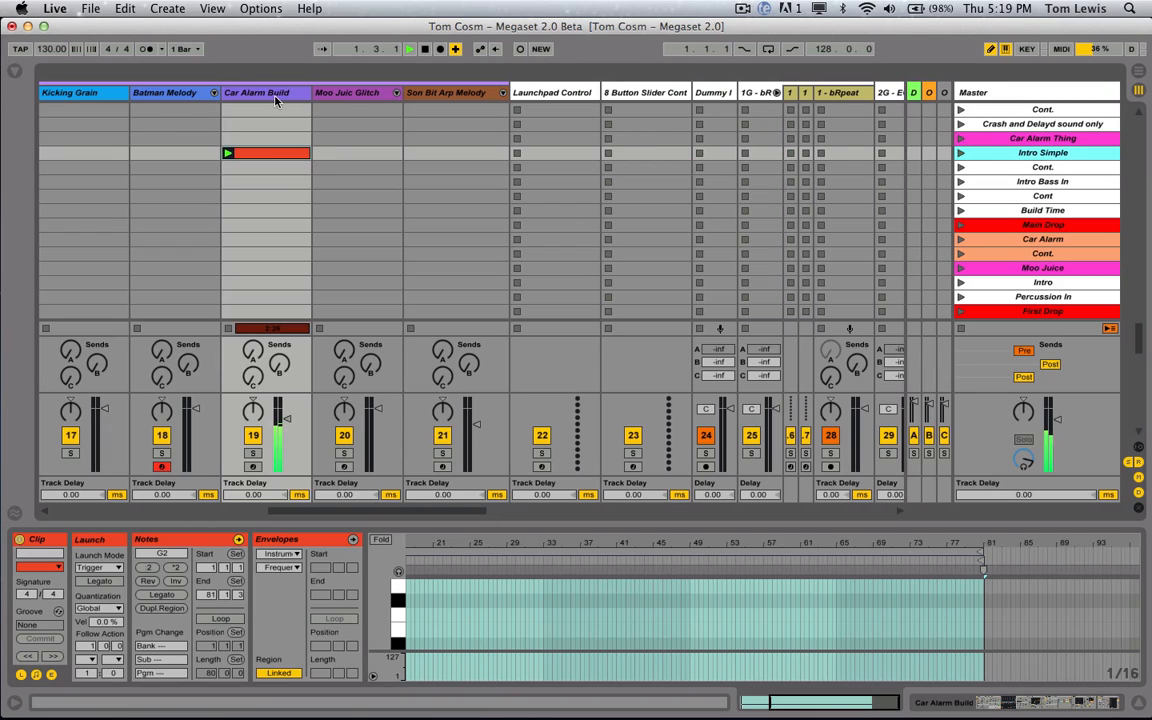
On Car Alarm Build, set Osc-B and Osc-C Level to -inf dB, Osc-D Level to -46 dB, D Fix Freq to 21.2 Hz and lower both filter frequencies.
{"action": "left_click", "coordinate": [274, 96]}
{"action": "left_click_drag", "start_coordinate": [57, 588], "coordinate": [57, 660]}
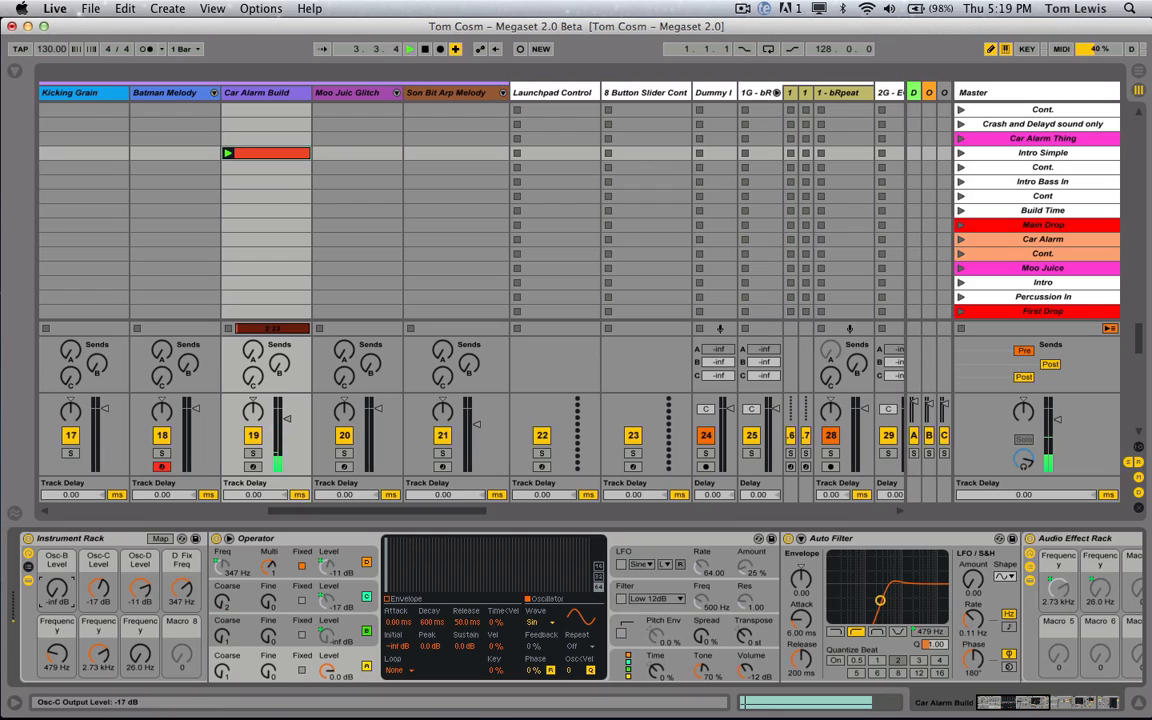
{"action": "left_click_drag", "start_coordinate": [98, 588], "coordinate": [140, 660]}
{"action": "left_click_drag", "start_coordinate": [190, 591], "coordinate": [190, 650]}
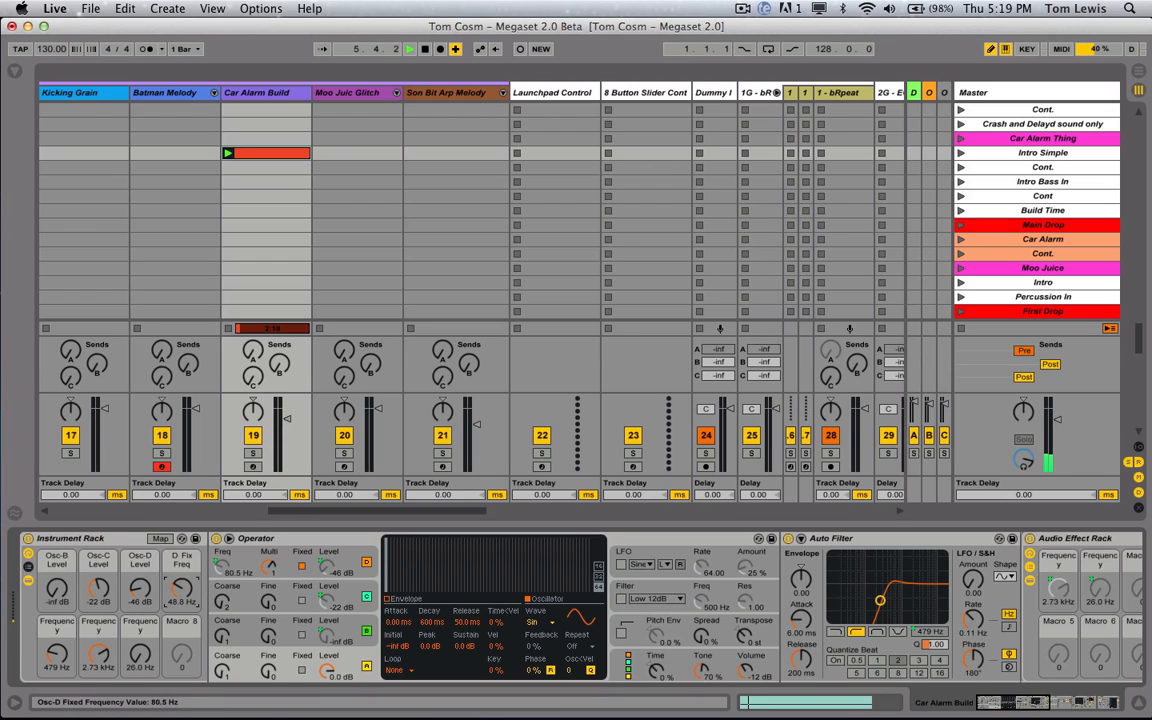
{"action": "left_click_drag", "start_coordinate": [98, 588], "coordinate": [107, 685]}
{"action": "left_click_drag", "start_coordinate": [57, 655], "coordinate": [57, 651]}
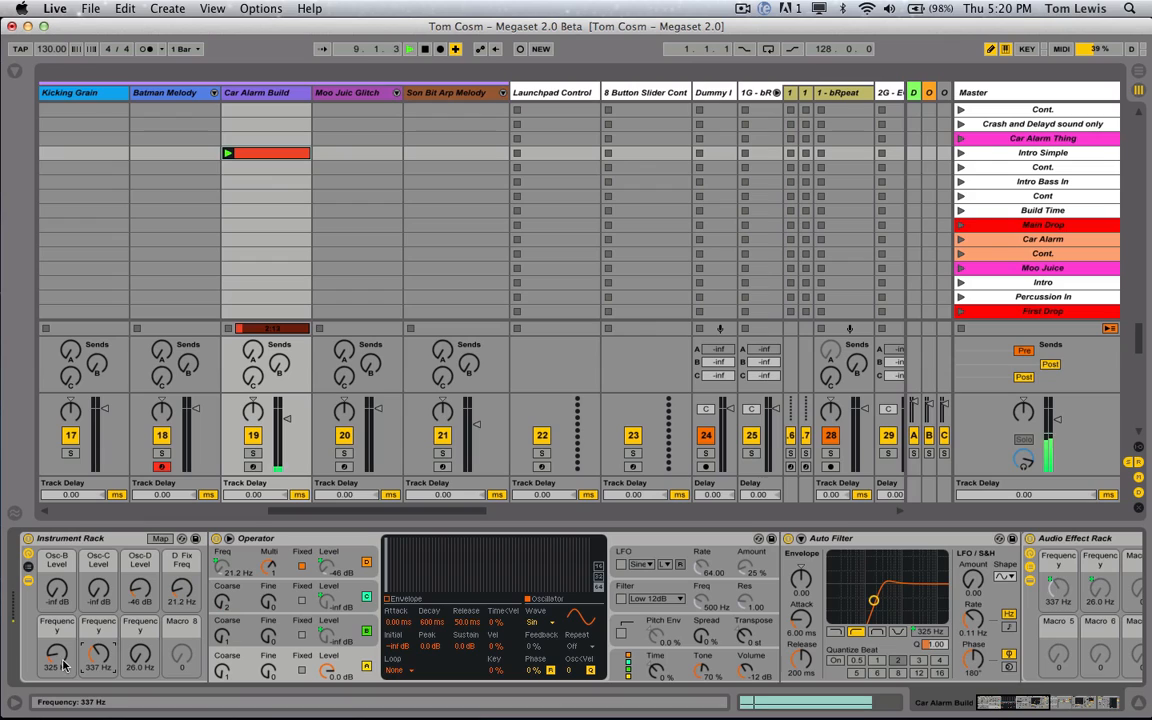
Raise Osc-B and Osc-C Level to -15 dB and set the first Frequency macro to 1.13 kHz and the second to 146 Hz.
{"action": "left_click_drag", "start_coordinate": [57, 588], "coordinate": [57, 584]}
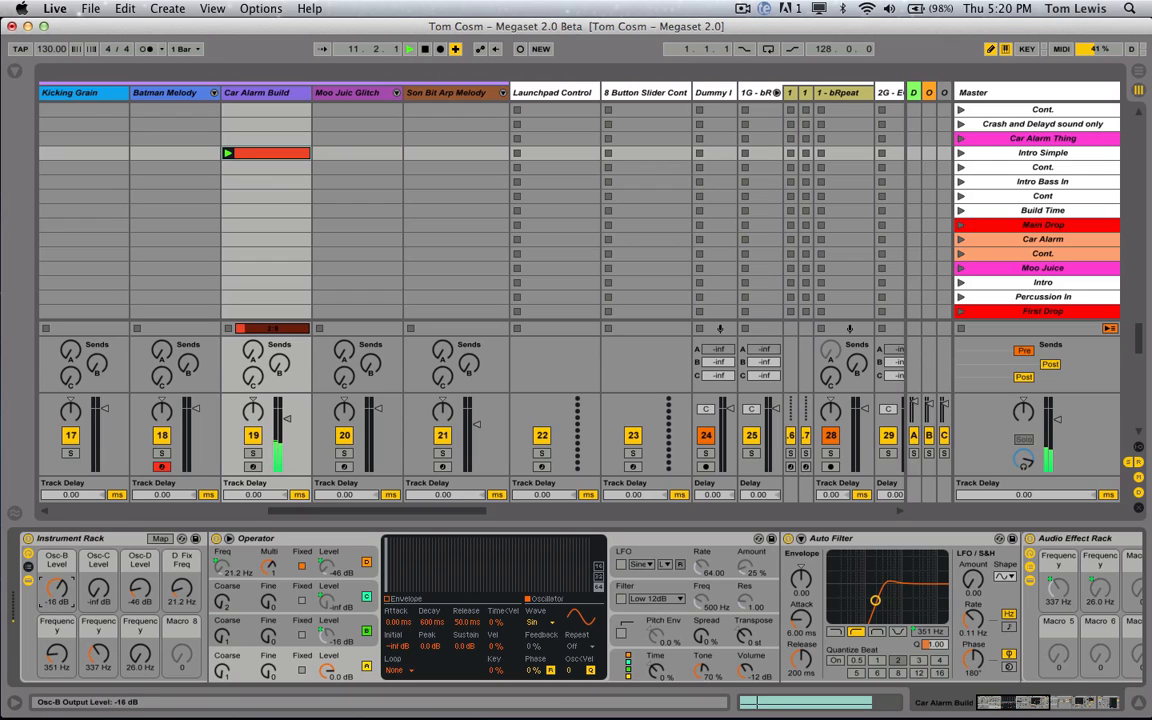
{"action": "left_click_drag", "start_coordinate": [99, 590], "coordinate": [99, 586]}
{"action": "left_click_drag", "start_coordinate": [99, 590], "coordinate": [99, 587]}
{"action": "left_click_drag", "start_coordinate": [98, 655], "coordinate": [98, 622]}
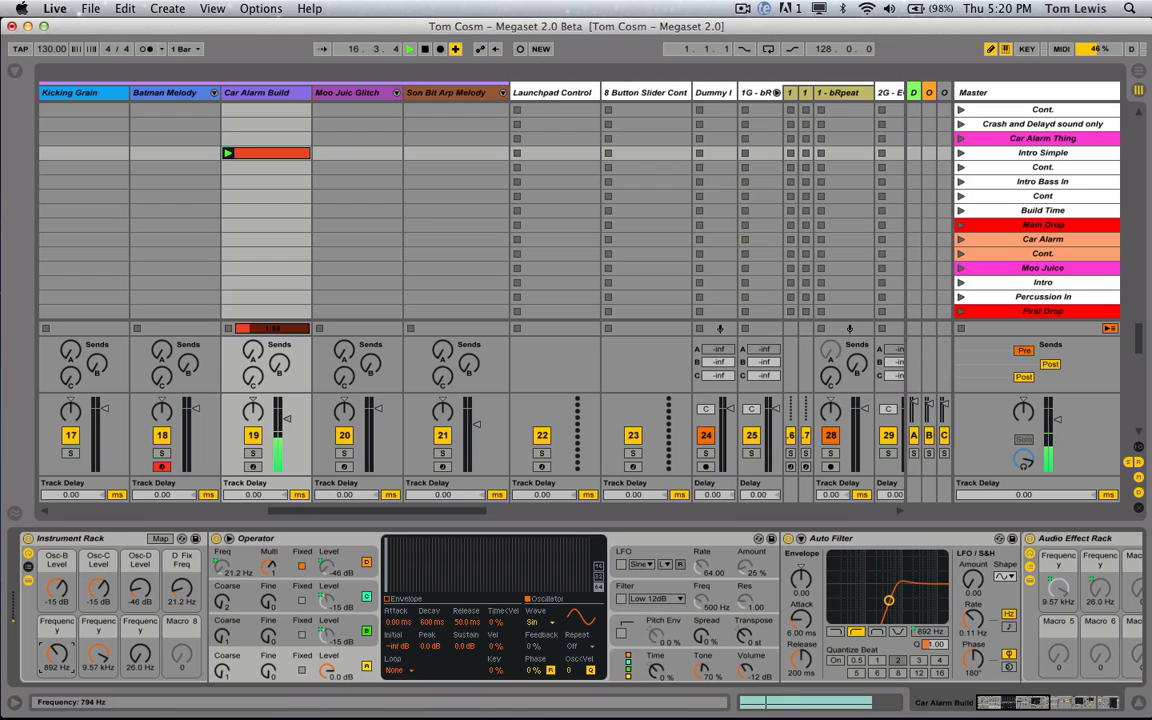
{"action": "left_click_drag", "start_coordinate": [98, 655], "coordinate": [98, 700]}
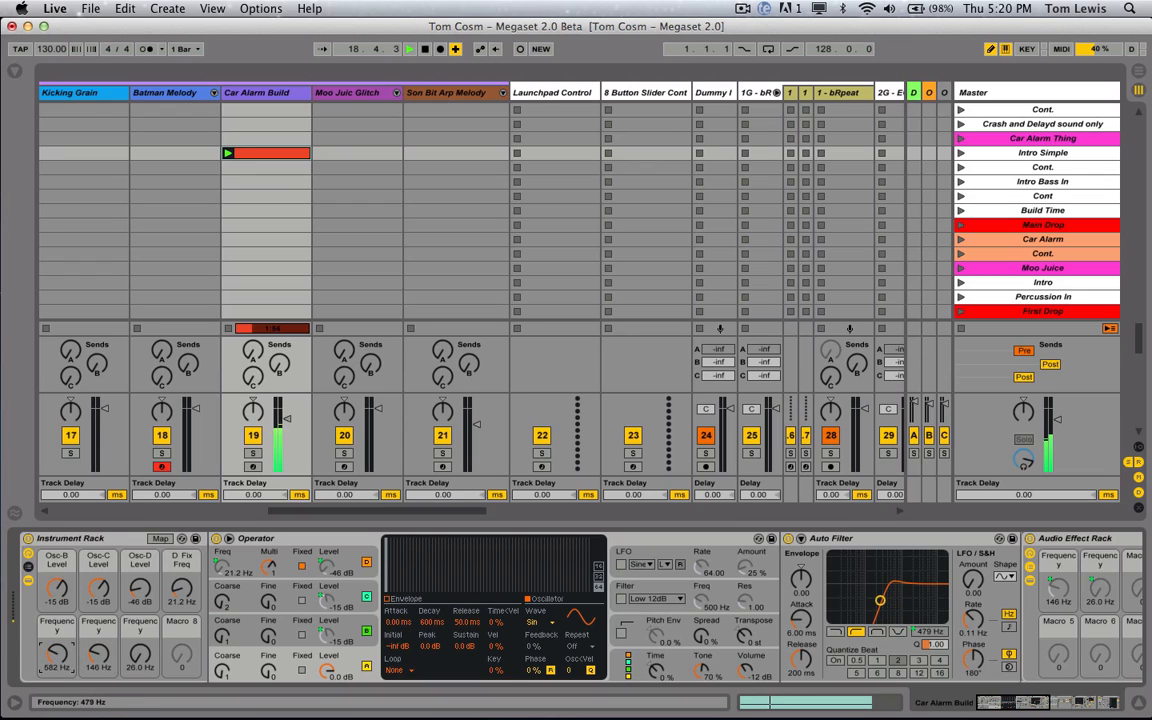
{"action": "left_click", "coordinate": [57, 652]}
Set Osc-D Level to -21 dB, D Fix Freq to 80.5 Hz, the third Frequency to 27.4 Hz, and Osc-B and Osc-C Level to 0.0 dB.
{"action": "left_click_drag", "start_coordinate": [146, 592], "coordinate": [146, 570]}
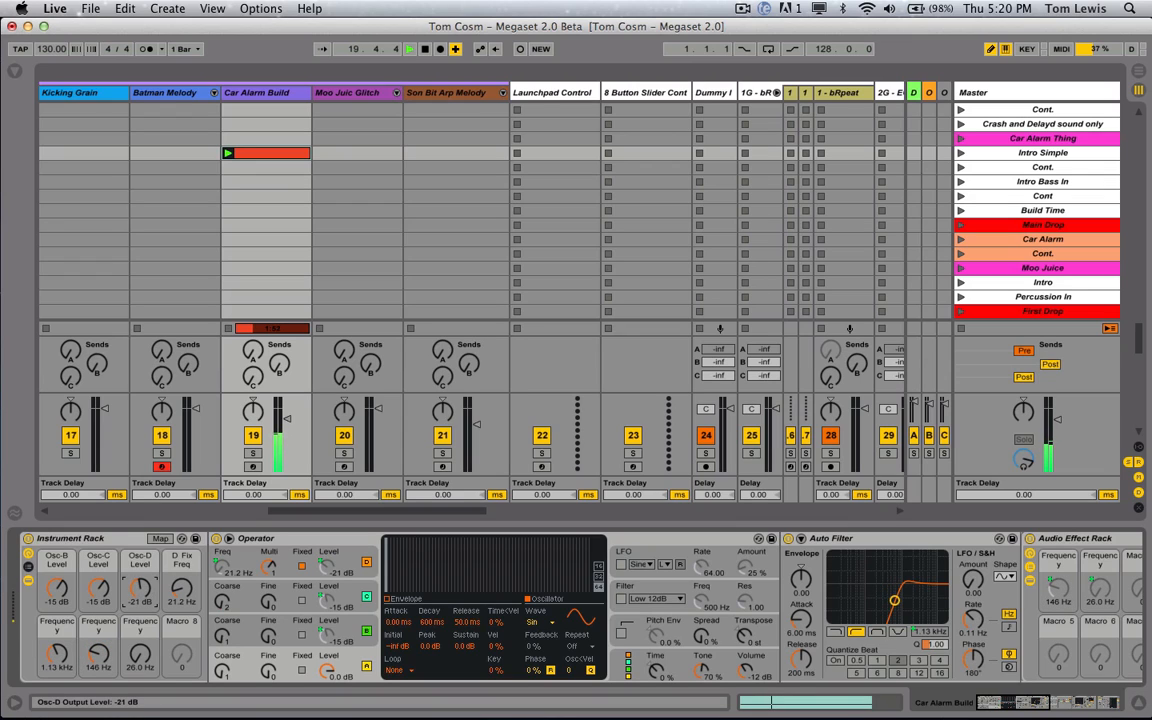
{"action": "left_click_drag", "start_coordinate": [140, 655], "coordinate": [140, 695]}
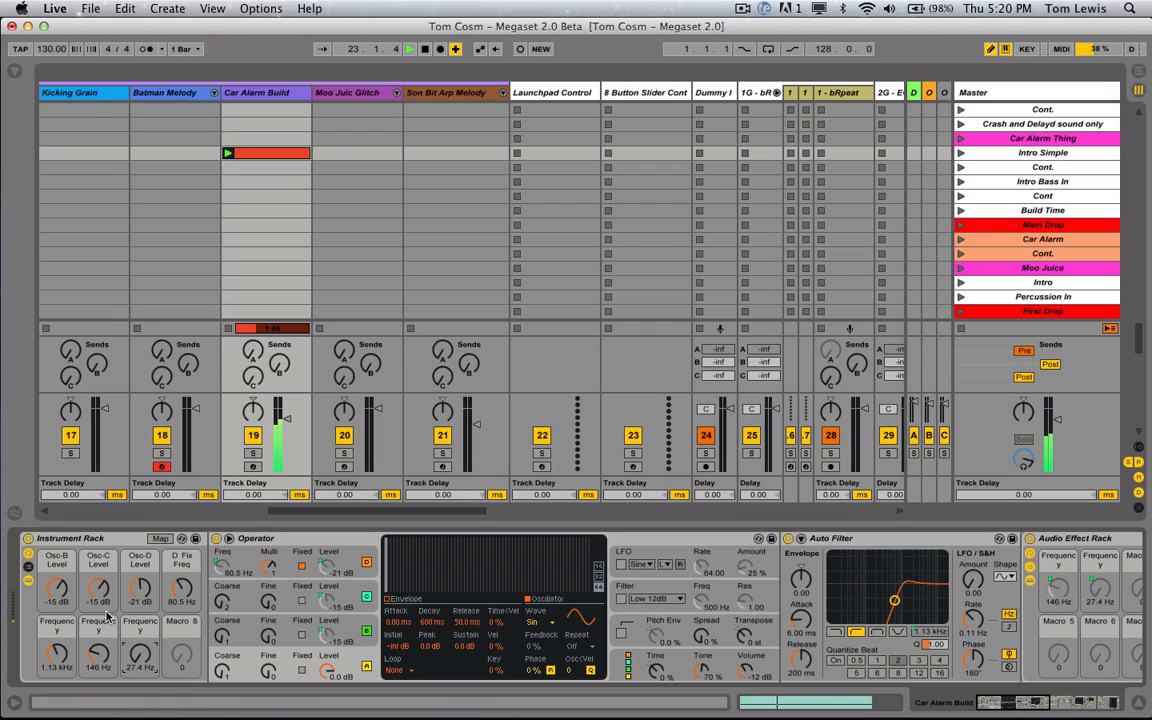
{"action": "left_click_drag", "start_coordinate": [78, 593], "coordinate": [99, 576]}
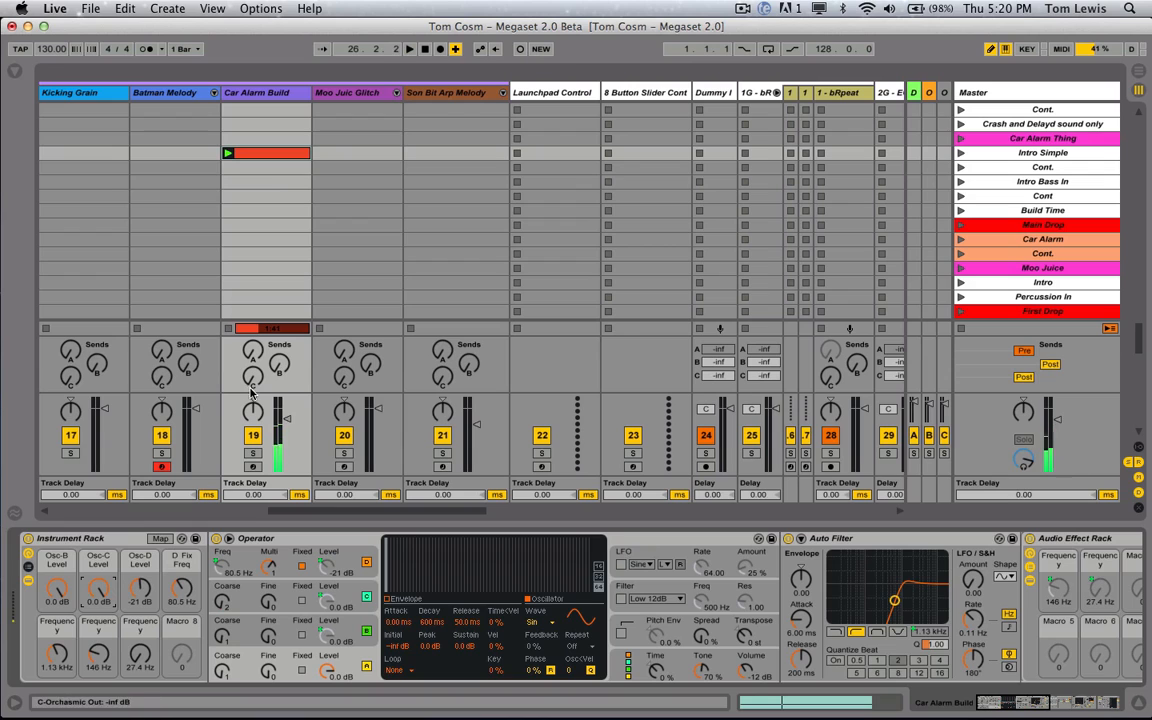
Show the Moo Juic Glitch track's devices, select its first Moo Juice Glitch scene and stop all clips.
{"action": "left_click_drag", "start_coordinate": [394, 512], "coordinate": [410, 514]}
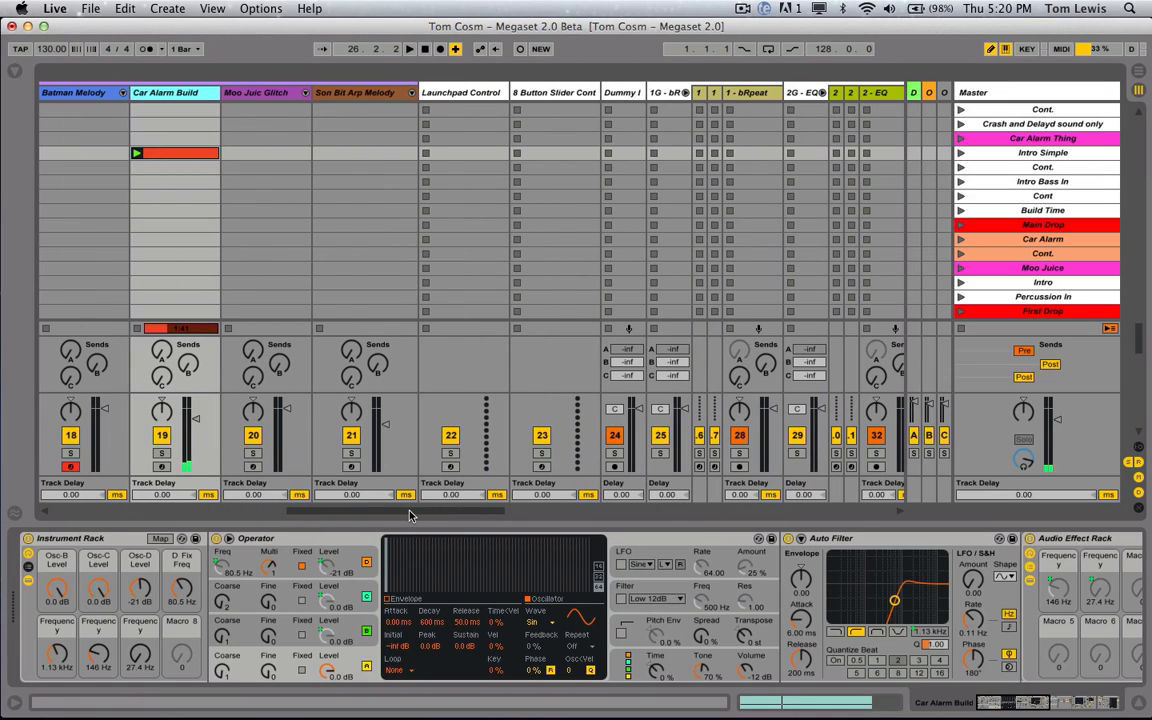
{"action": "left_click", "coordinate": [261, 95]}
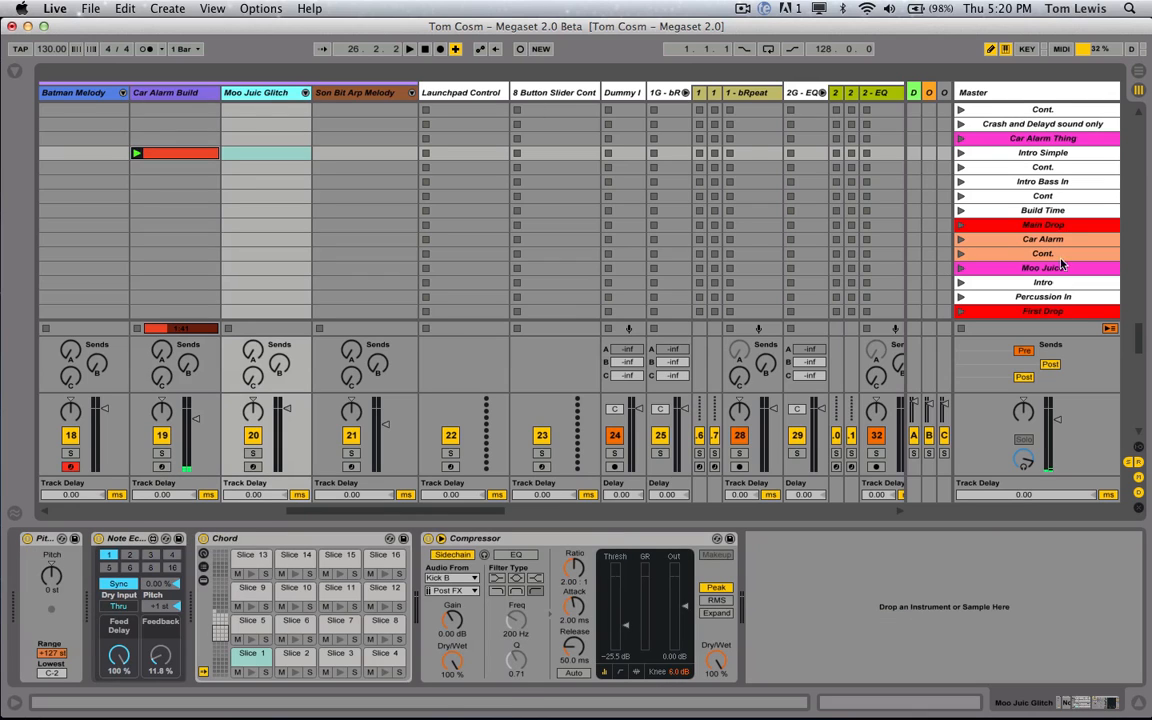
{"action": "left_click_drag", "start_coordinate": [1141, 337], "coordinate": [1136, 437]}
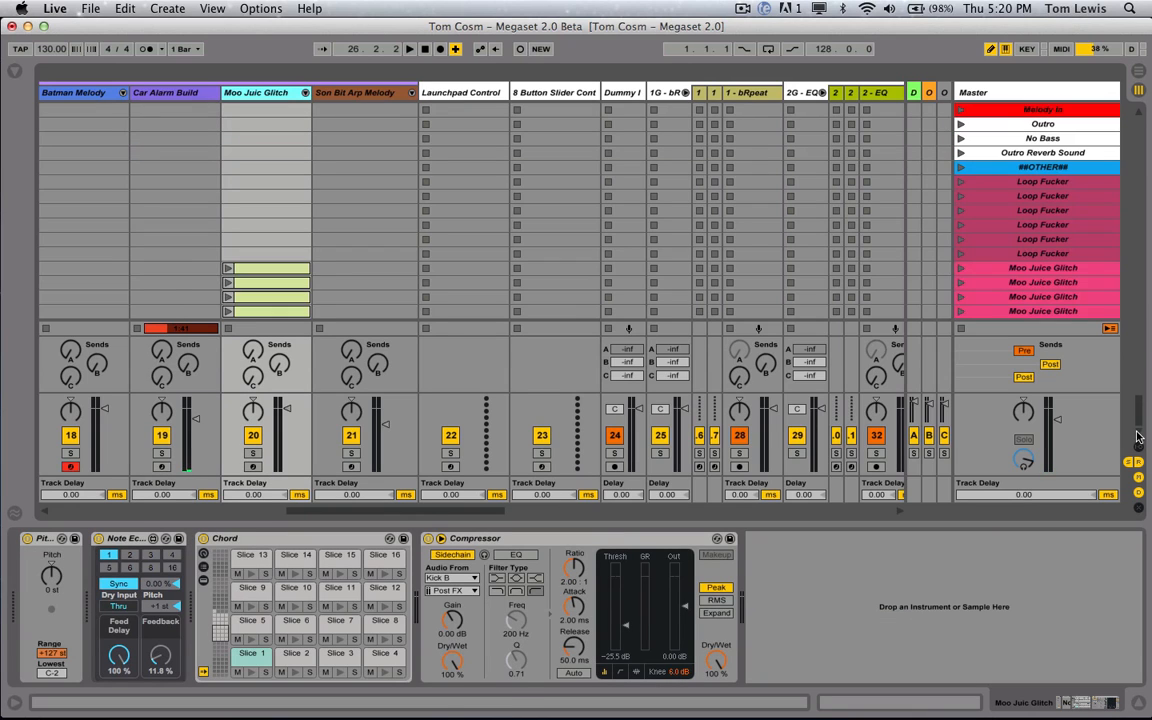
{"action": "left_click", "coordinate": [1019, 269]}
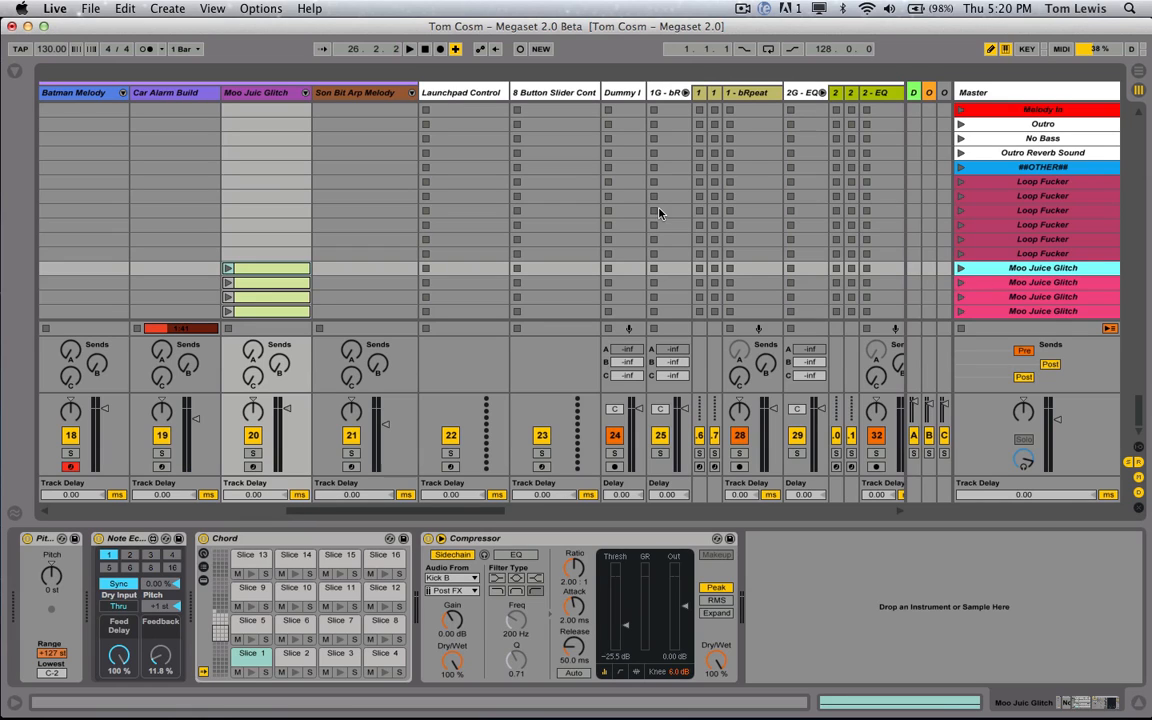
{"action": "left_click", "coordinate": [960, 330]}
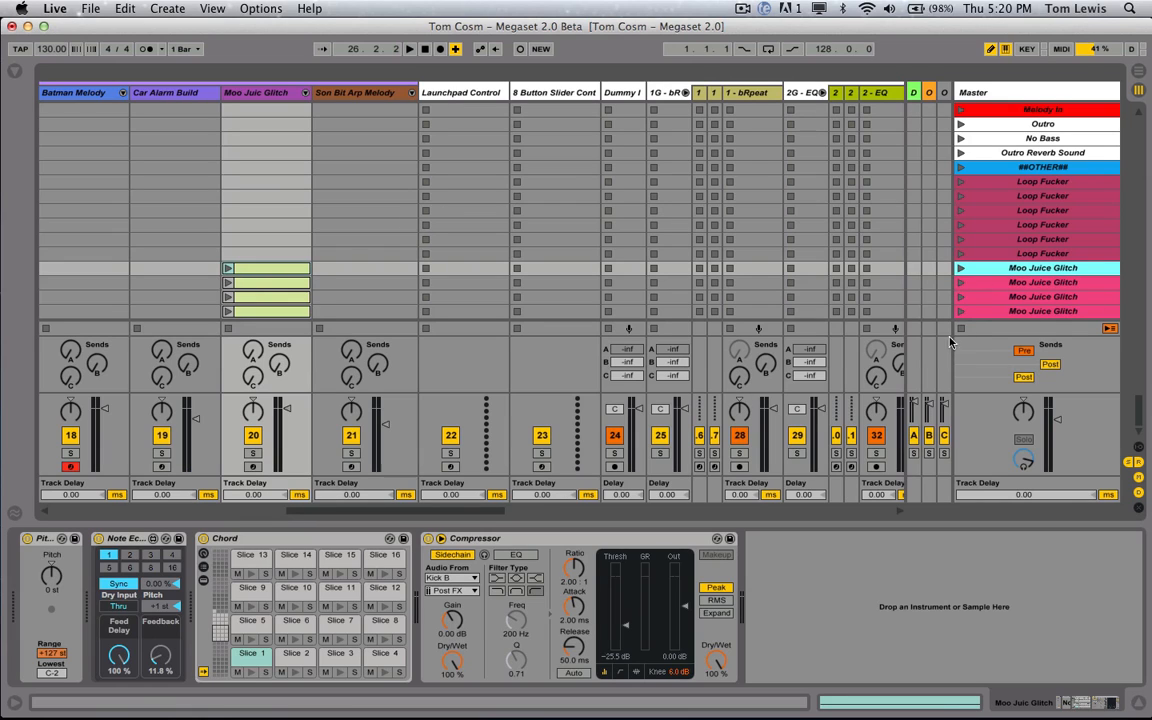
Audition Slice 1 of the Chord rack, then inspect the Note Echo device and the first Moo Juic Glitch clip's Feedback envelope.
{"action": "left_click", "coordinate": [251, 674]}
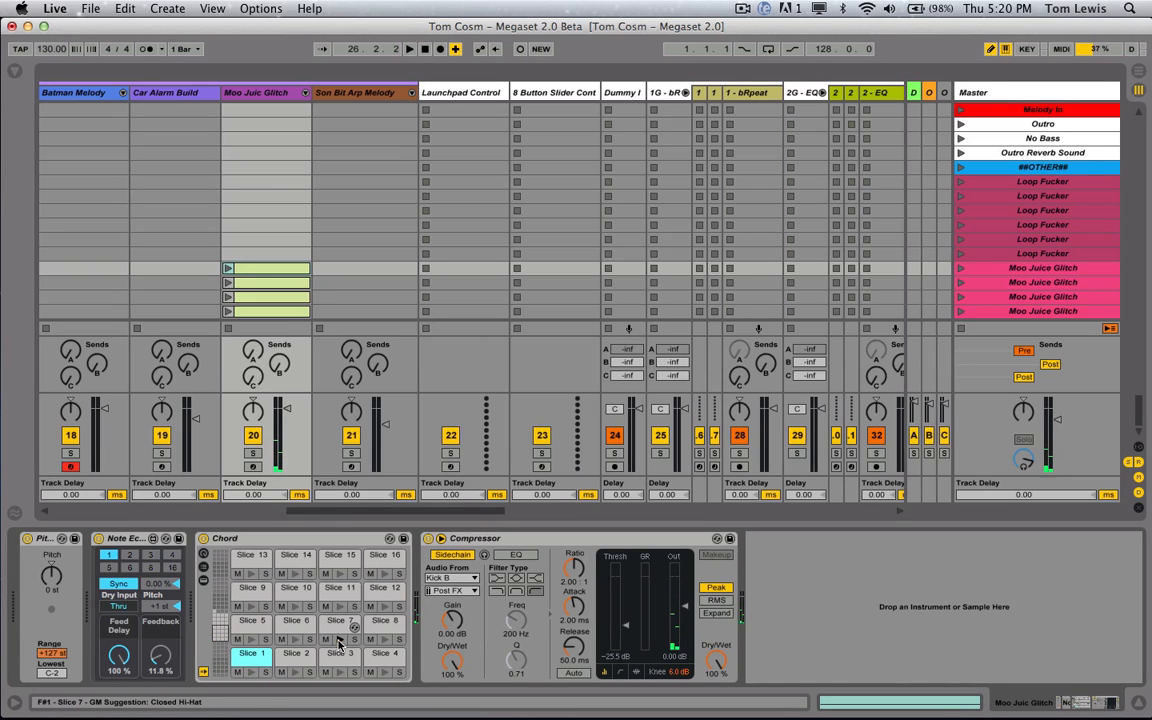
{"action": "left_click", "coordinate": [118, 543]}
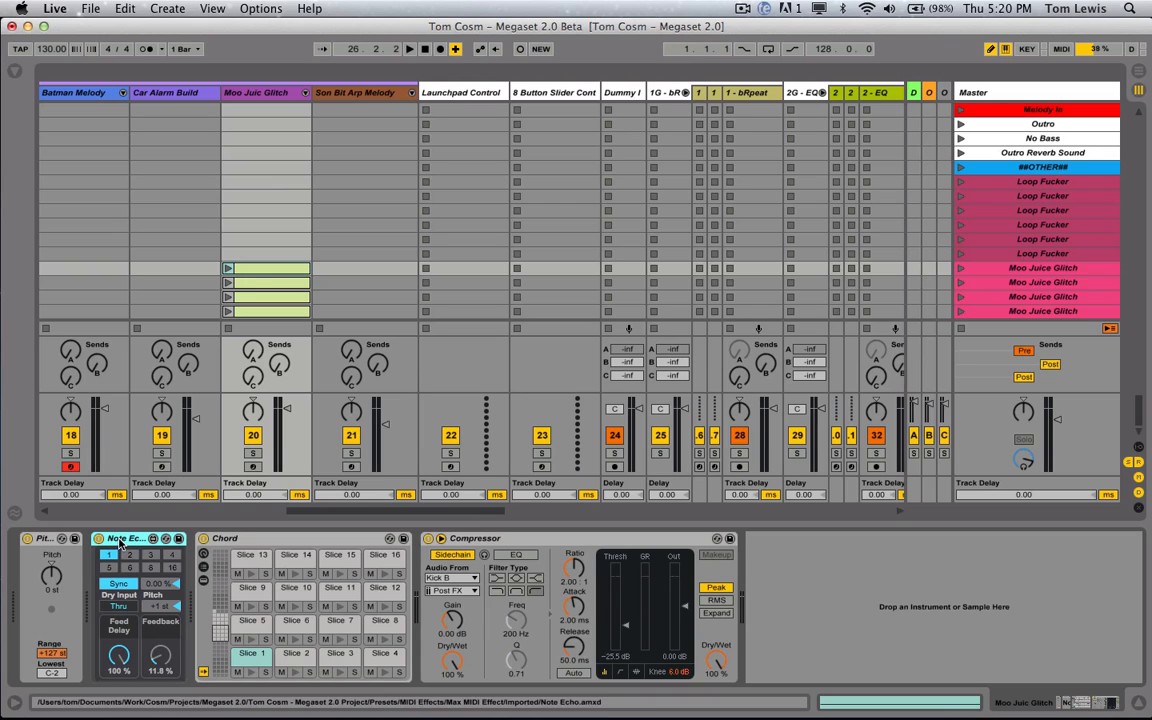
{"action": "double_click", "coordinate": [256, 270]}
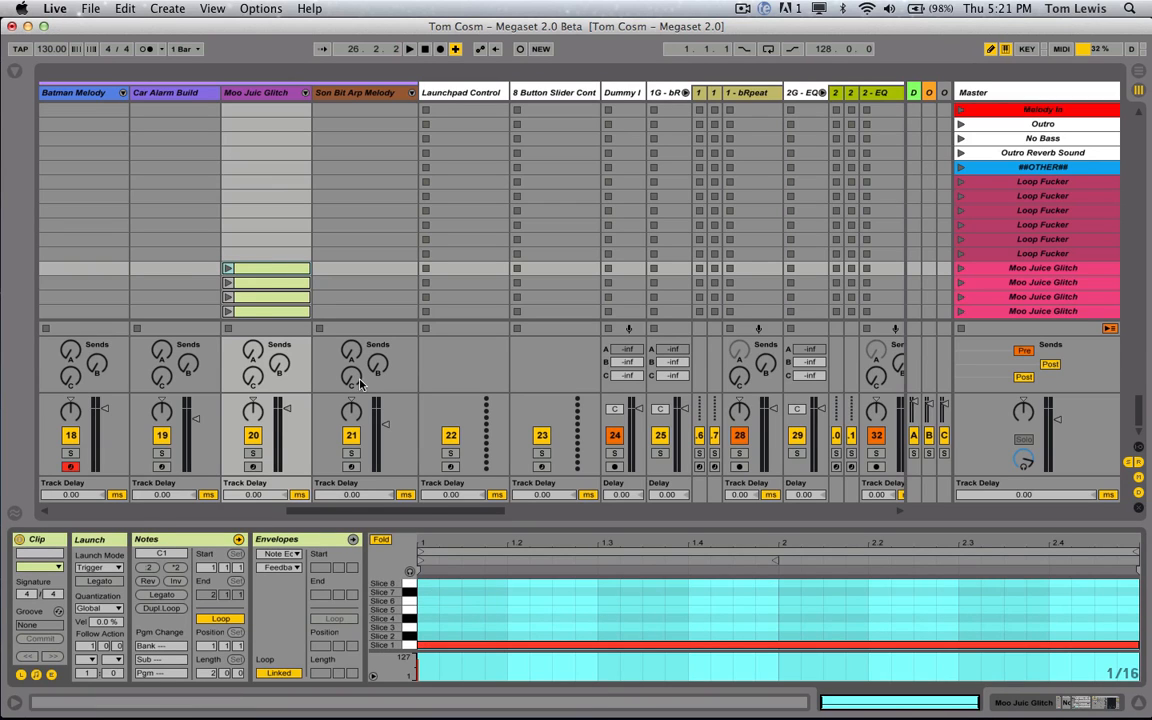
{"action": "left_click", "coordinate": [268, 96]}
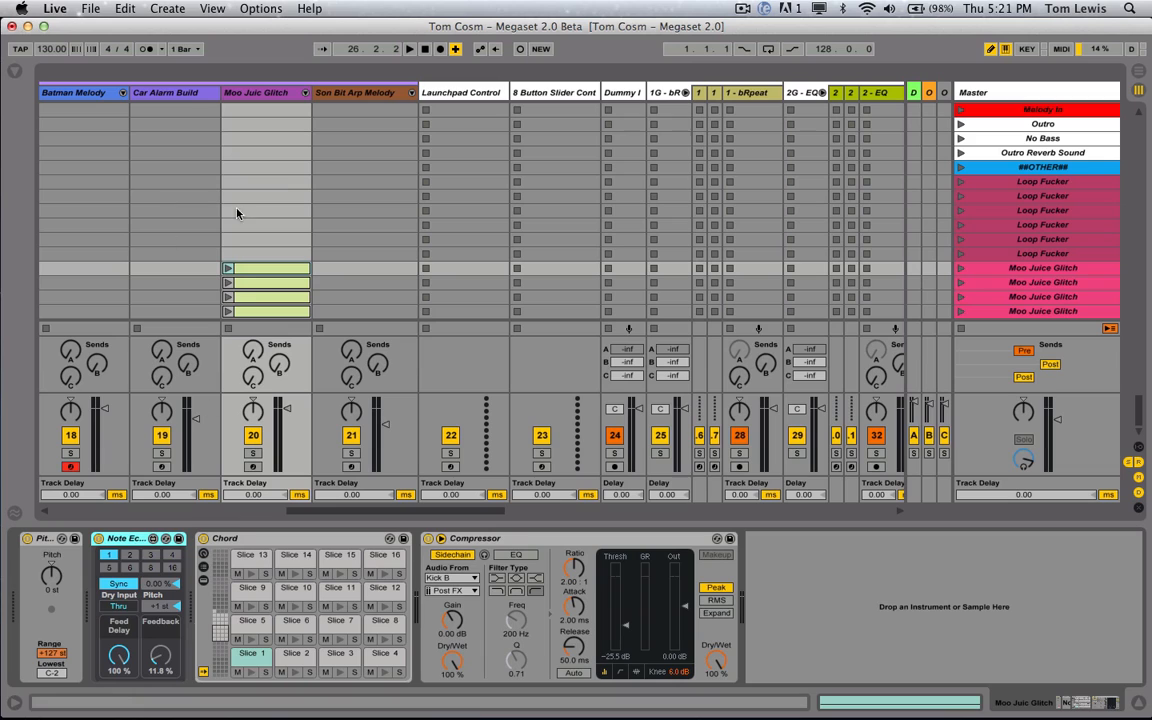
Play the four Moo Juic Glitch clips one after another, raising Note Echo's Feedback to 27.6 % while the first plays.
{"action": "left_click", "coordinate": [228, 268]}
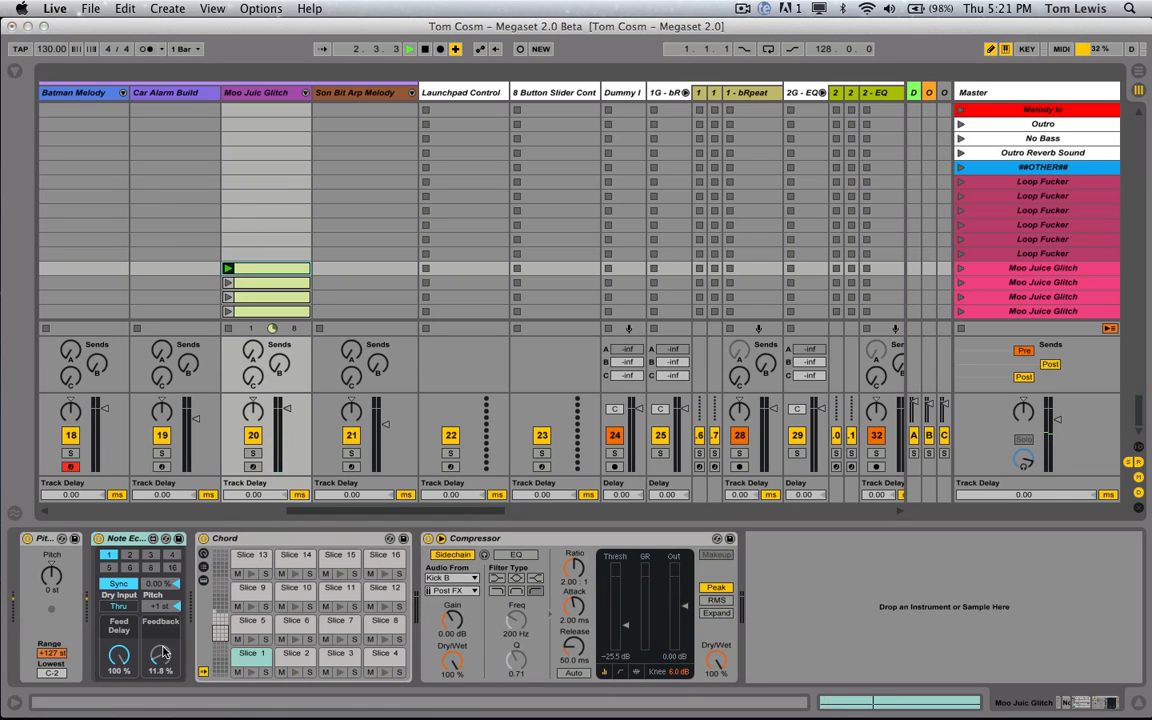
{"action": "left_click_drag", "start_coordinate": [162, 654], "coordinate": [162, 638]}
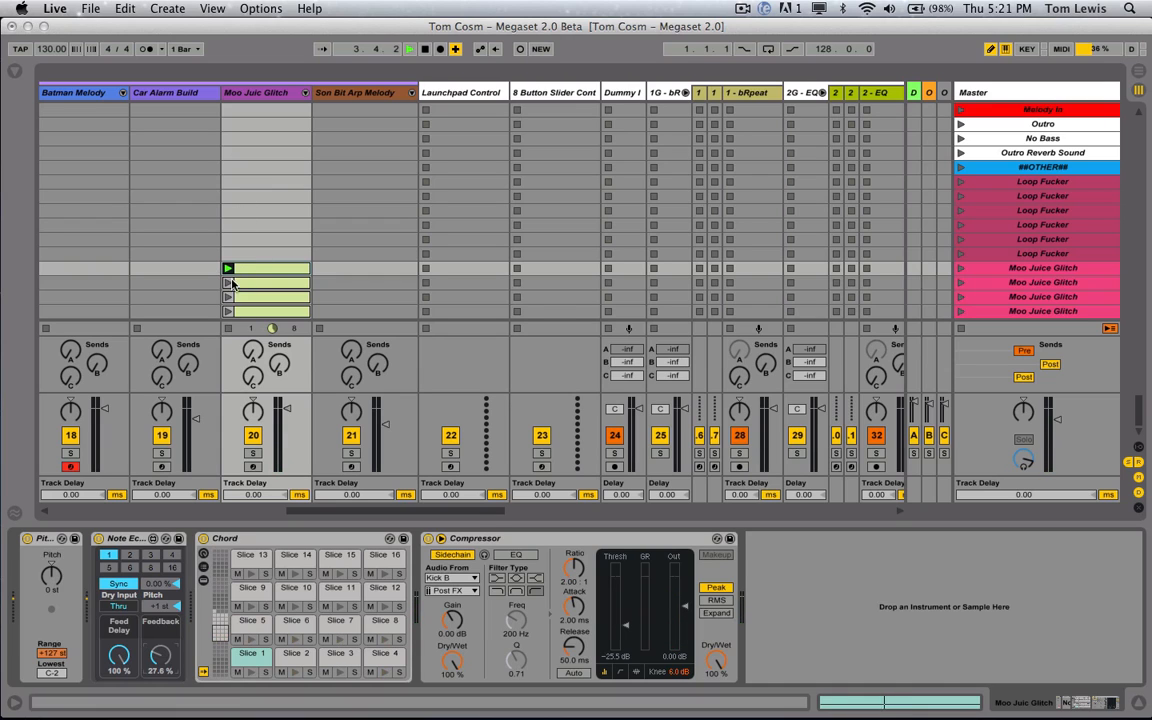
{"action": "left_click", "coordinate": [228, 283]}
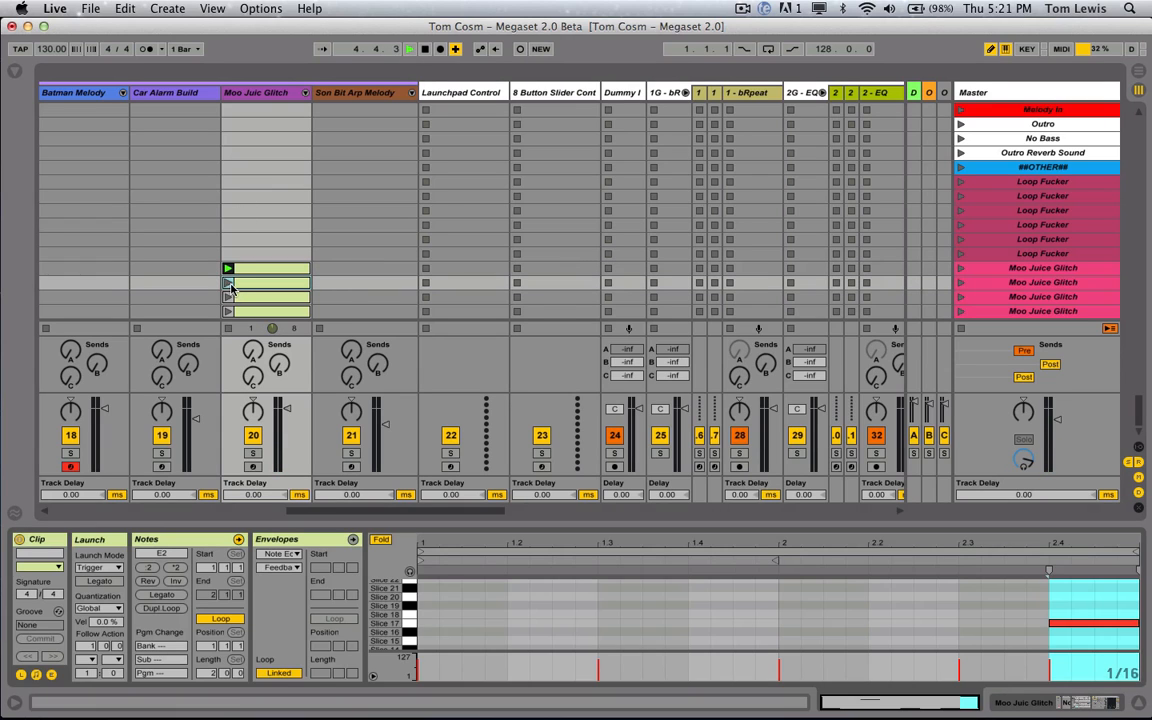
{"action": "left_click", "coordinate": [245, 93]}
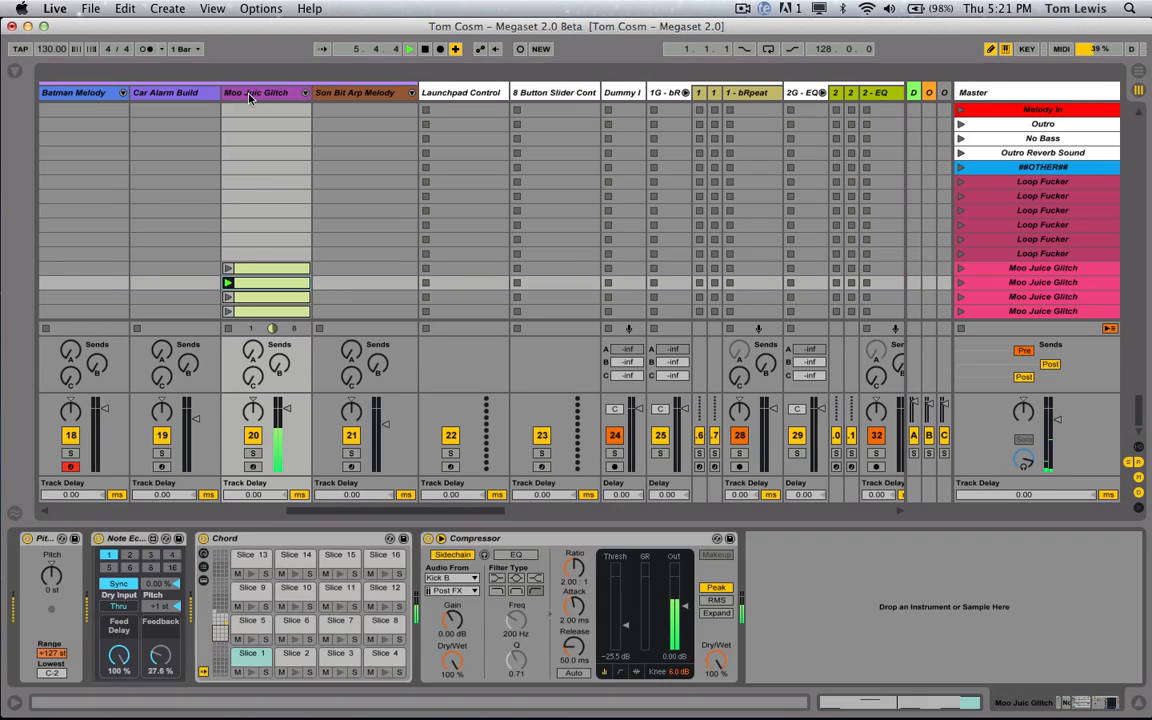
{"action": "left_click", "coordinate": [229, 297]}
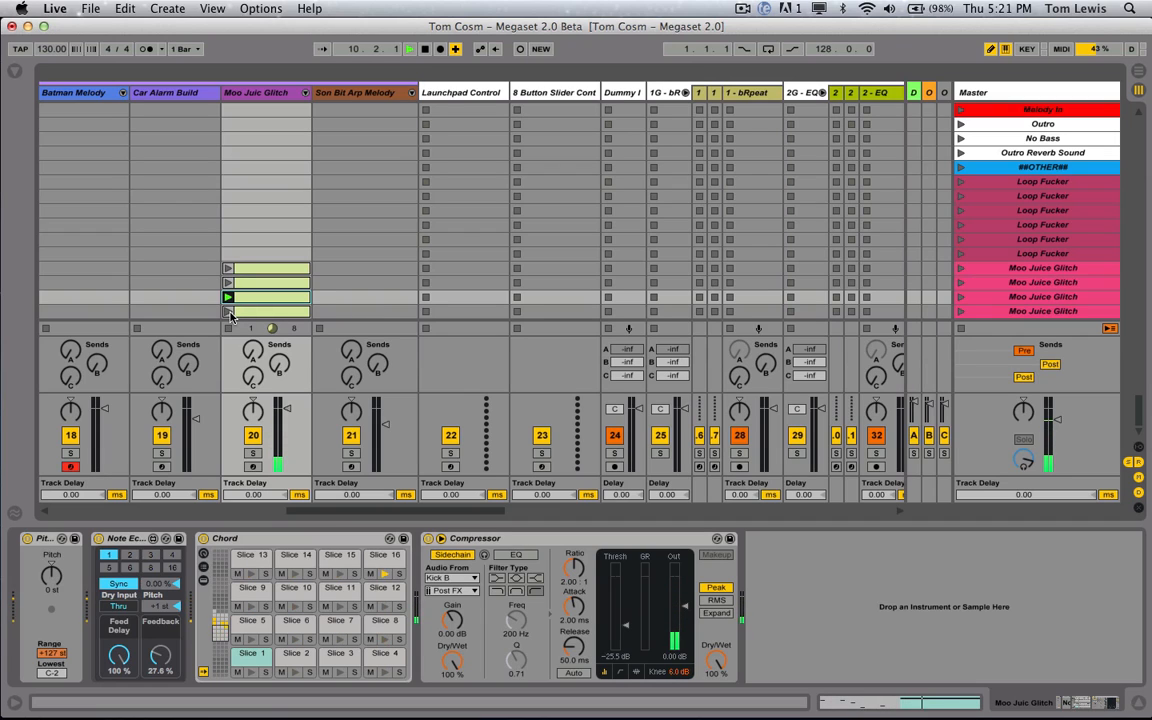
{"action": "left_click", "coordinate": [229, 313]}
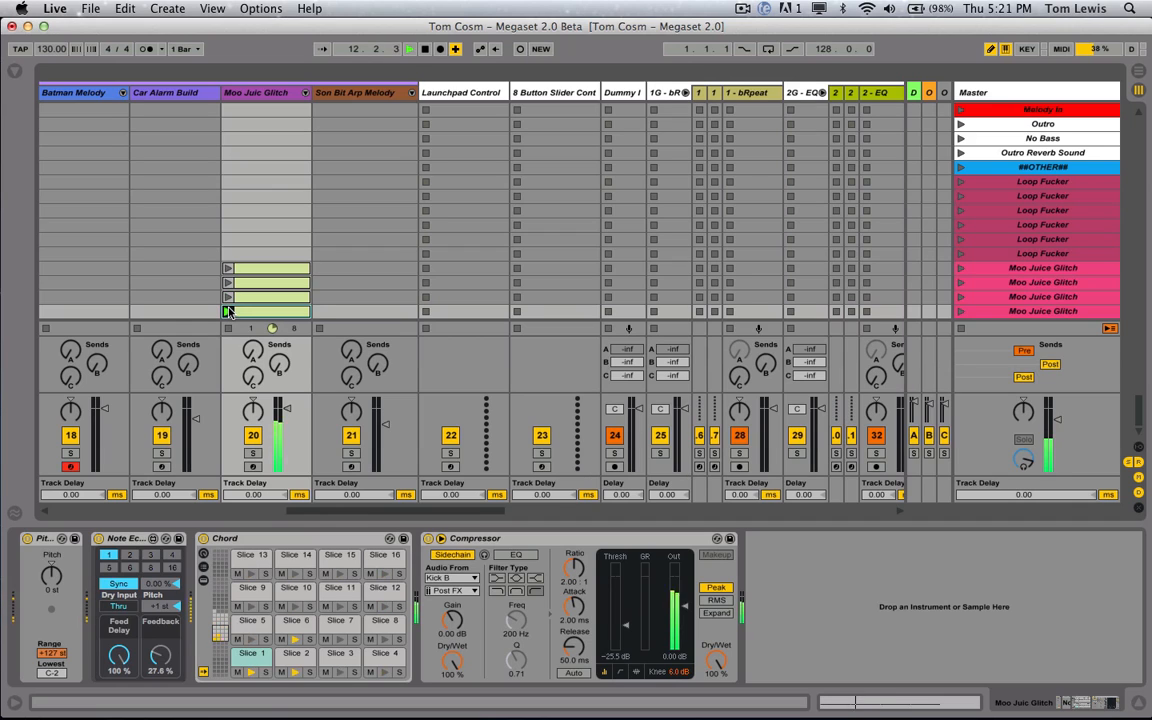
Stop the Moo Juic Glitch track, then arm the Son Bit Arp Melody track and play notes on it.
{"action": "left_click", "coordinate": [229, 329]}
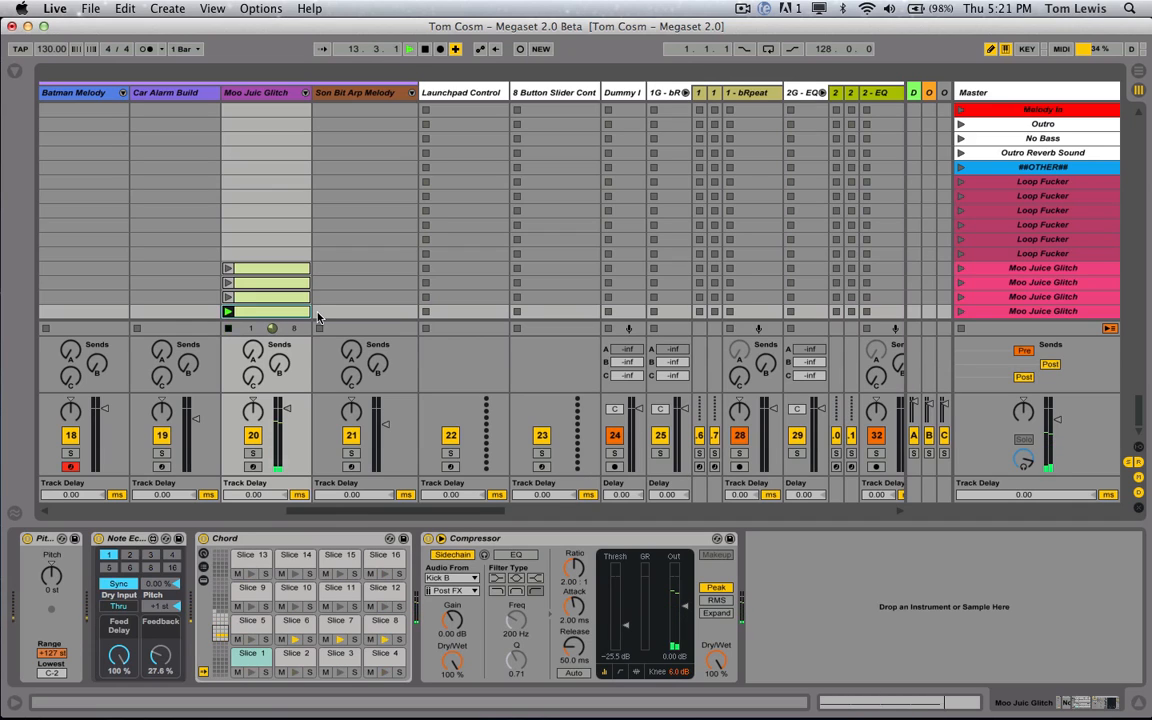
{"action": "left_click", "coordinate": [360, 95]}
{"action": "left_click", "coordinate": [352, 467]}
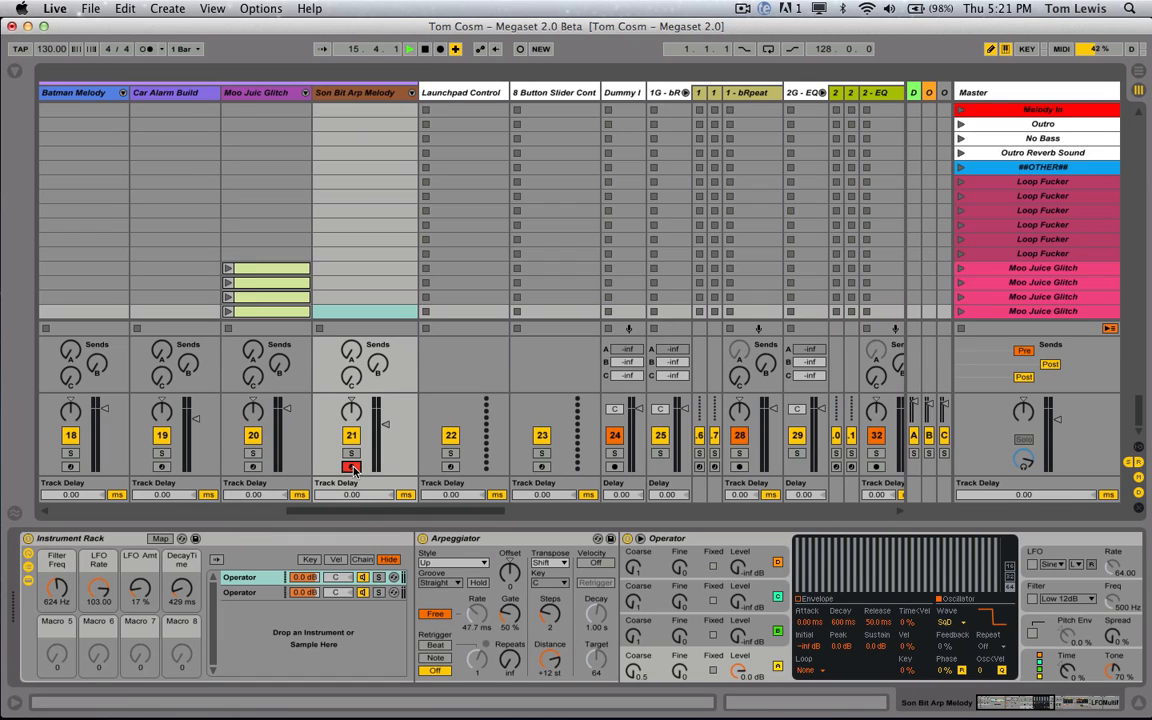
{"action": "key", "text": "a"}
{"action": "key", "text": "x"}
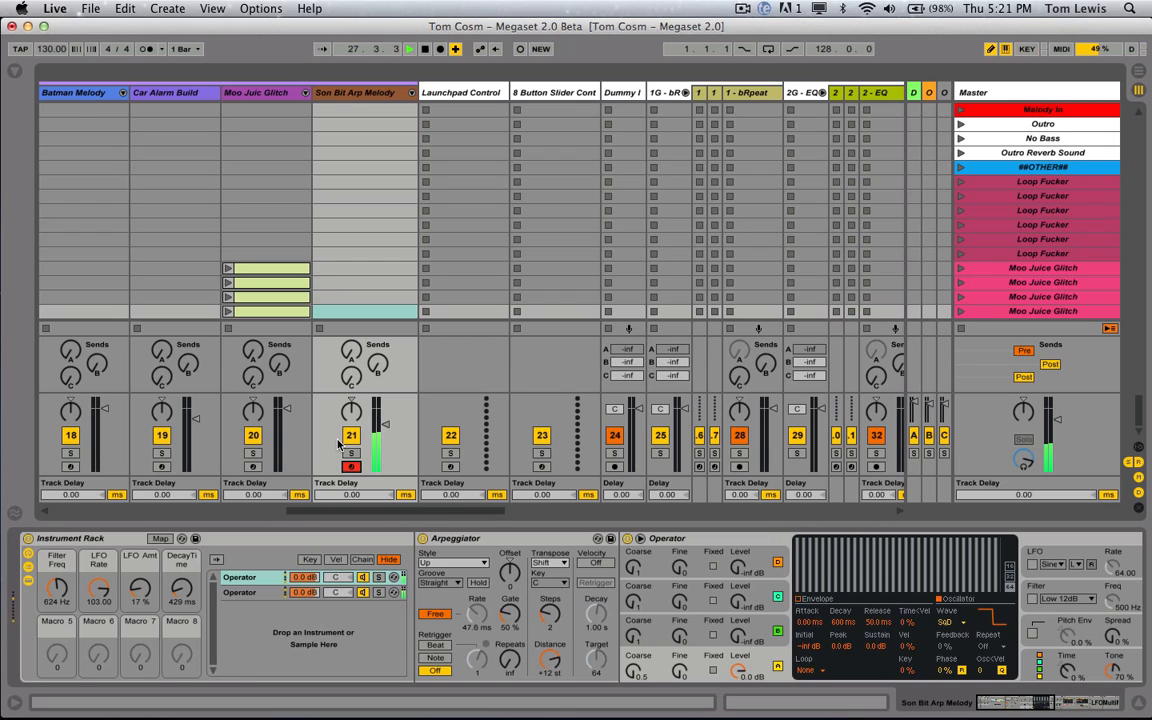
Set the Instrument Rack's Filter Freq to 185 Hz, DecayTime to 5.31 s and LFO Amt to 35 %.
{"action": "left_click_drag", "start_coordinate": [57, 588], "coordinate": [57, 626]}
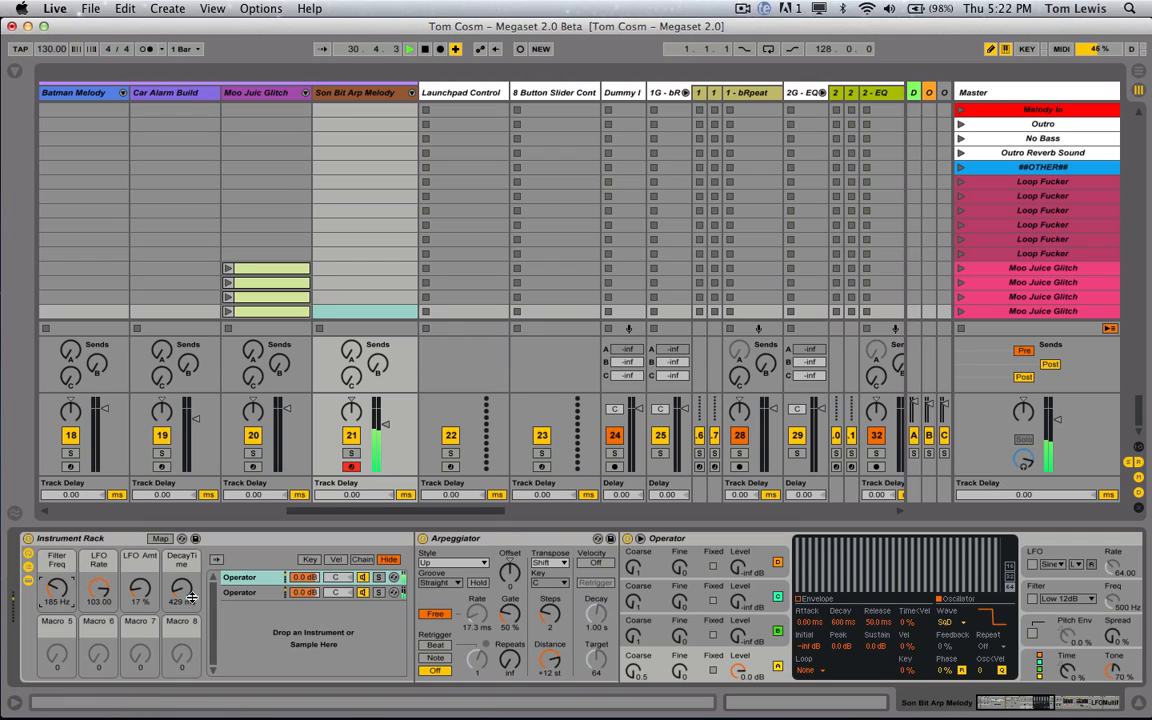
{"action": "left_click_drag", "start_coordinate": [181, 589], "coordinate": [181, 545]}
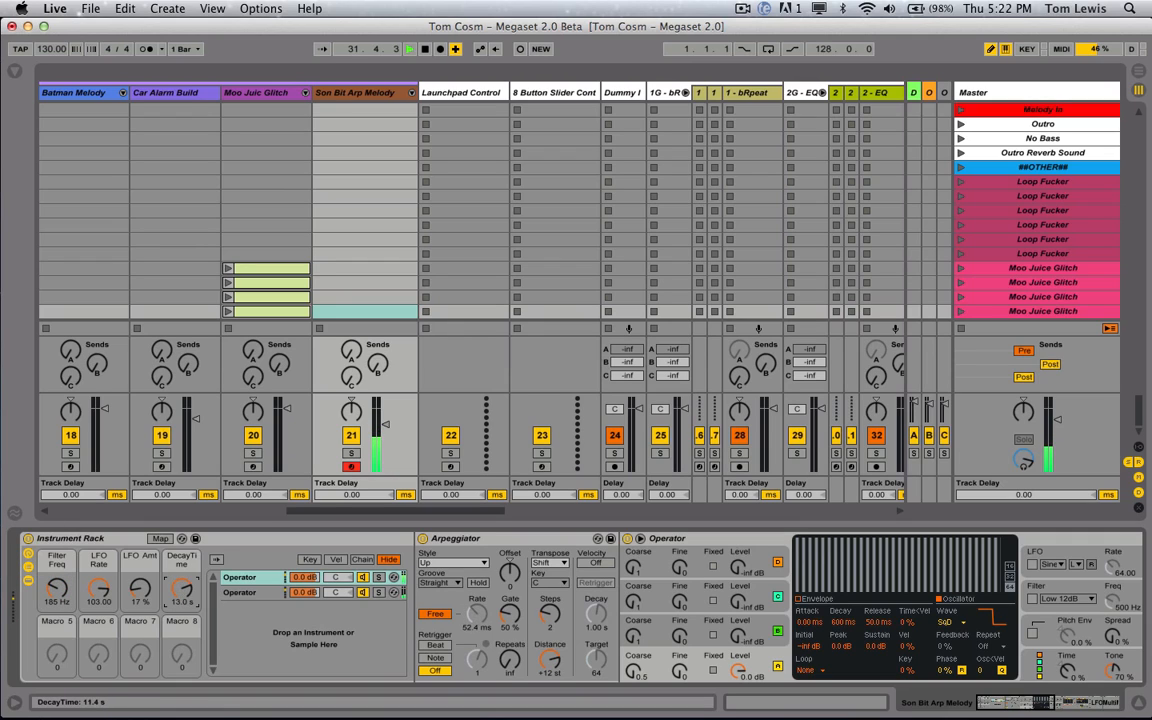
{"action": "mouse_move", "coordinate": [140, 585]}
{"action": "left_mouse_down"}
{"action": "mouse_move", "coordinate": [122, 527]}
{"action": "mouse_move", "coordinate": [140, 591]}
{"action": "left_mouse_up"}
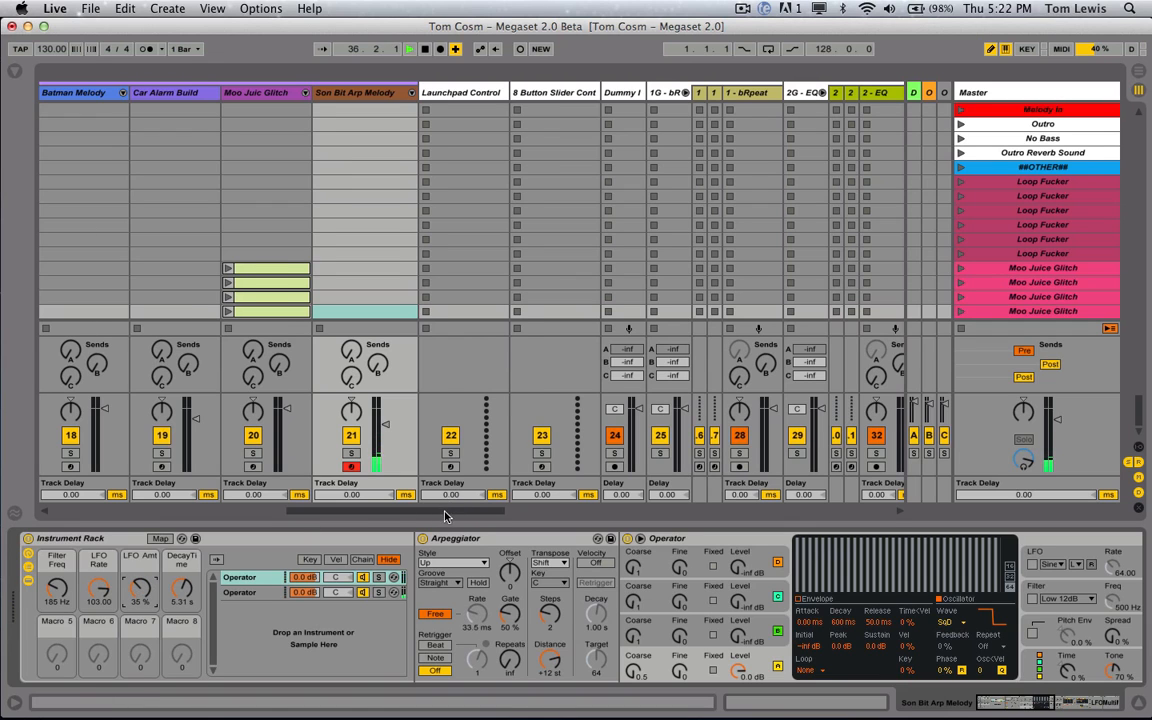
Examine the Launchpad Control track's Launchpad Midi Dummy ver2 device and the dummy effect tracks from 1 - bRpeat to 16 - Delay.
{"action": "left_click_drag", "start_coordinate": [445, 516], "coordinate": [476, 515]}
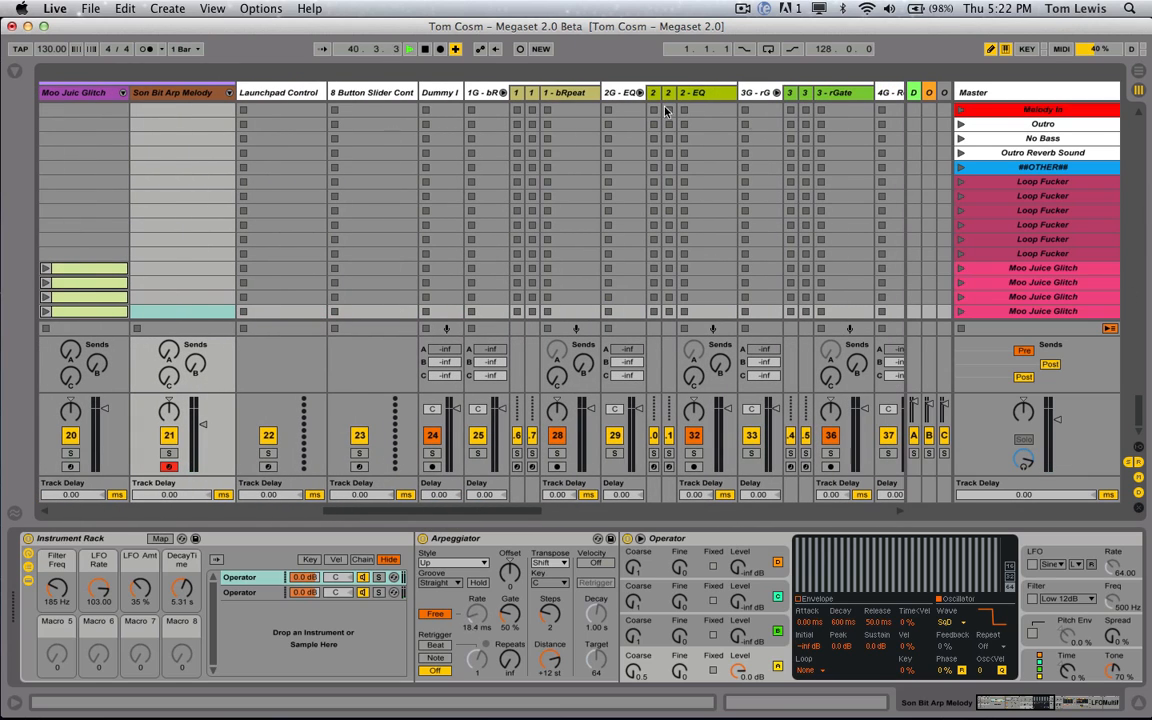
{"action": "left_click_drag", "start_coordinate": [1140, 418], "coordinate": [1142, 102]}
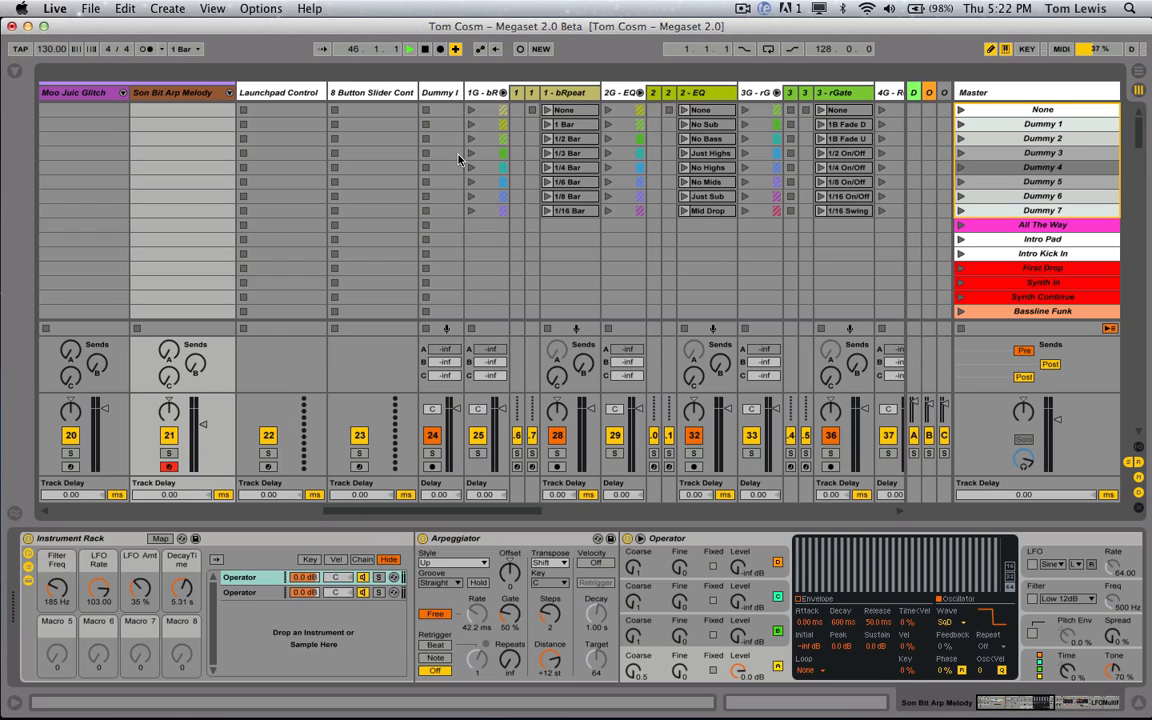
{"action": "left_click", "coordinate": [280, 93]}
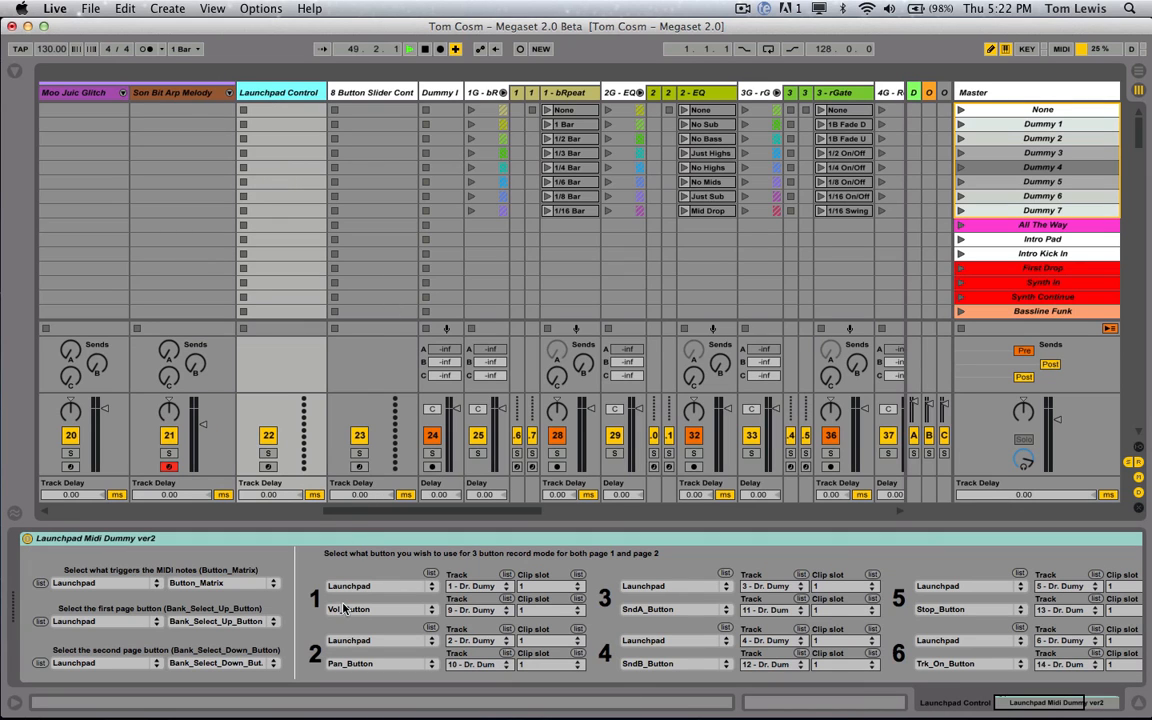
{"action": "left_click_drag", "start_coordinate": [1028, 703], "coordinate": [977, 704]}
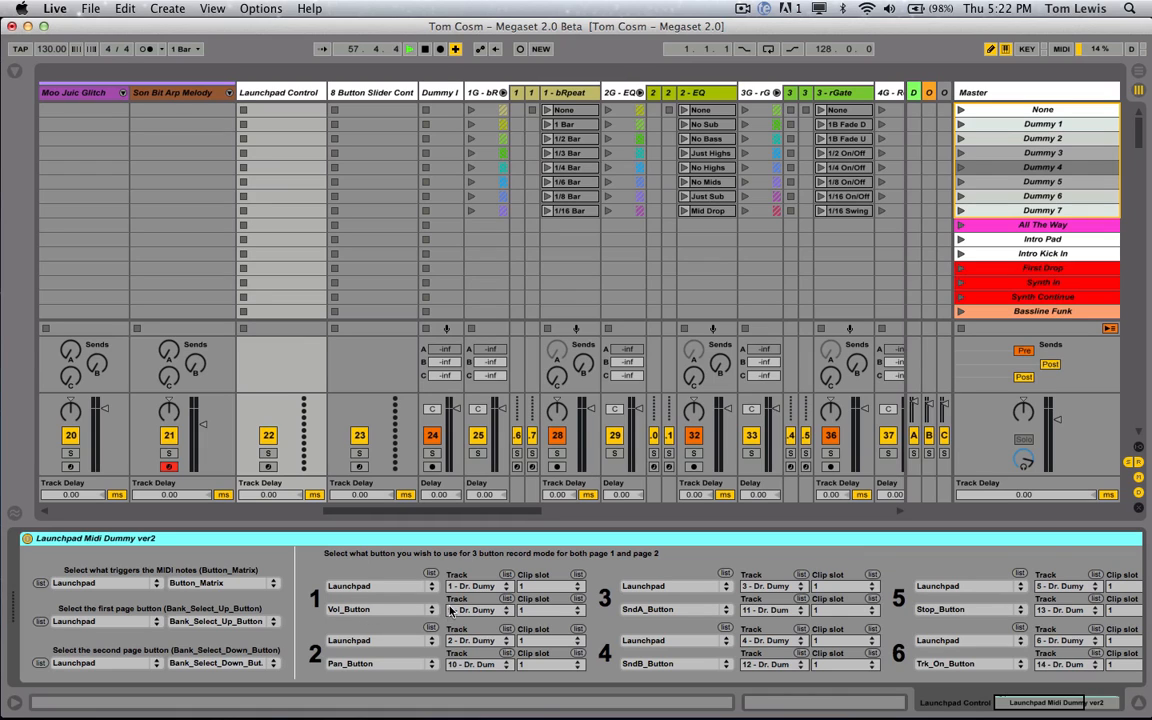
{"action": "left_click_drag", "start_coordinate": [450, 610], "coordinate": [546, 570]}
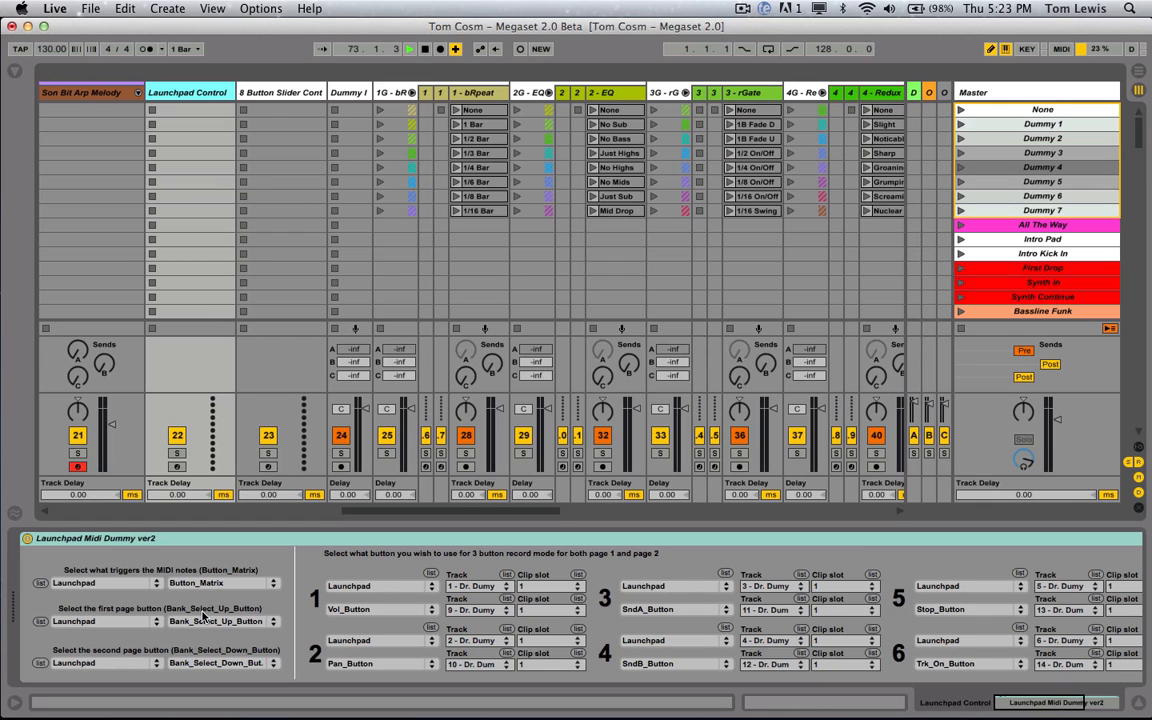
{"action": "scroll", "coordinate": [767, 500], "scroll_direction": "right", "scroll_amount": 15}
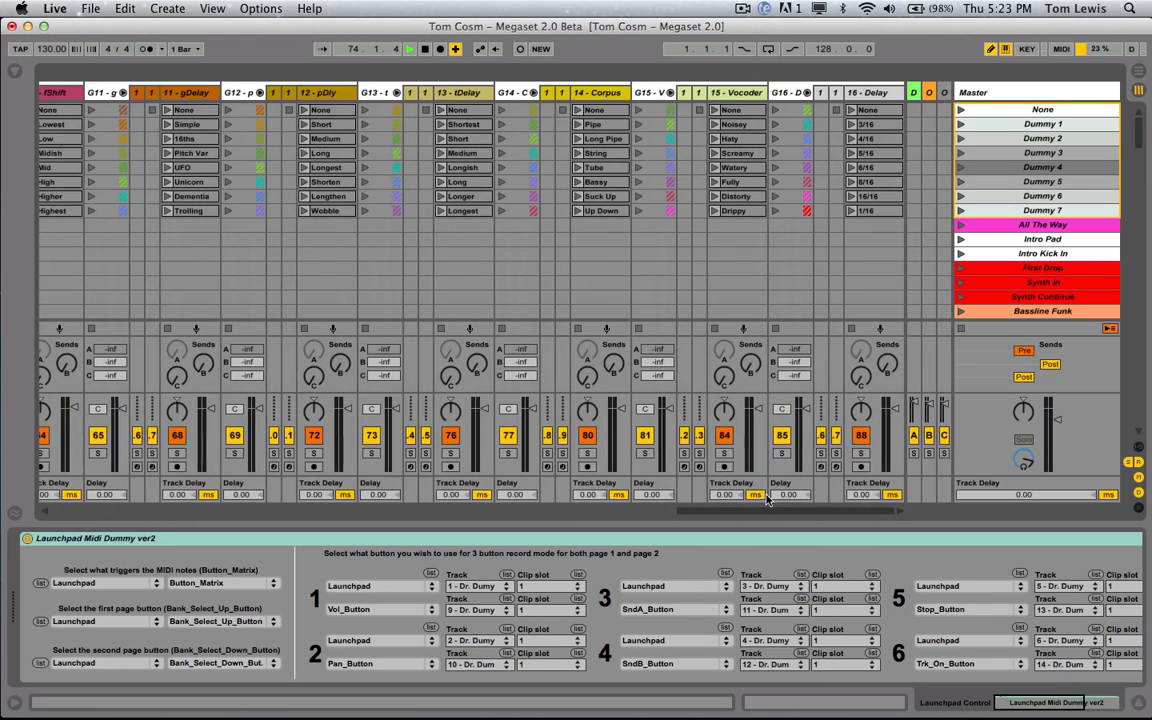
{"action": "left_click_drag", "start_coordinate": [728, 511], "coordinate": [332, 538]}
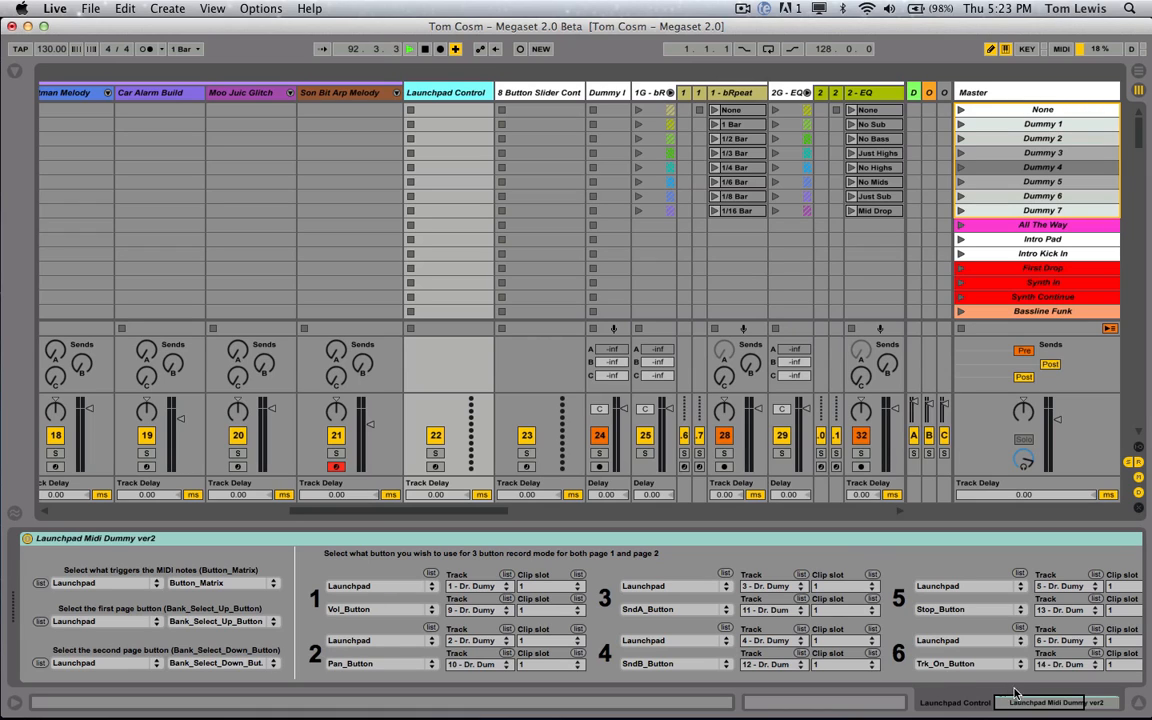
Inspect the control choices for button 1 in Launchpad Midi Dummy ver2, keep Vol_Button, and view the assignments up to button 8.
{"action": "left_click_drag", "start_coordinate": [1016, 703], "coordinate": [1040, 706]}
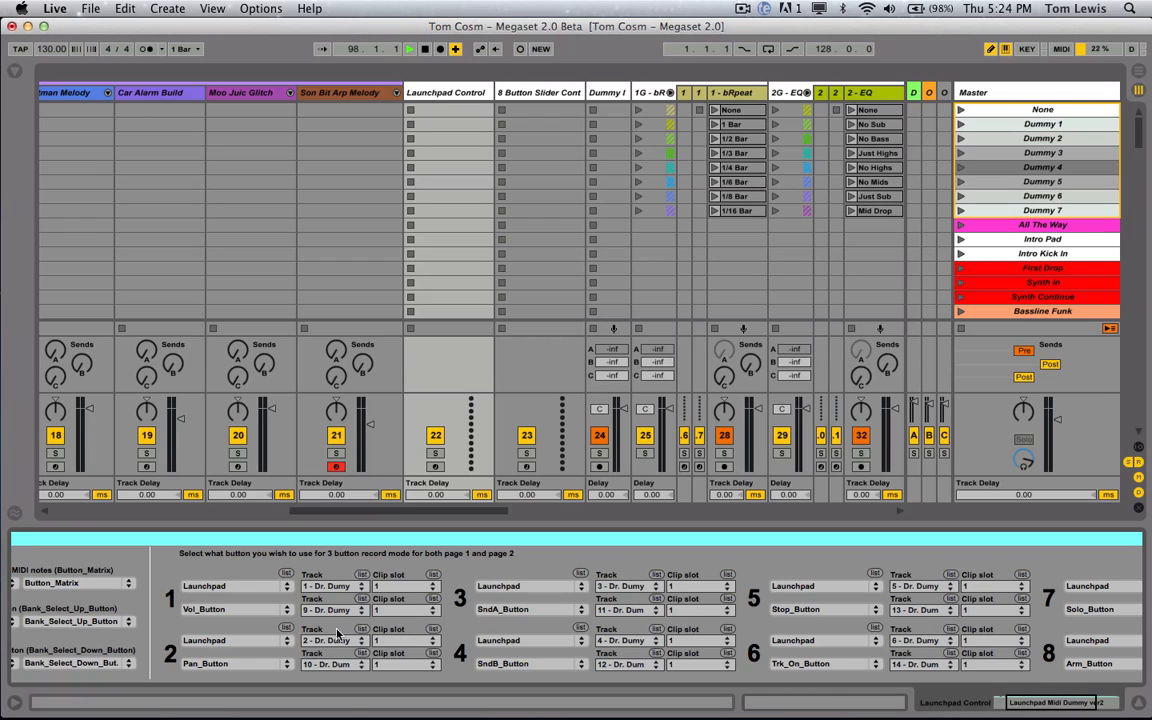
{"action": "left_click", "coordinate": [247, 614]}
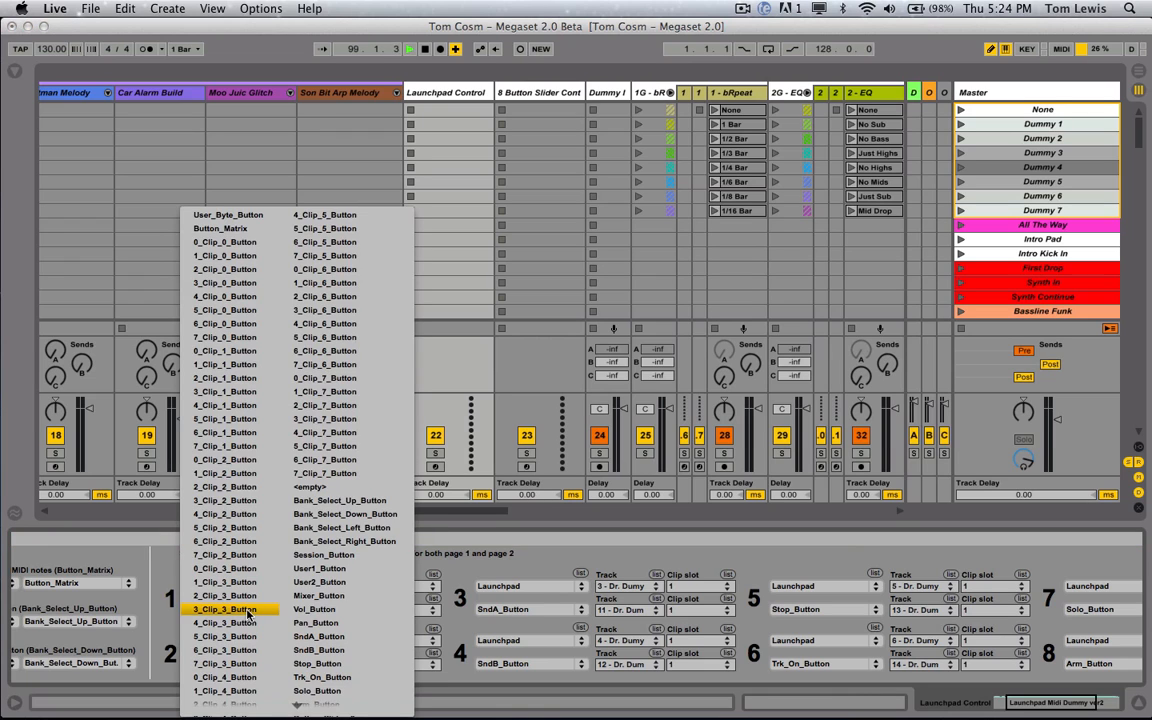
{"action": "scroll", "coordinate": [375, 601], "scroll_direction": "down", "scroll_amount": 3}
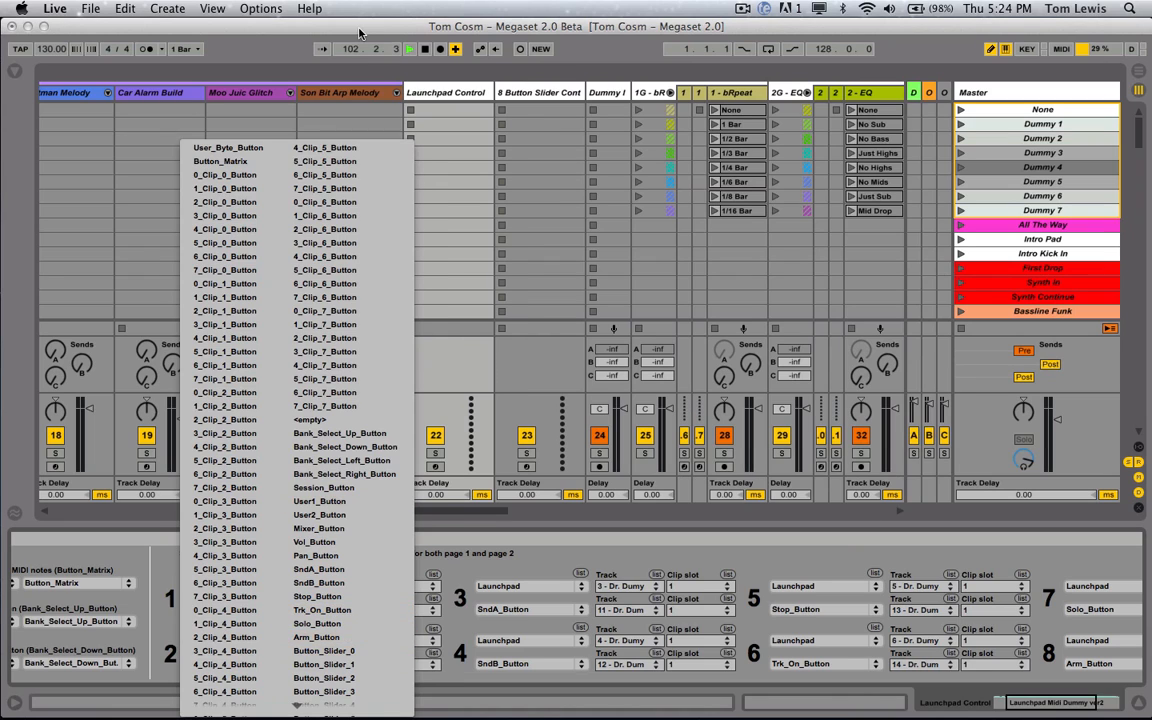
{"action": "left_click", "coordinate": [326, 31]}
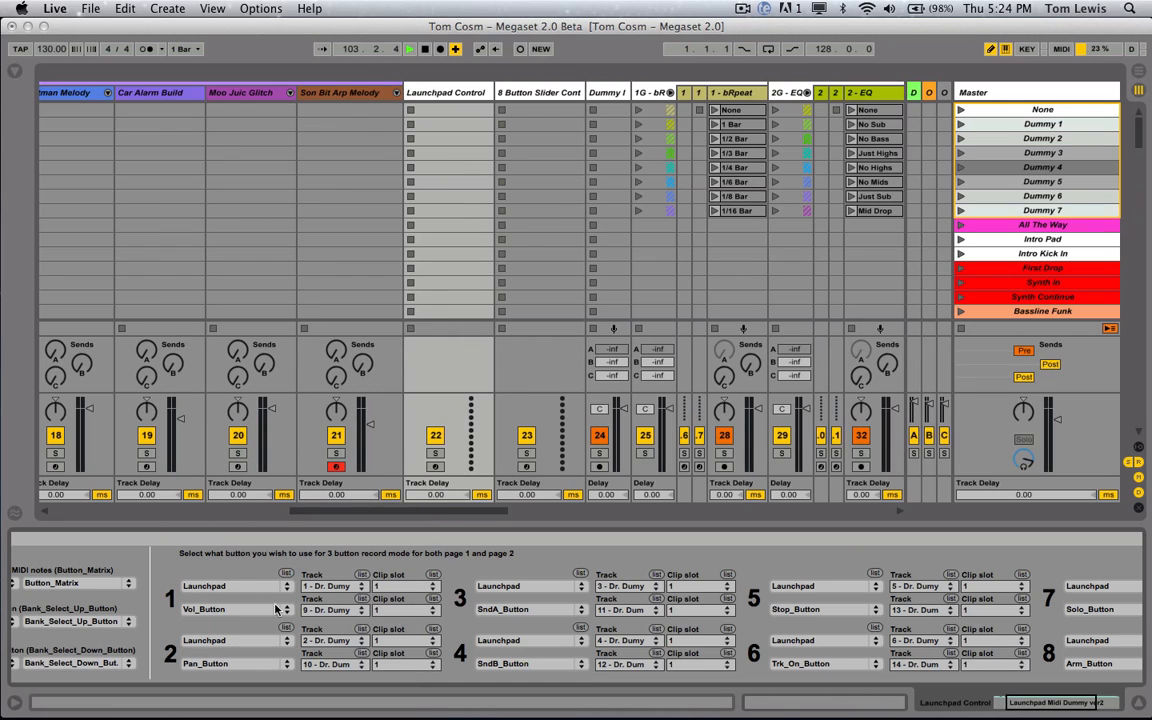
{"action": "left_click_drag", "start_coordinate": [1100, 706], "coordinate": [1040, 707]}
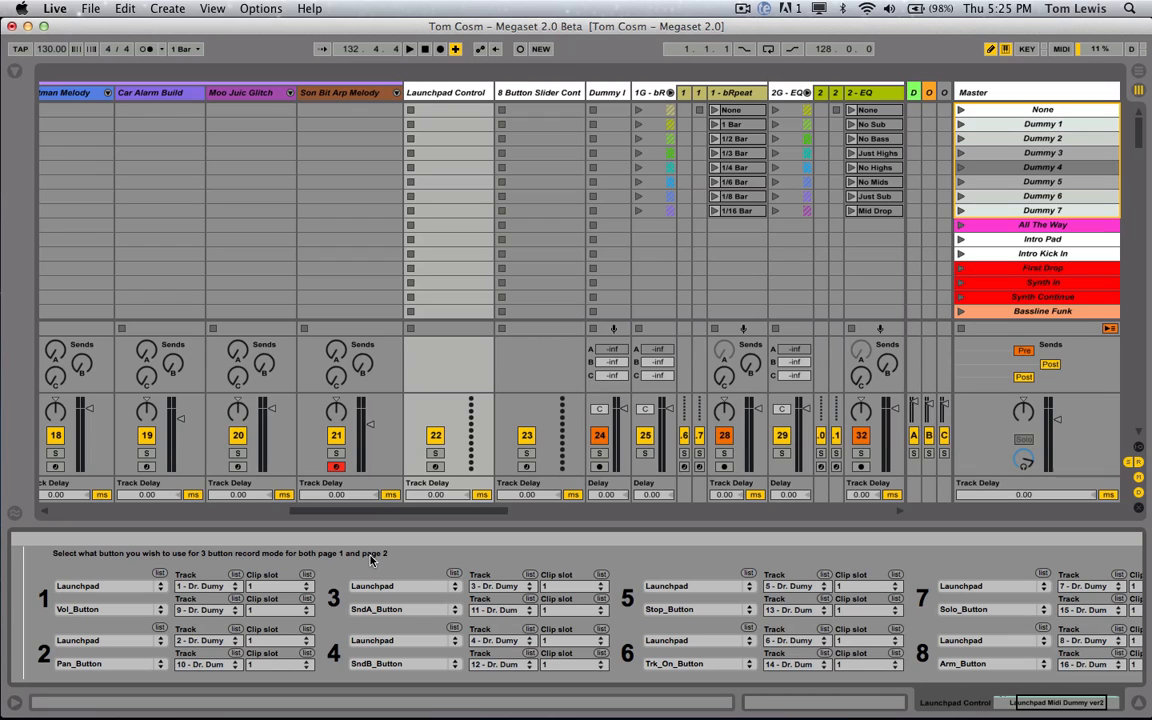
Inspect the 1G - bReapt group and its Trigger track's device, then go back to the Launchpad Control device.
{"action": "left_click_drag", "start_coordinate": [442, 512], "coordinate": [490, 519]}
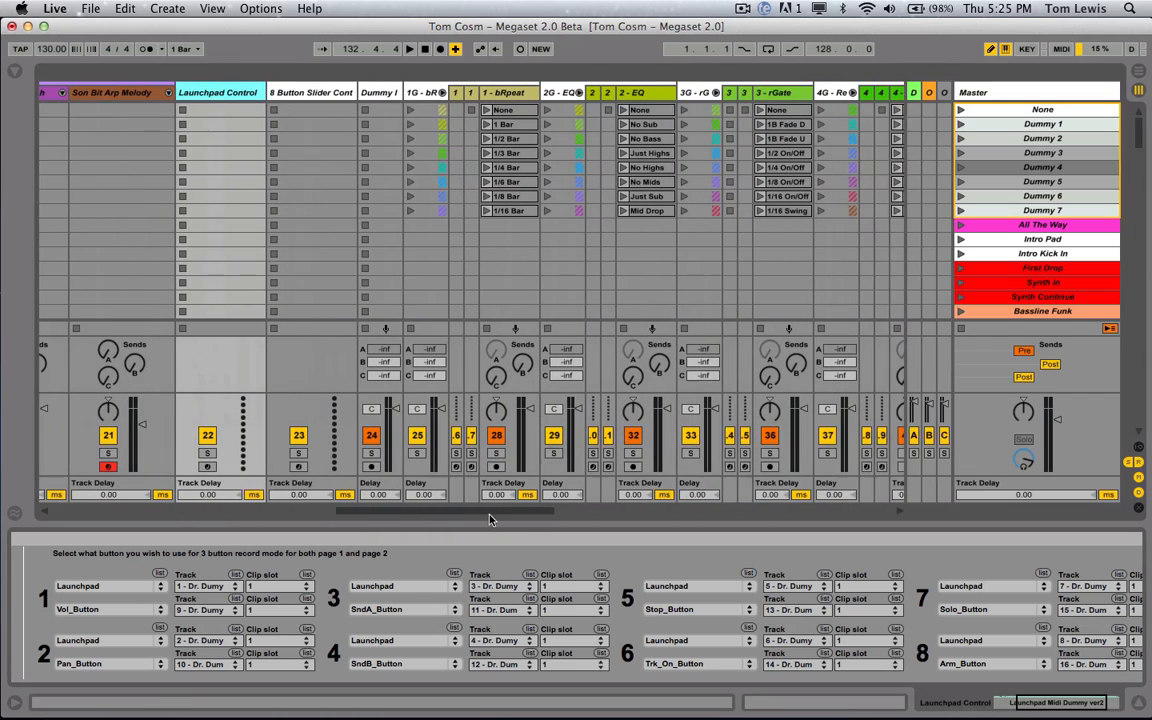
{"action": "left_click", "coordinate": [421, 93]}
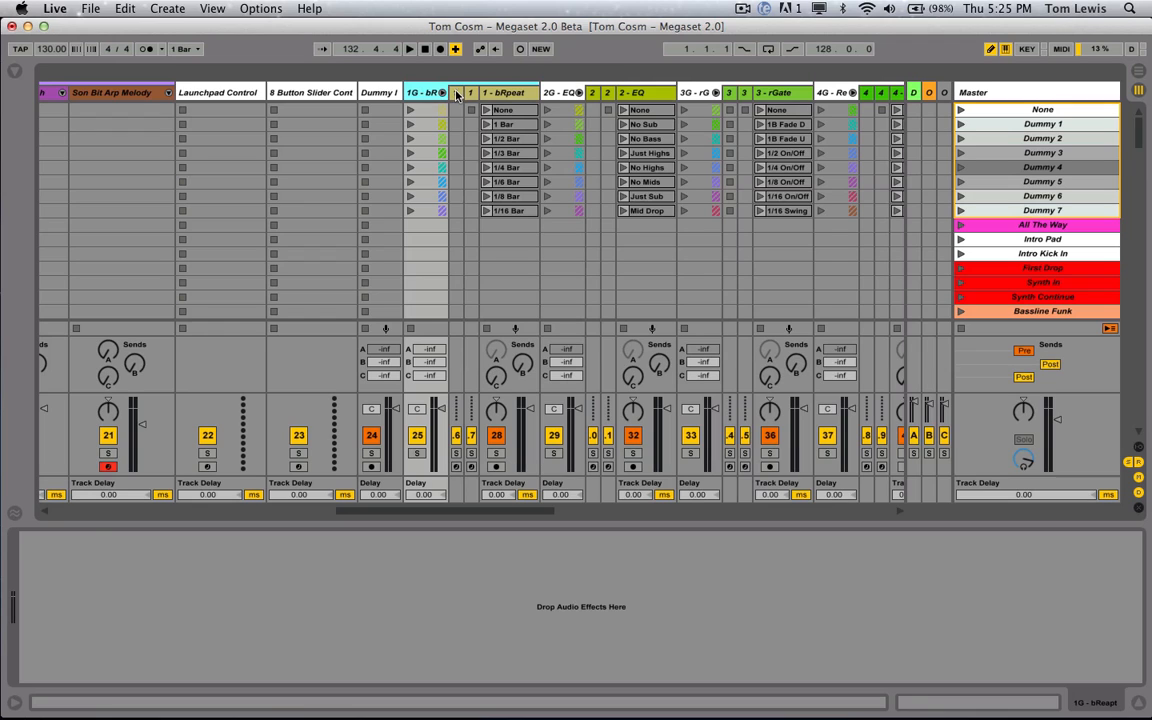
{"action": "left_click", "coordinate": [456, 93]}
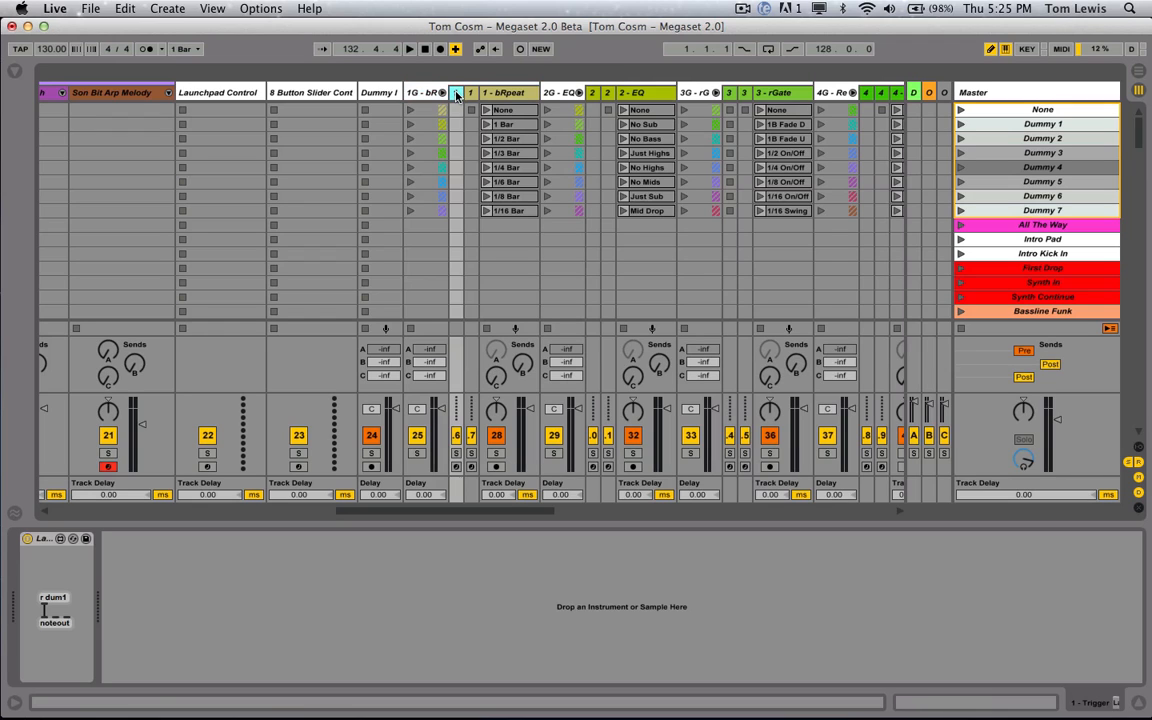
{"action": "left_click", "coordinate": [47, 541]}
{"action": "scroll", "coordinate": [372, 517], "scroll_direction": "left", "scroll_amount": 1}
{"action": "left_click", "coordinate": [243, 93]}
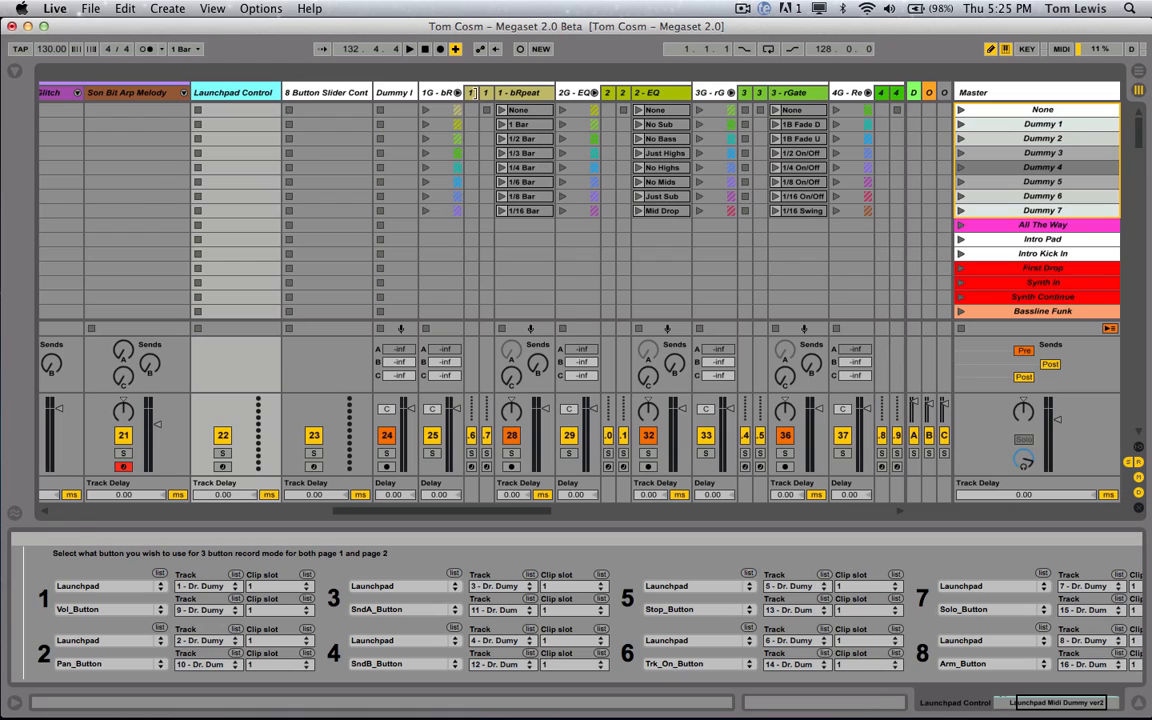
Compare the devices on the first Trigger track with those on the neighbouring 1 - Dr. Dumy track.
{"action": "left_click", "coordinate": [473, 93]}
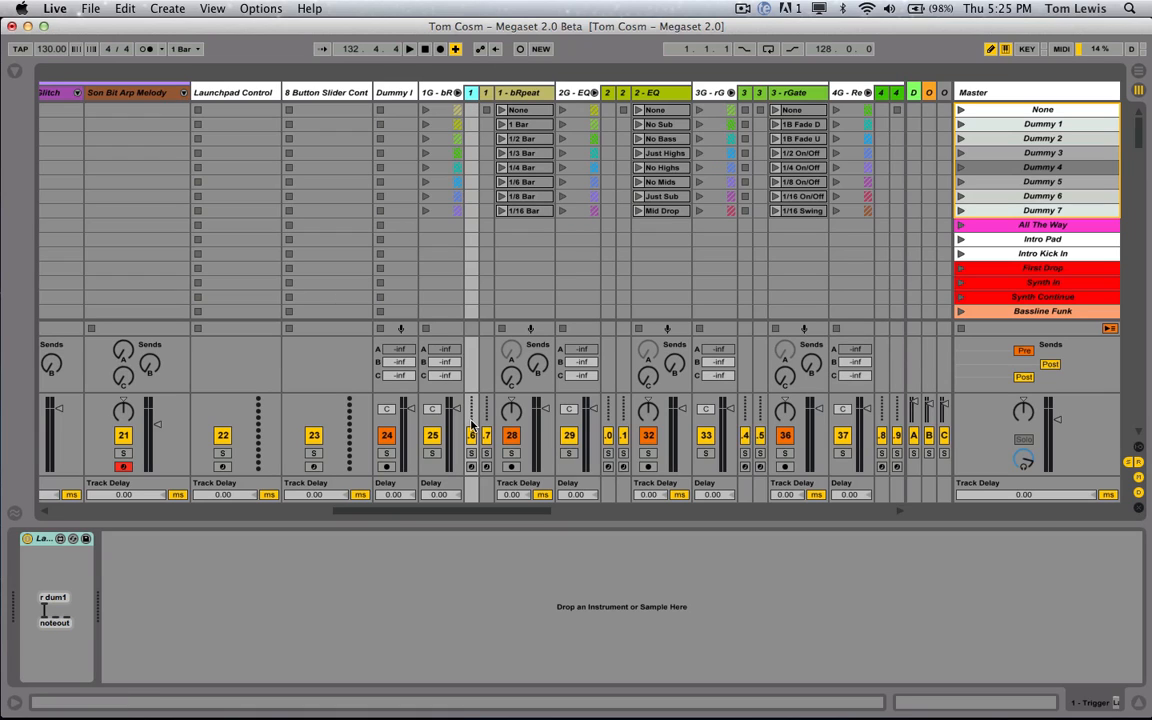
{"action": "left_click", "coordinate": [487, 93]}
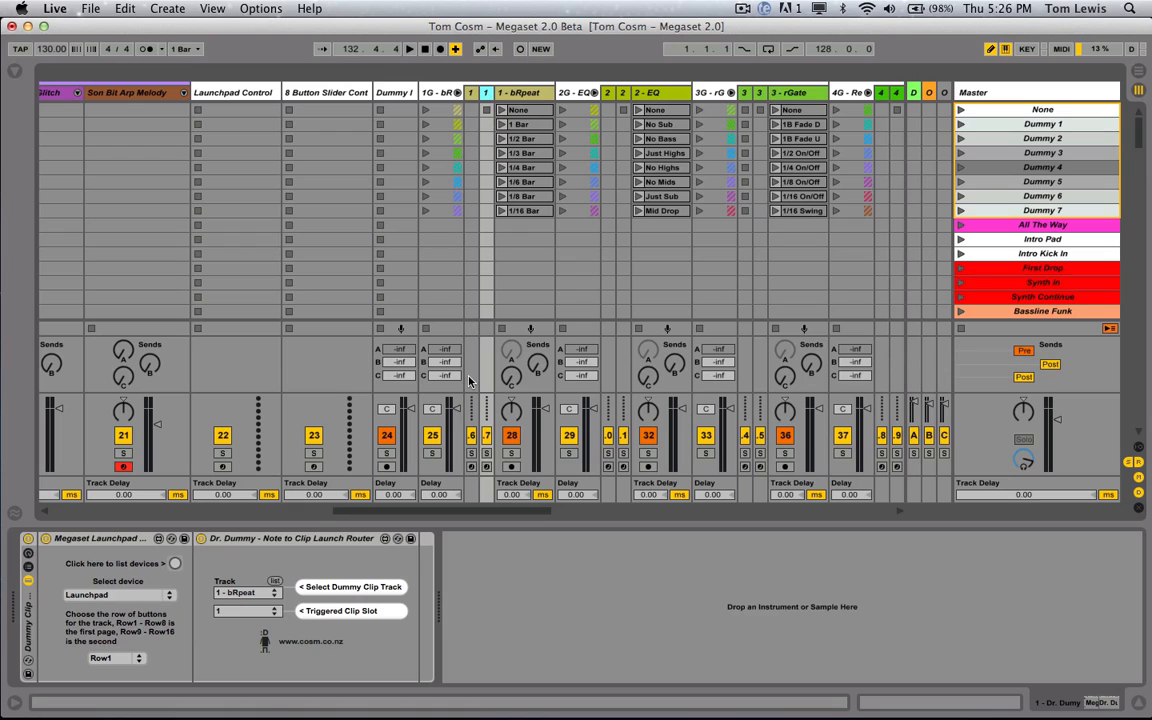
{"action": "left_click", "coordinate": [470, 93]}
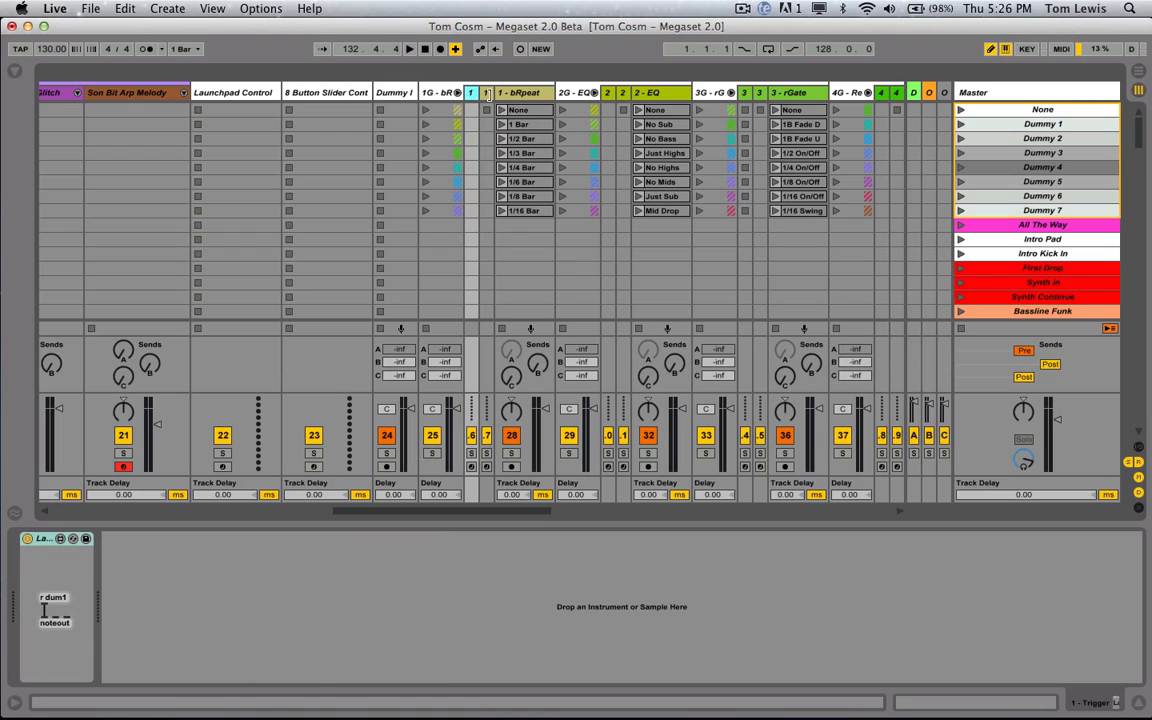
{"action": "left_click", "coordinate": [487, 93]}
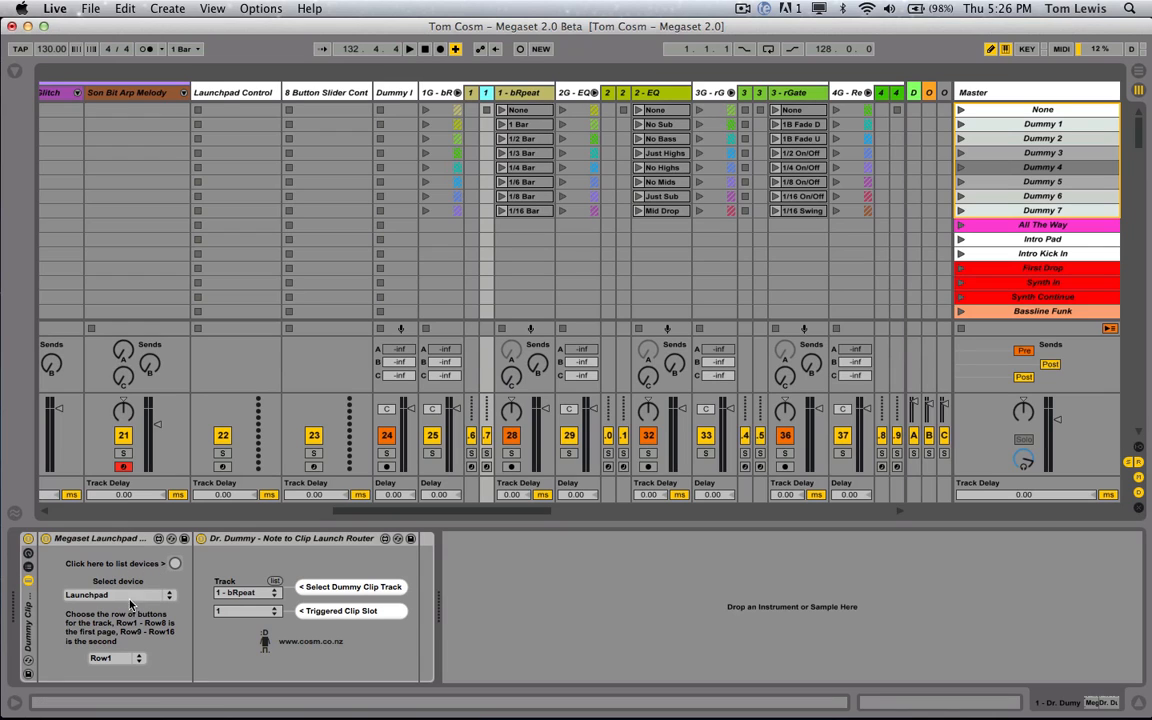
Check the button row and dummy clip track choices on the 1 - Dr. Dumy track, keeping Row1 and 1 - bRpeat.
{"action": "left_click", "coordinate": [117, 658]}
{"action": "left_click", "coordinate": [105, 400]}
{"action": "left_click", "coordinate": [257, 540]}
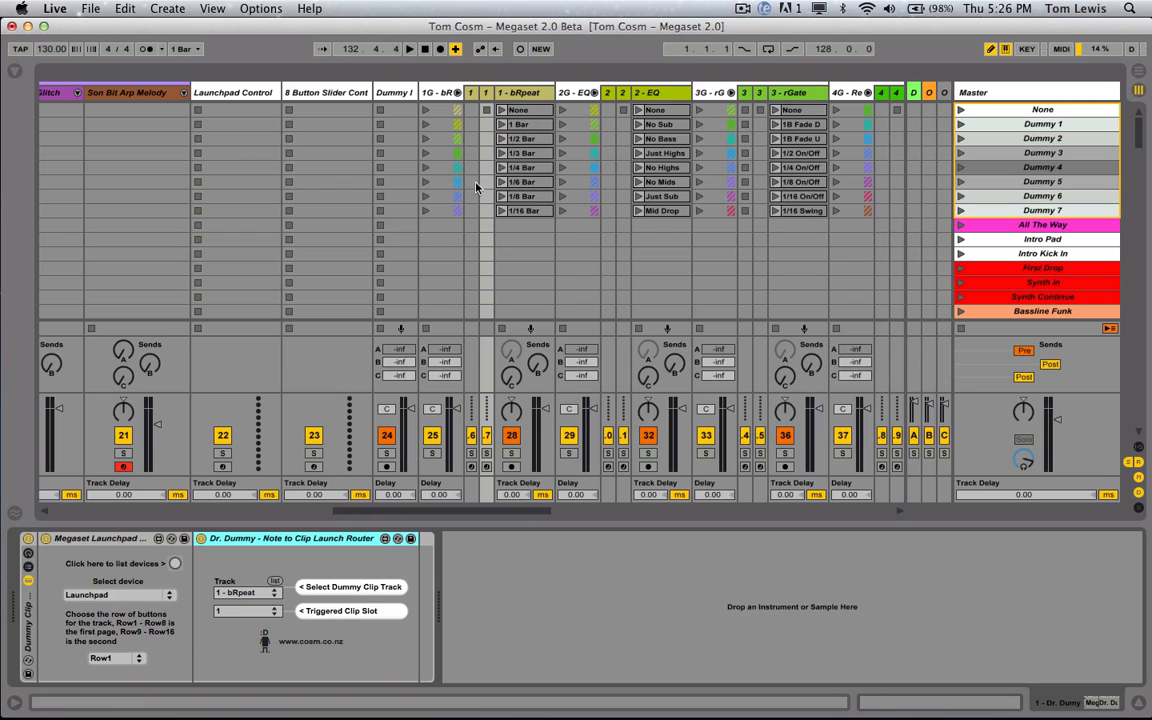
{"action": "left_click", "coordinate": [497, 95]}
{"action": "left_click", "coordinate": [485, 92]}
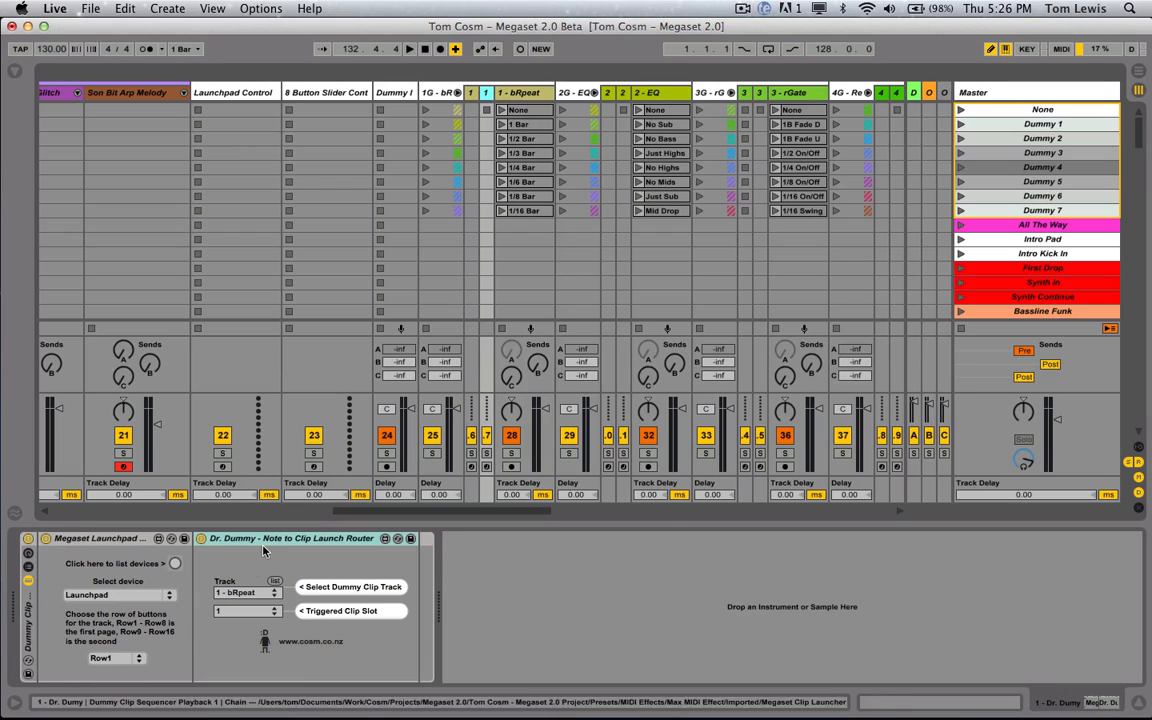
{"action": "left_click", "coordinate": [245, 592]}
{"action": "left_click", "coordinate": [263, 612]}
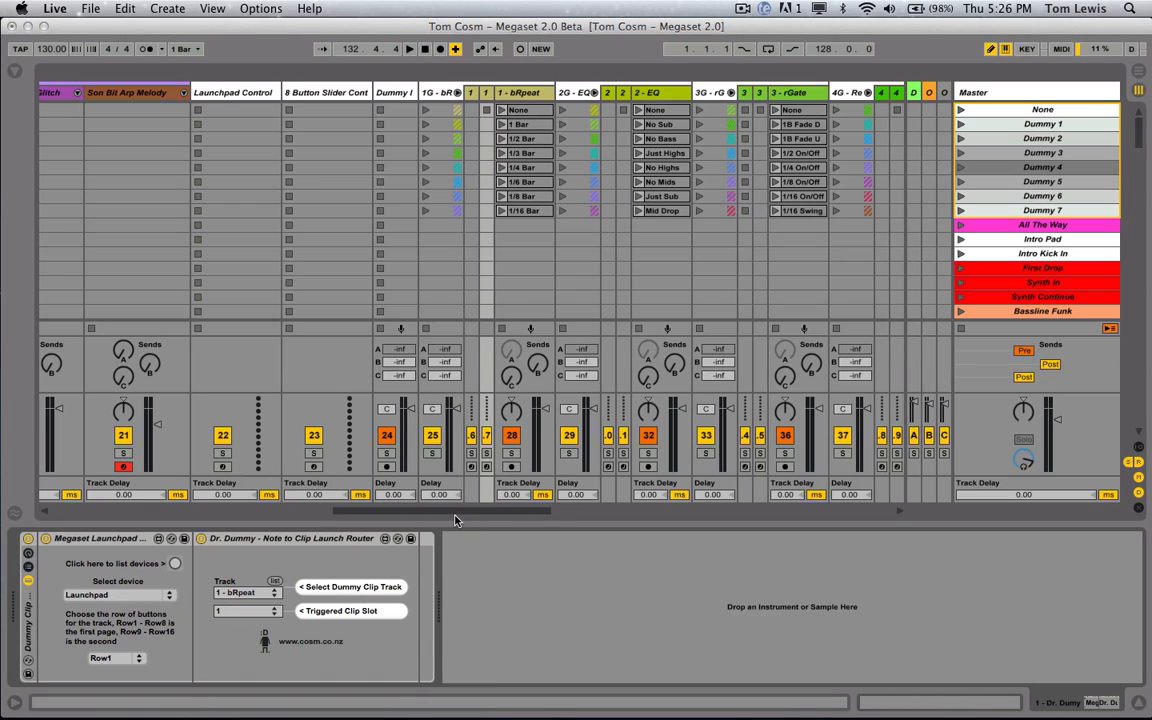
Review the devices of Launchpad Control, 1 - bRpeat, its Trigger track and 1 - Dr. Dumy in turn.
{"action": "scroll", "coordinate": [455, 520], "scroll_direction": "left", "scroll_amount": 3}
{"action": "scroll", "coordinate": [455, 520], "scroll_direction": "right", "scroll_amount": 4}
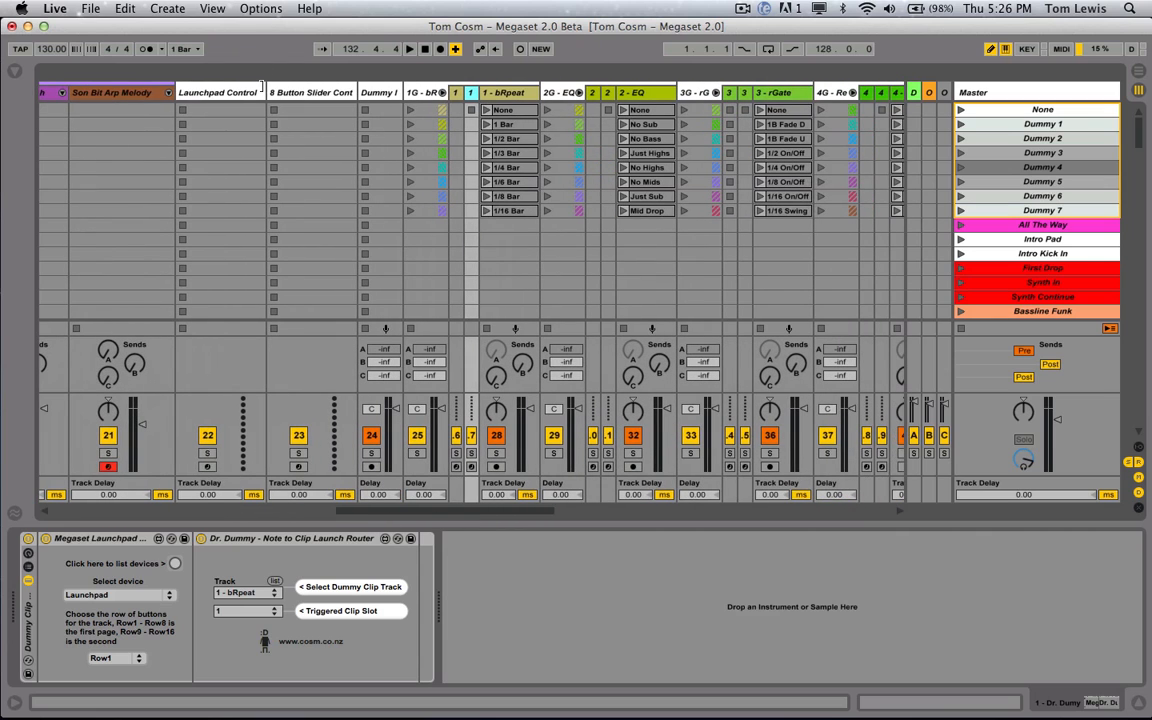
{"action": "left_click", "coordinate": [246, 95]}
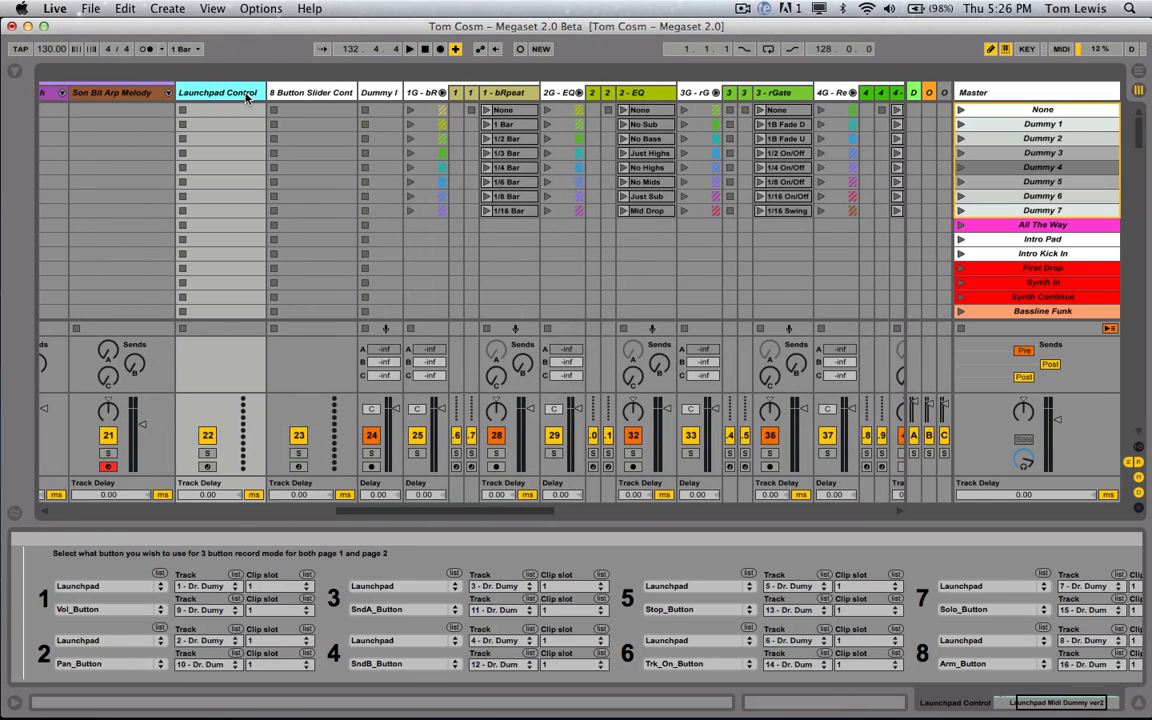
{"action": "left_click", "coordinate": [508, 94]}
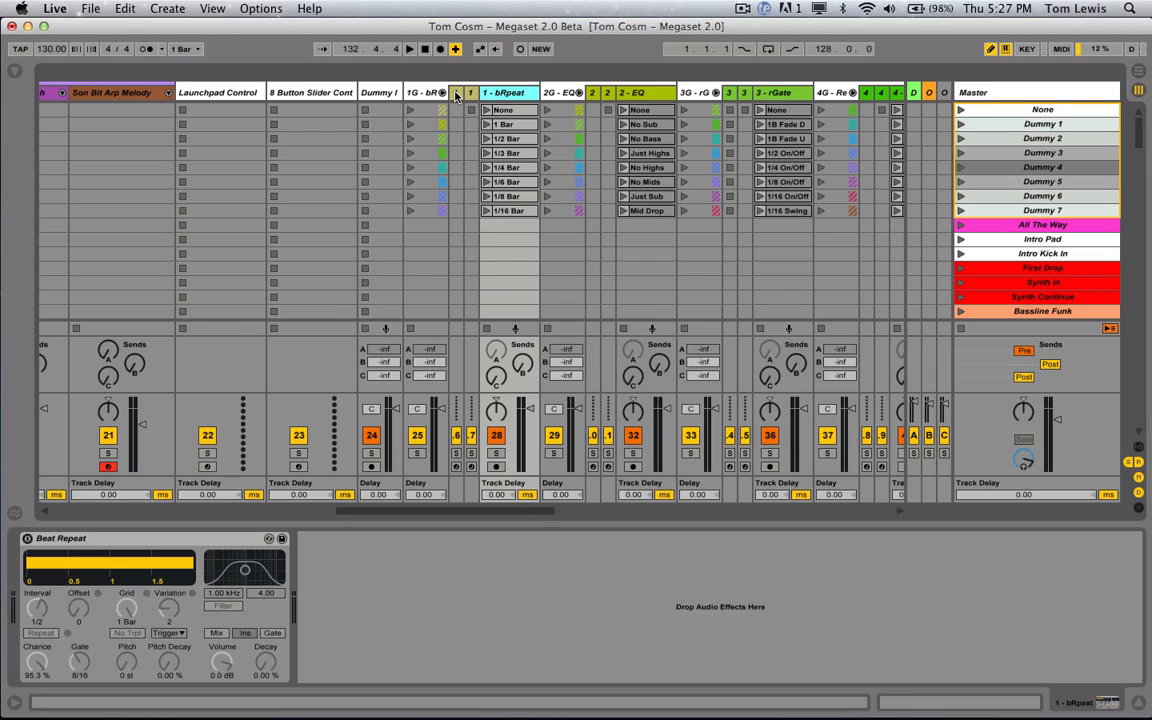
{"action": "left_click", "coordinate": [456, 95]}
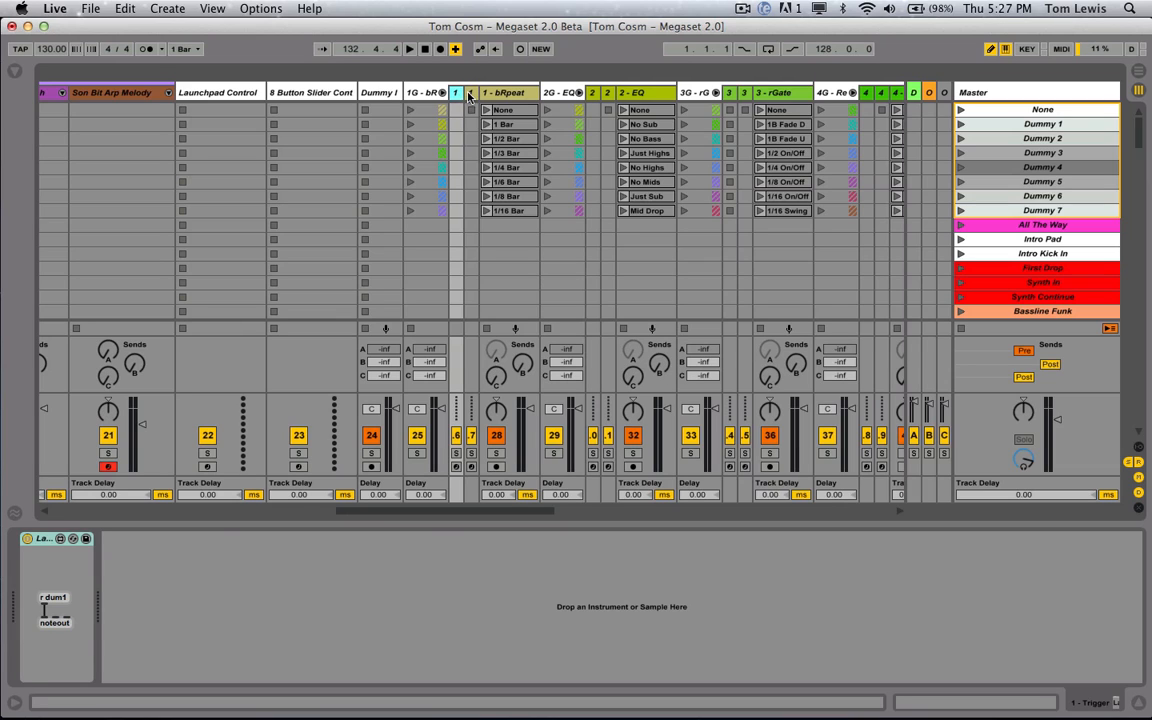
{"action": "left_click", "coordinate": [470, 93]}
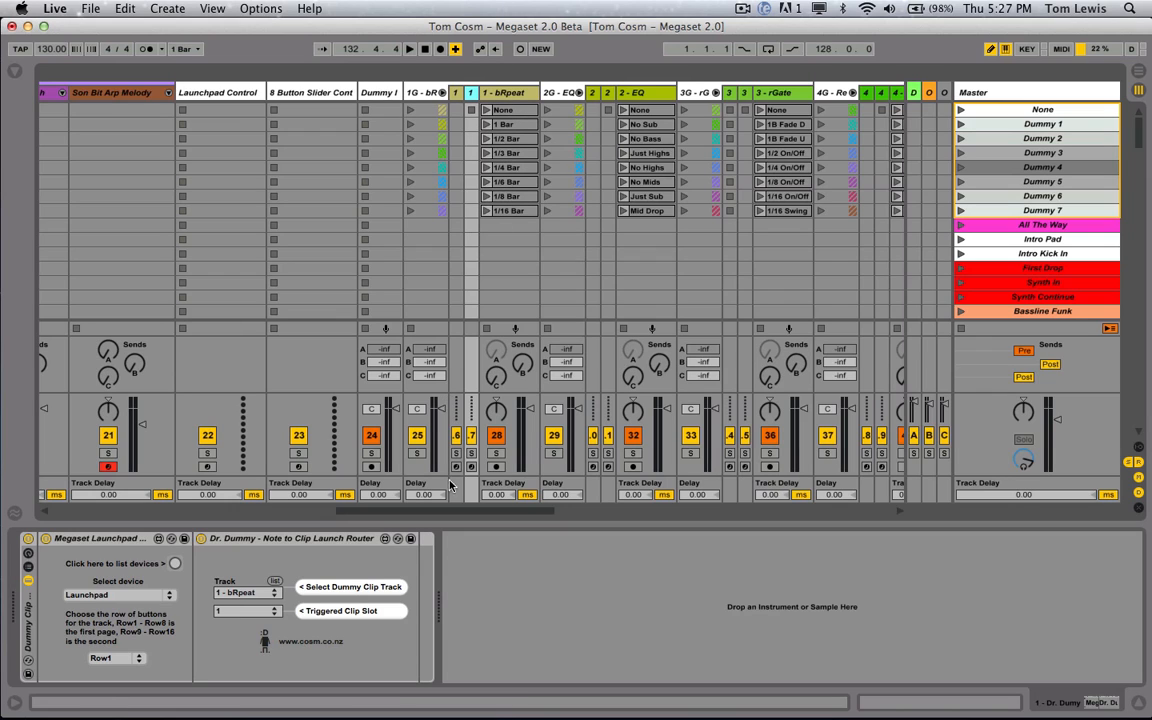
{"action": "left_click_drag", "start_coordinate": [432, 511], "coordinate": [457, 515]}
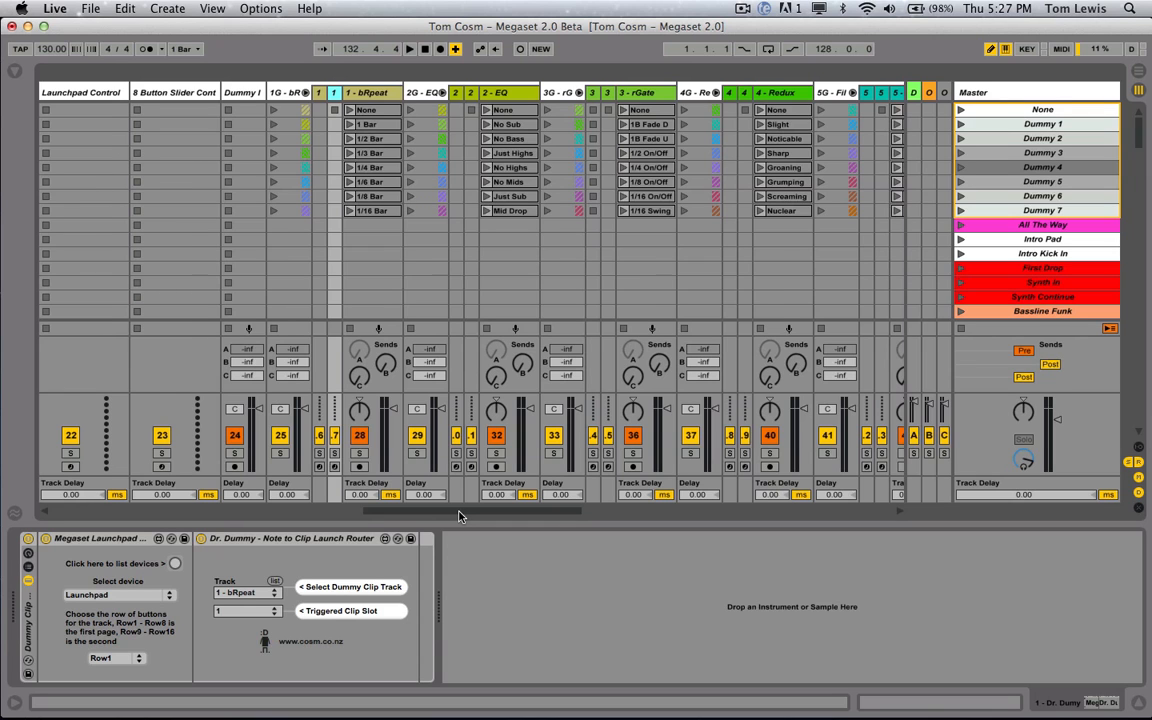
Review the devices on the 1G - bReapt, 14 - Corpus, 15 - Vocoder, 16 - Delay and 13 - tDelay tracks.
{"action": "mouse_move", "coordinate": [459, 516]}
{"action": "left_mouse_down"}
{"action": "mouse_move", "coordinate": [474, 510]}
{"action": "mouse_move", "coordinate": [462, 510]}
{"action": "left_mouse_up"}
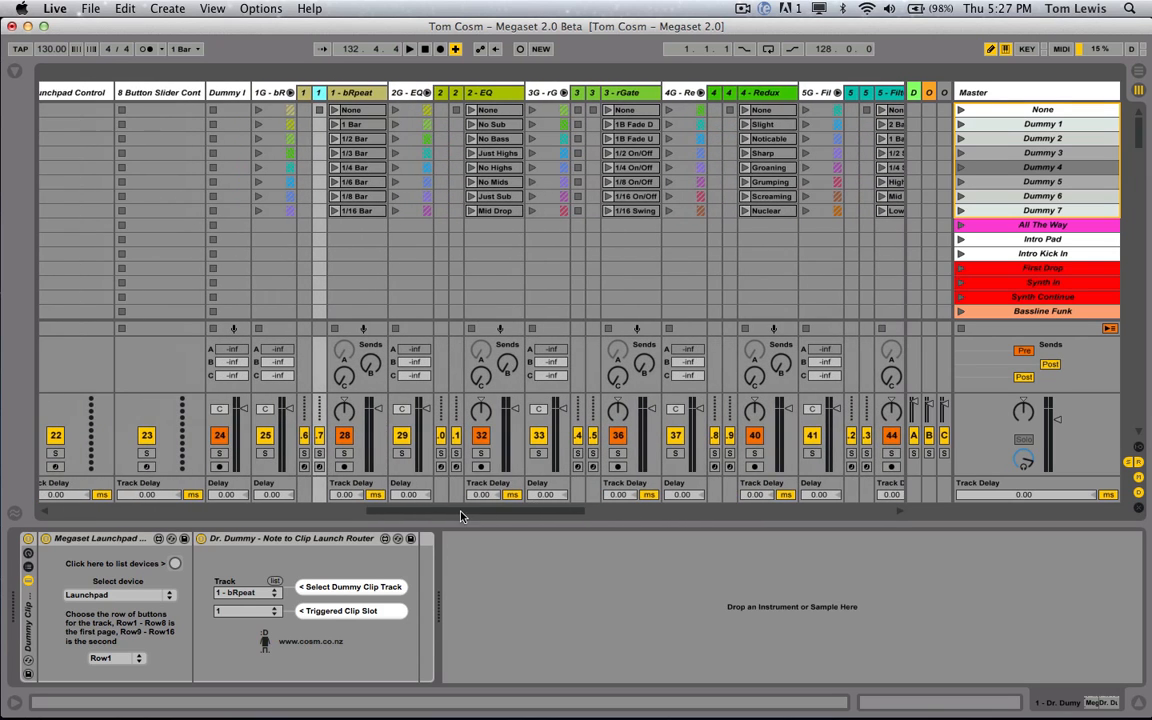
{"action": "left_click", "coordinate": [231, 93]}
{"action": "left_click", "coordinate": [272, 92]}
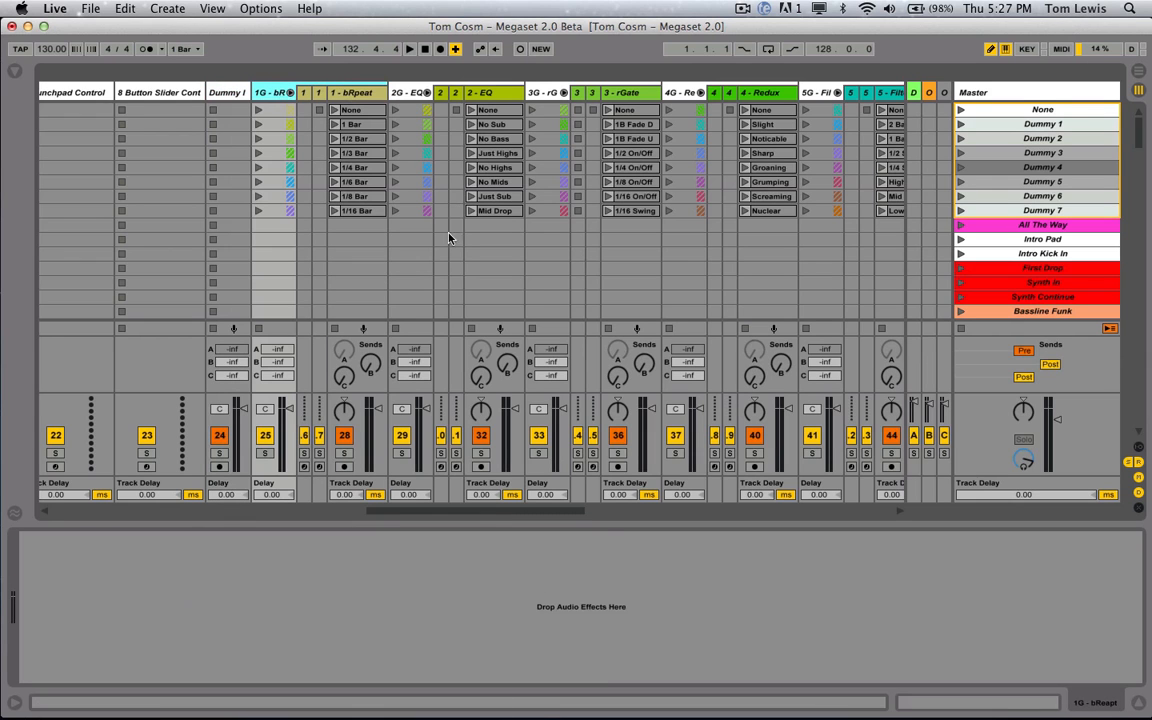
{"action": "left_click_drag", "start_coordinate": [488, 506], "coordinate": [795, 408]}
{"action": "left_click", "coordinate": [585, 92]}
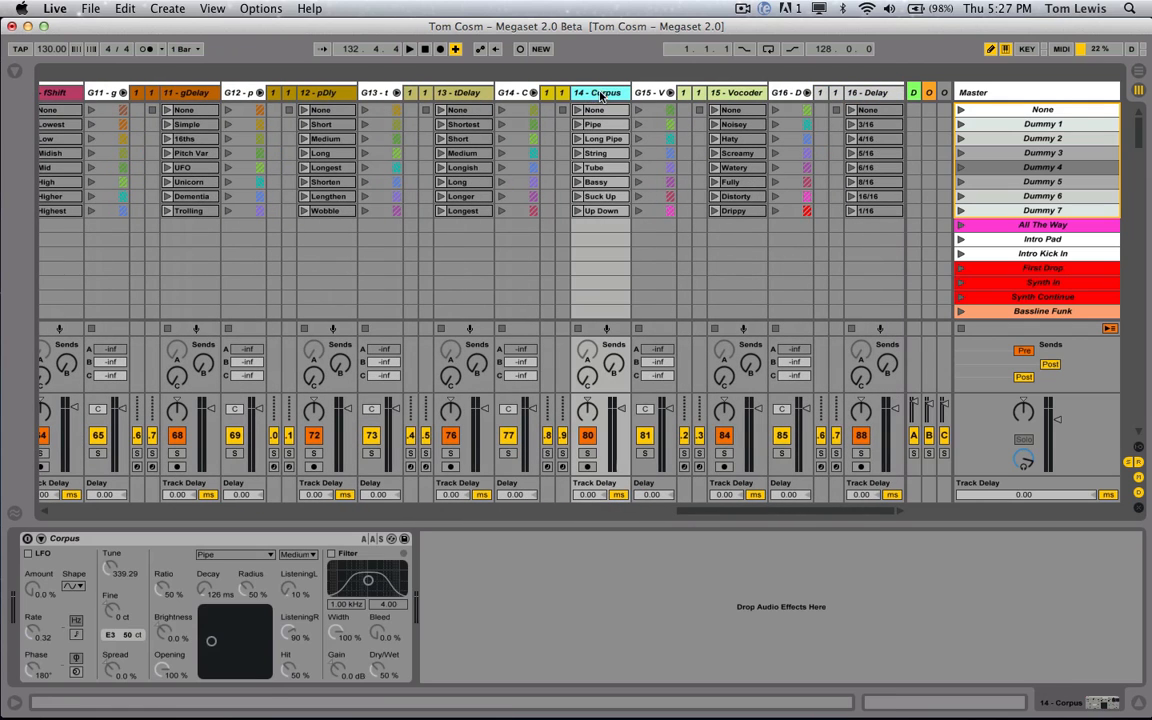
{"action": "left_click", "coordinate": [752, 93]}
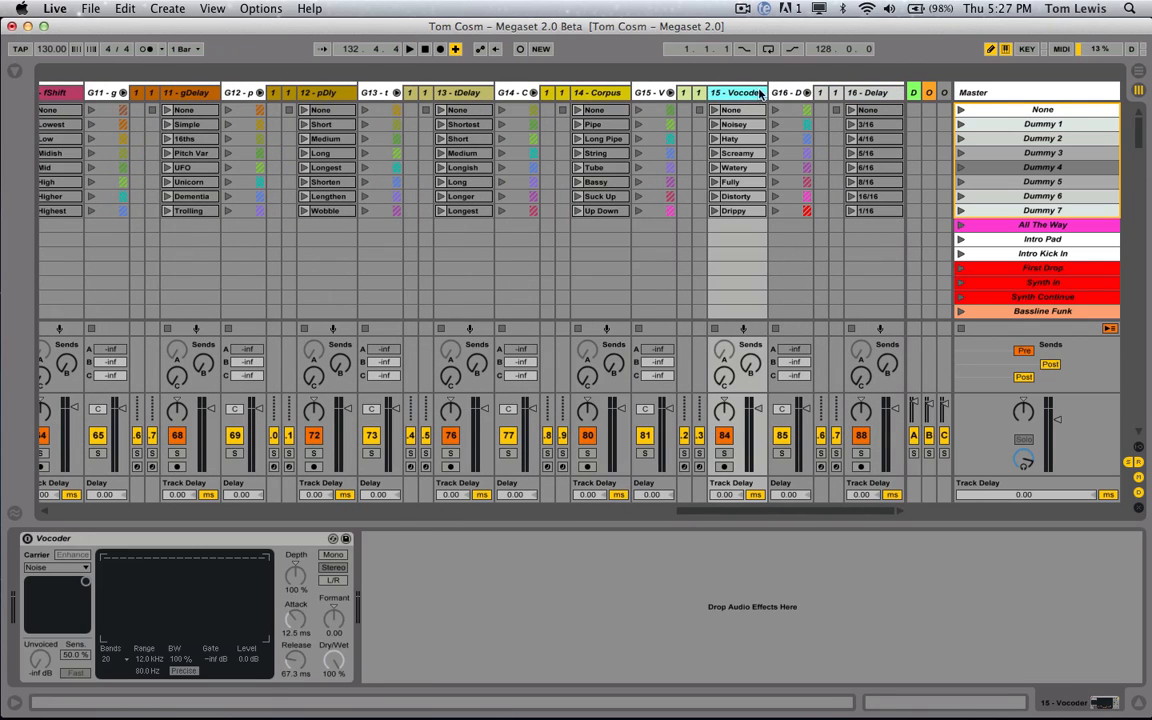
{"action": "left_click", "coordinate": [858, 93]}
{"action": "left_click", "coordinate": [450, 92]}
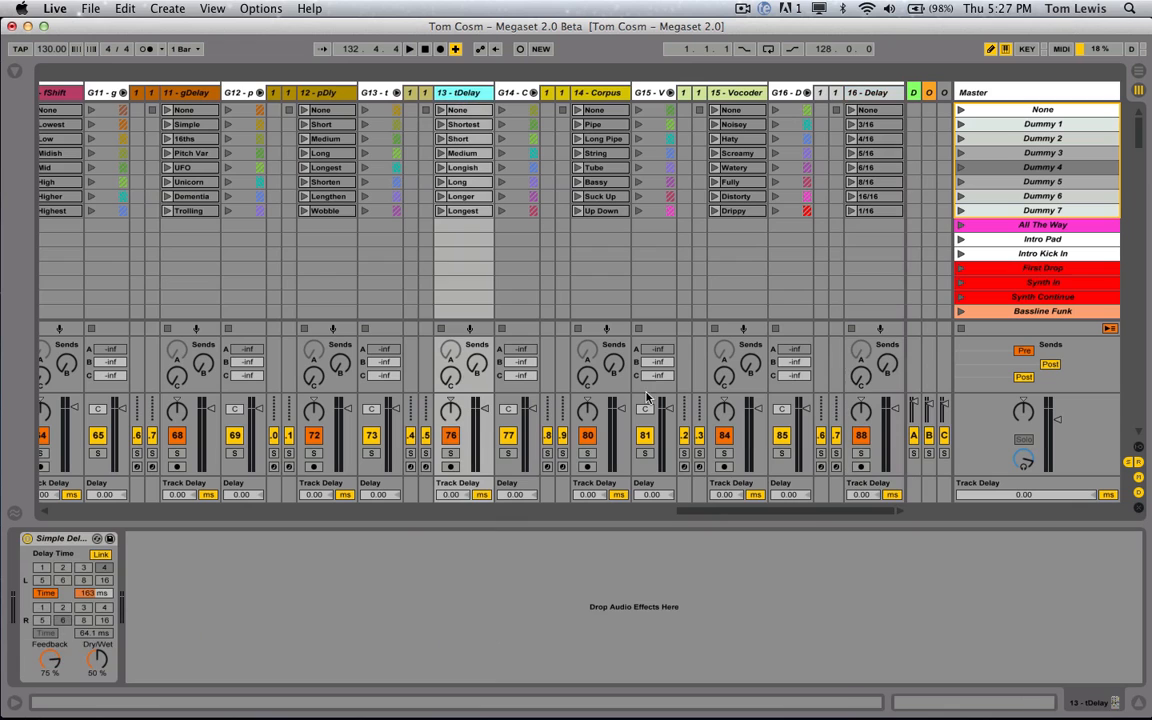
Inspect the 8 Button Slider Control device's first-row min and max fields and its computer key assignments.
{"action": "left_click_drag", "start_coordinate": [710, 516], "coordinate": [407, 503]}
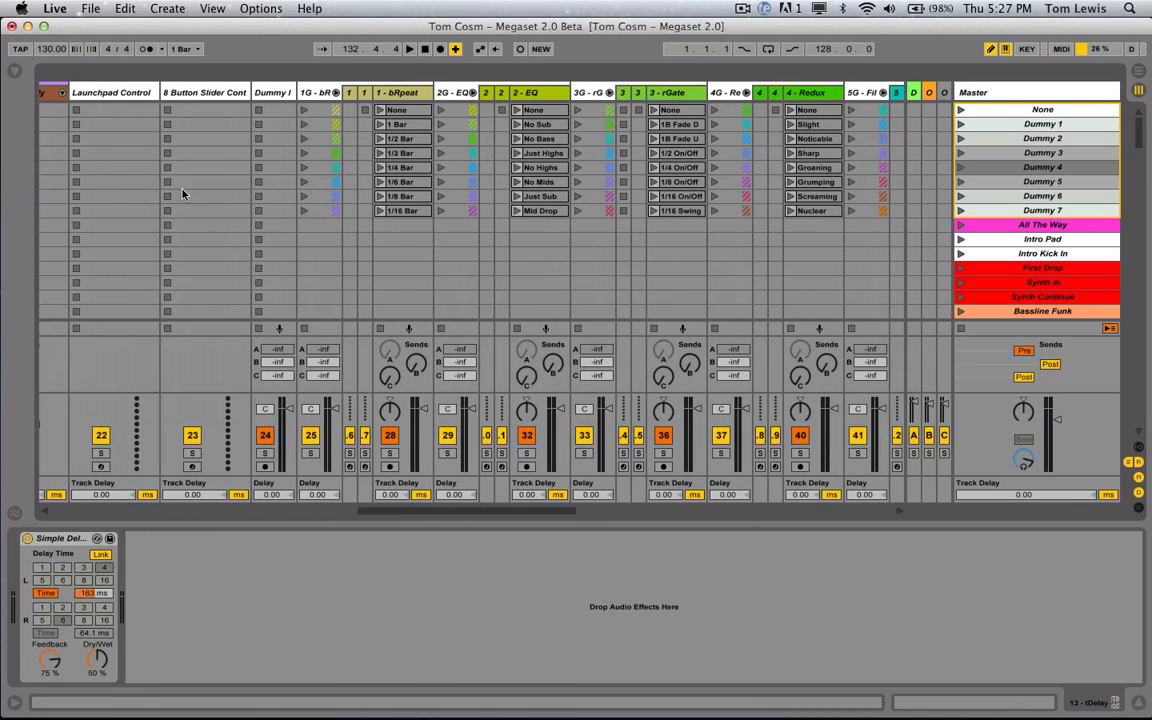
{"action": "left_click", "coordinate": [199, 92]}
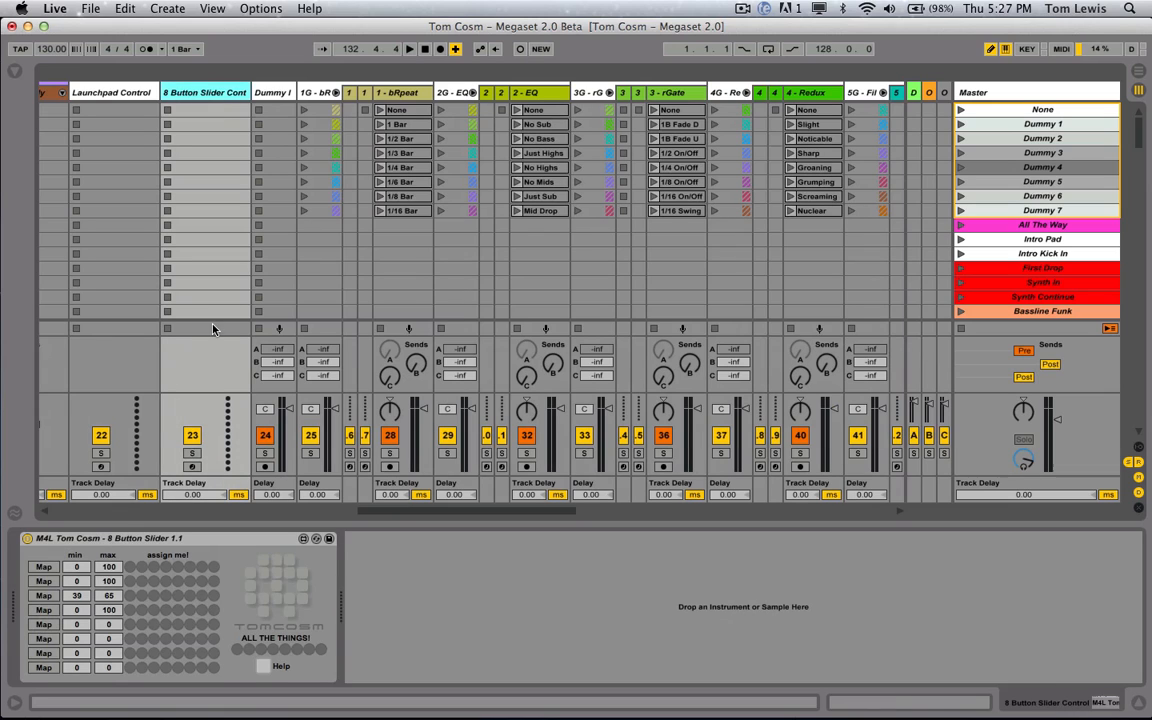
{"action": "left_click", "coordinate": [210, 541]}
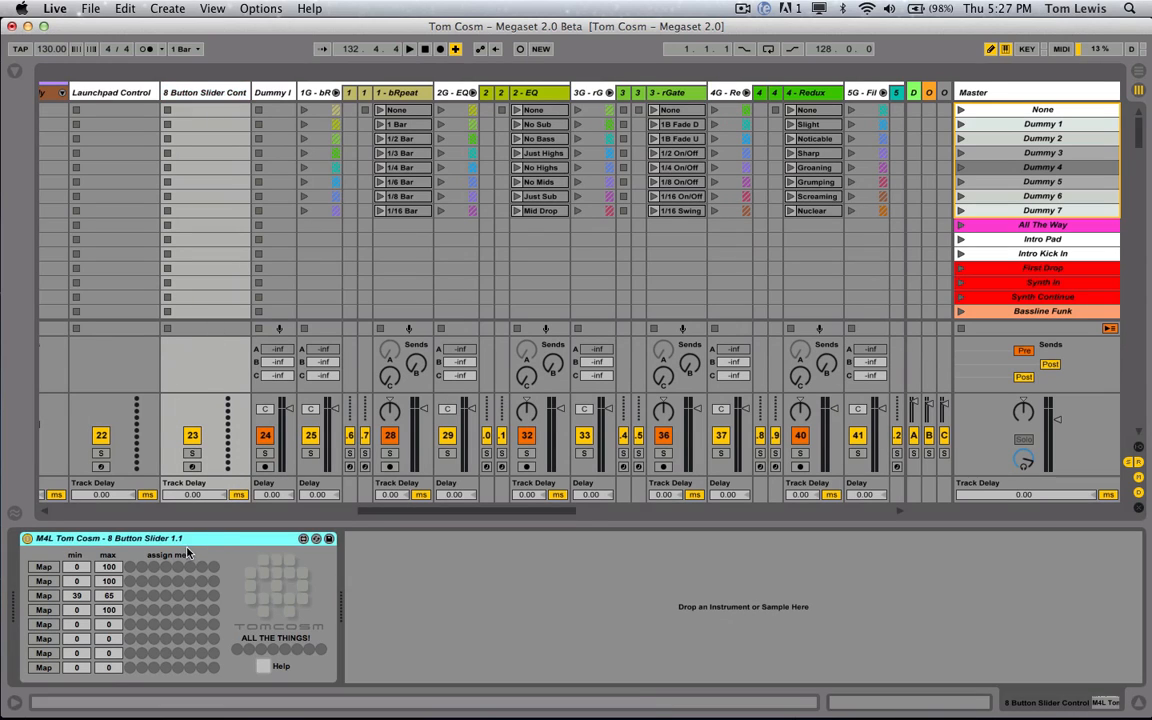
{"action": "left_click", "coordinate": [73, 570]}
{"action": "left_click", "coordinate": [107, 568]}
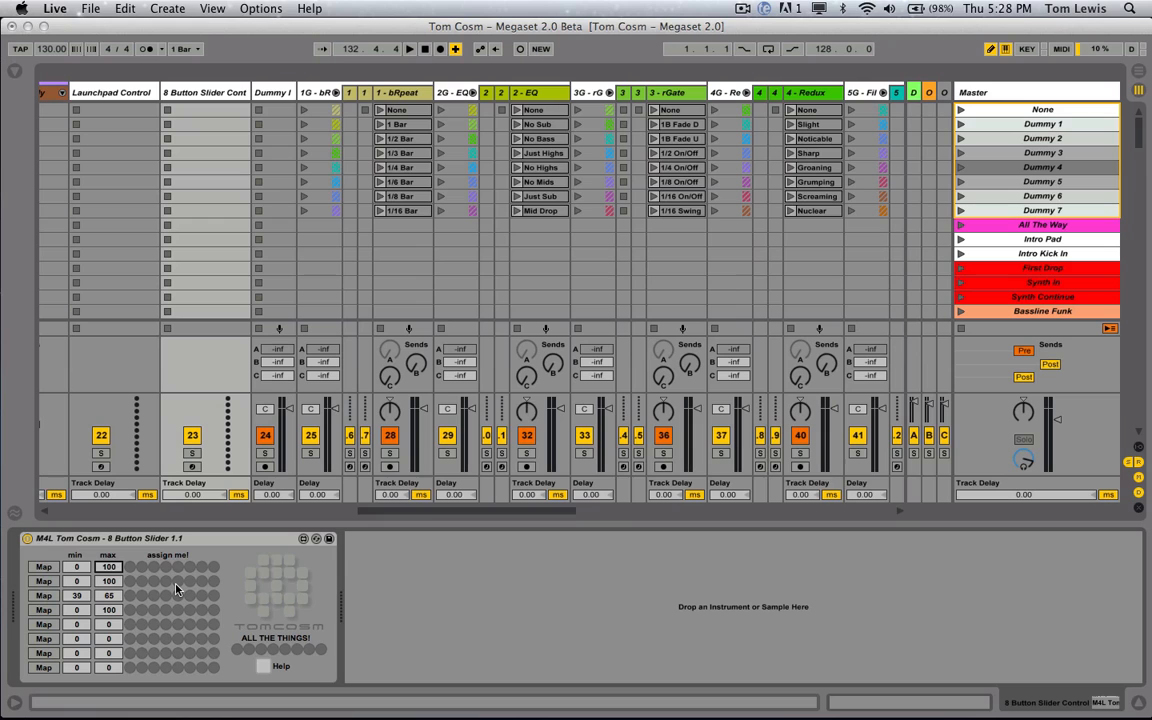
{"action": "key", "text": "super+k"}
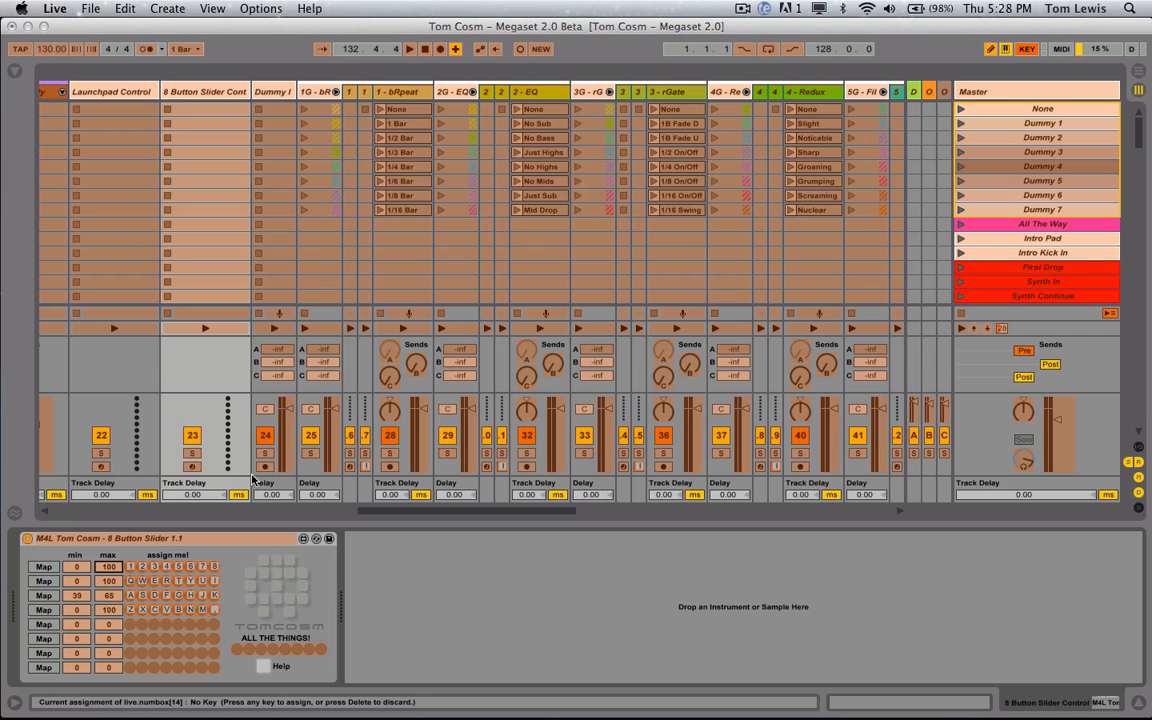
{"action": "key", "text": "super+k"}
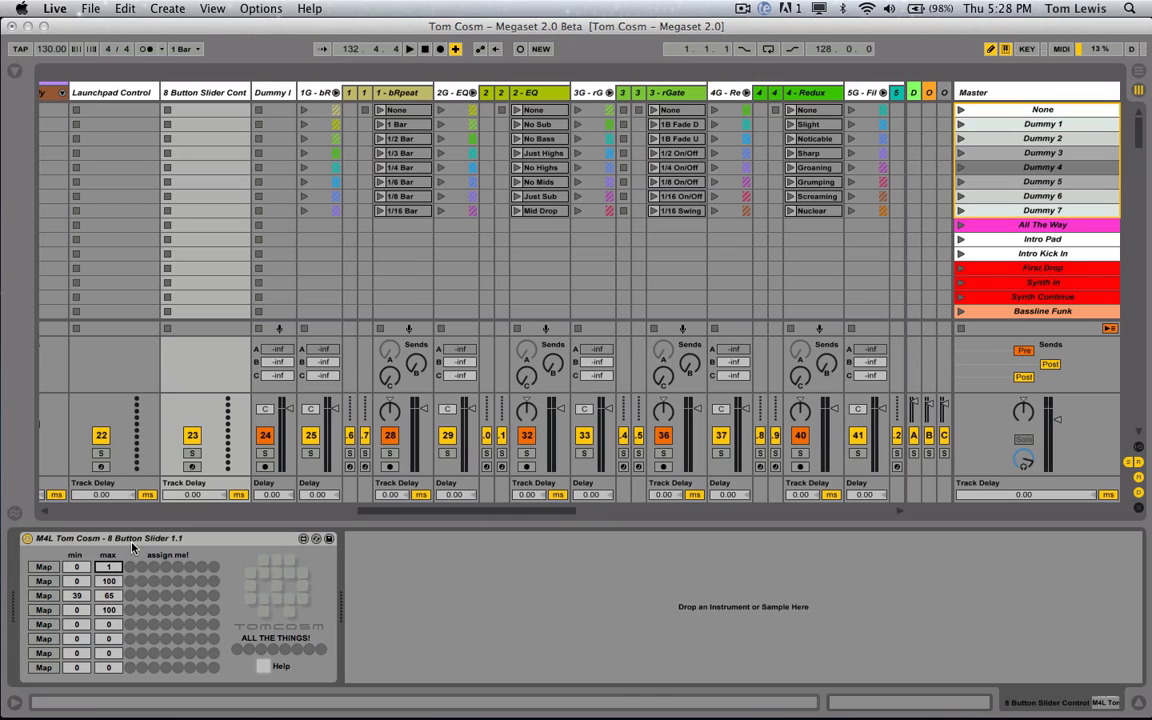
Set the first row's max to 100 in the 8 Button Slider device and reselect the device.
{"action": "left_click", "coordinate": [130, 549]}
{"action": "left_click", "coordinate": [109, 566]}
{"action": "type", "text": "1100"}
{"action": "key", "text": "BackSpace"}
{"action": "key", "text": "BackSpace"}
{"action": "key", "text": "BackSpace"}
{"action": "type", "text": "00"}
{"action": "key", "text": "Return"}
{"action": "left_click", "coordinate": [518, 579]}
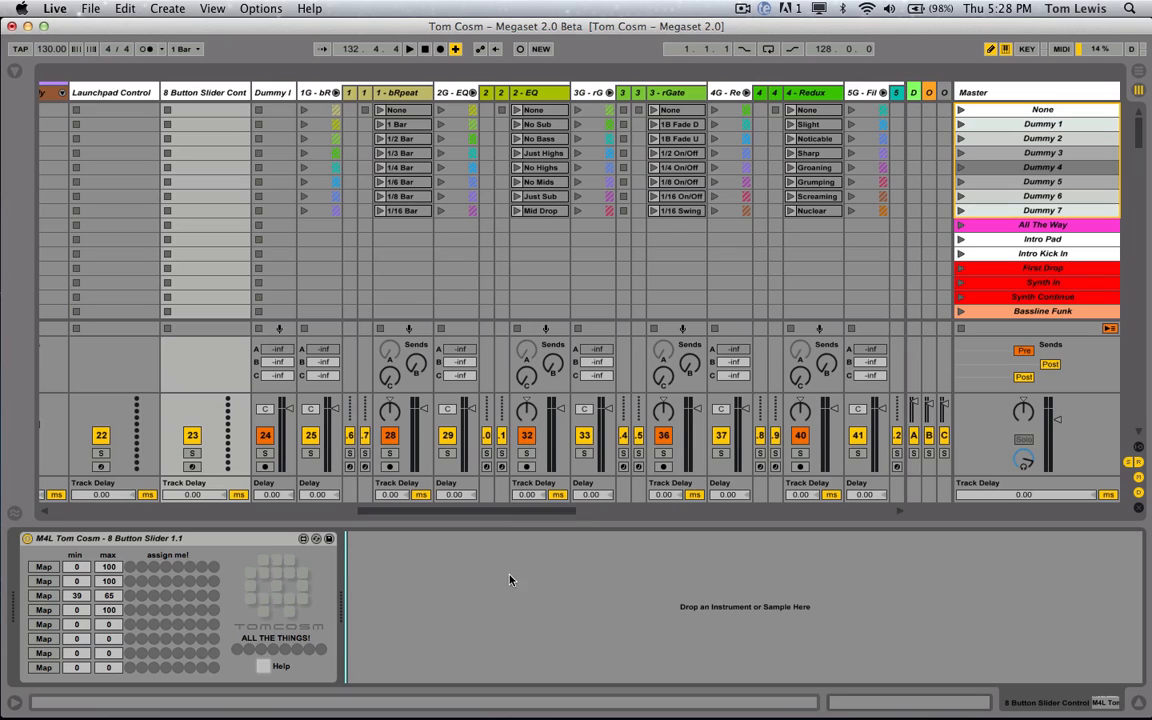
{"action": "left_click", "coordinate": [180, 540]}
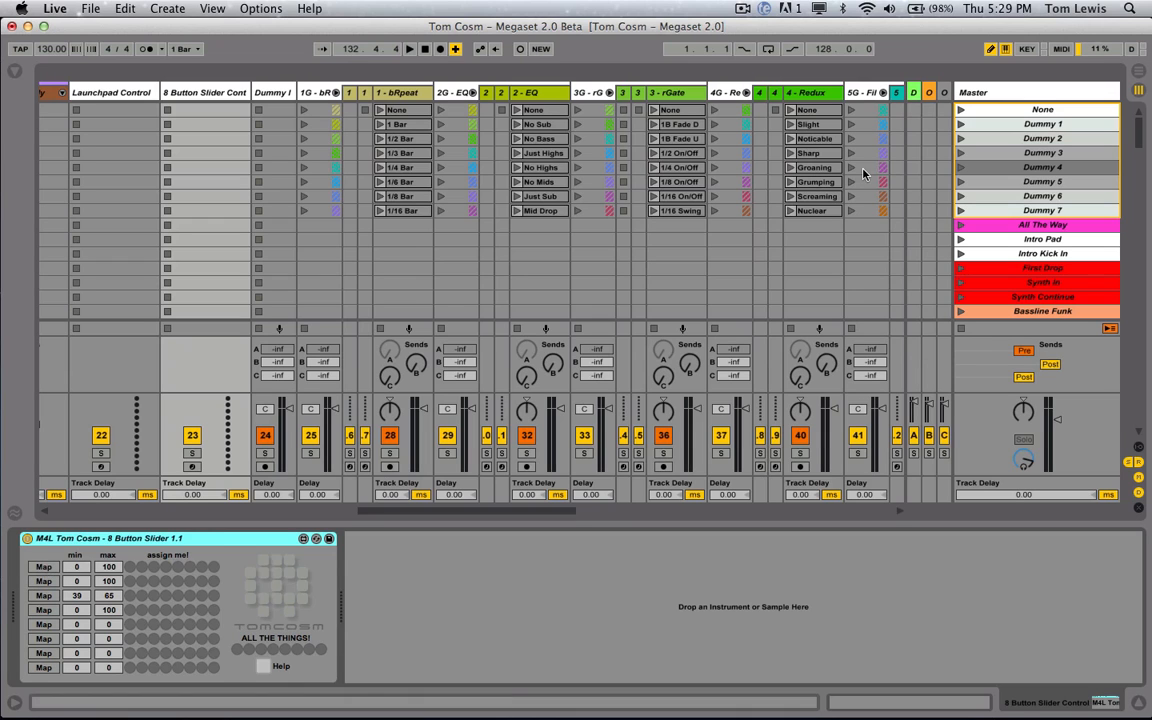
Inspect the Orchasmic Out return's devices, then go through the Orchasmic Delay return's device chain from Dual Toggle to the effects.
{"action": "left_click", "coordinate": [852, 92]}
{"action": "left_click", "coordinate": [929, 93]}
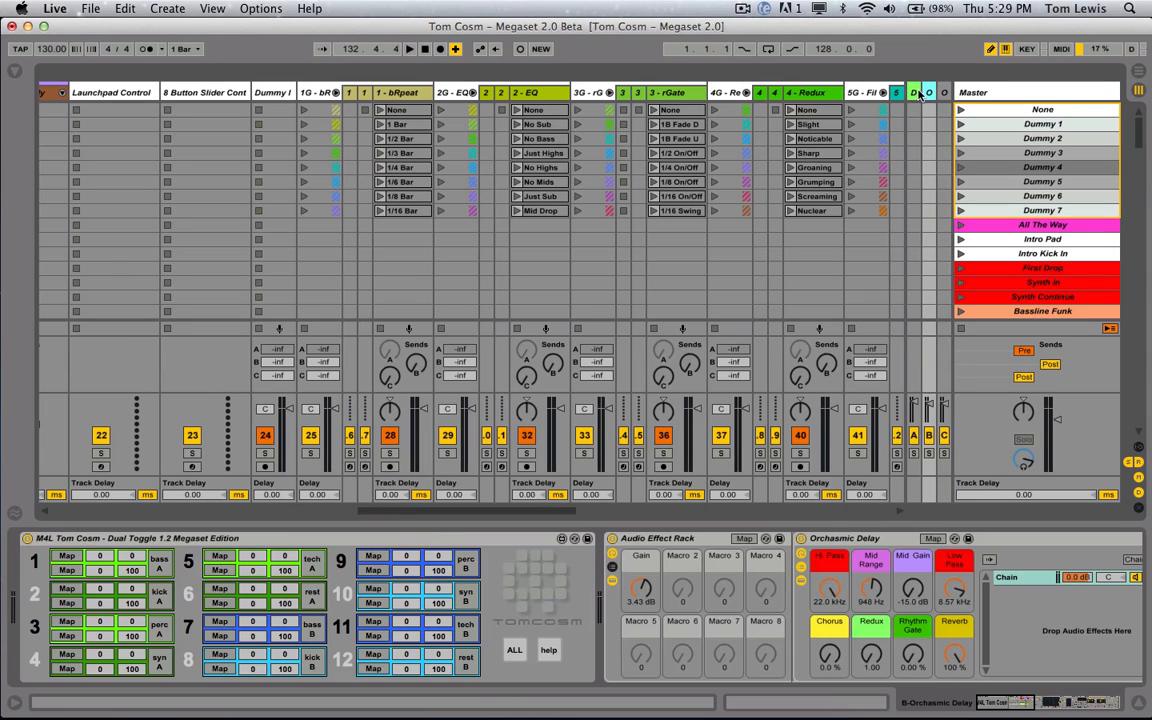
{"action": "left_click", "coordinate": [938, 93]}
{"action": "left_click", "coordinate": [945, 93]}
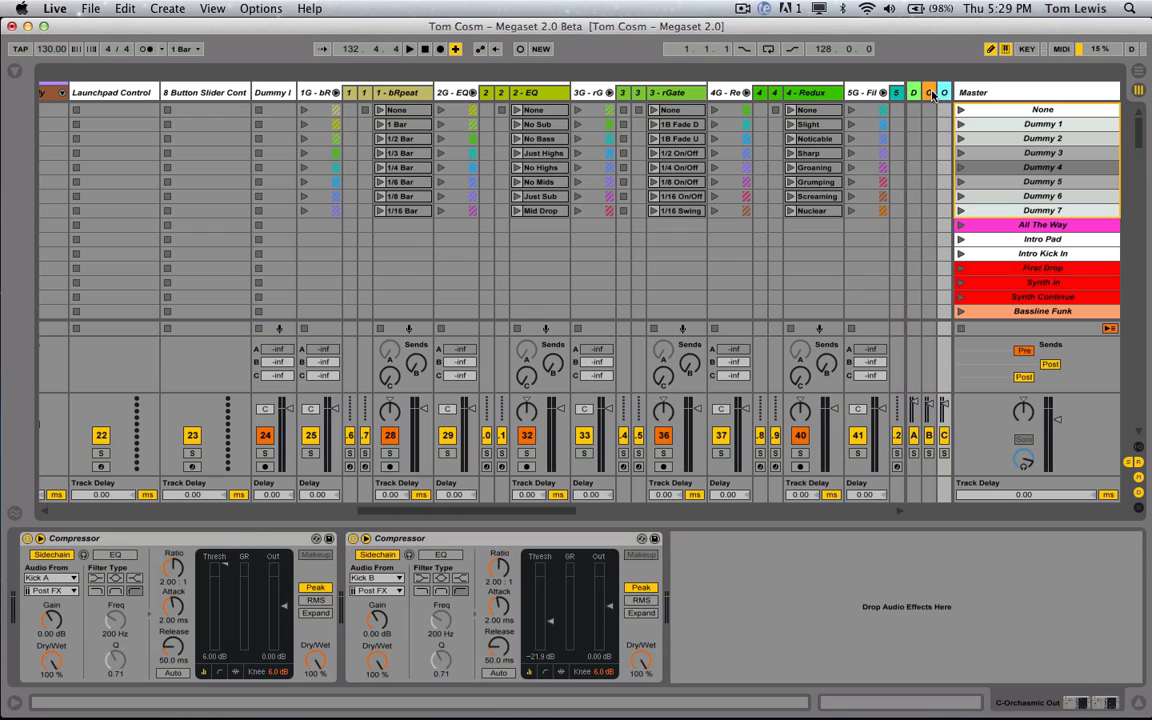
{"action": "left_click", "coordinate": [929, 93]}
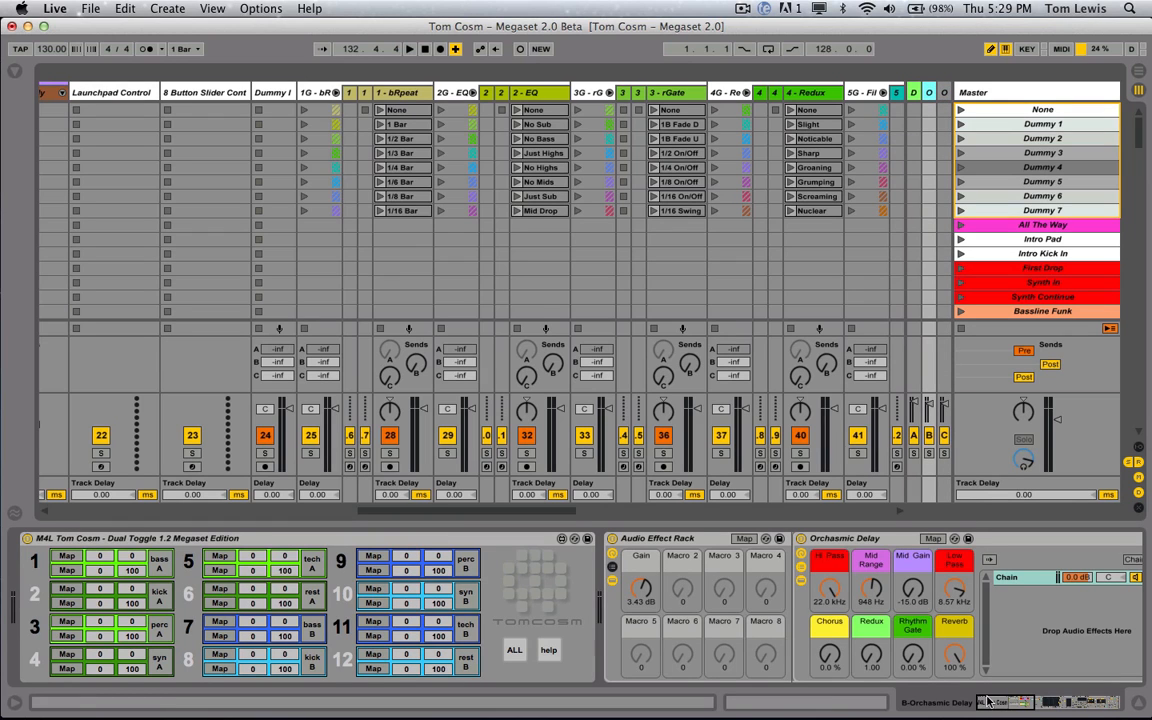
{"action": "left_click", "coordinate": [1025, 706]}
{"action": "left_click_drag", "start_coordinate": [1025, 706], "coordinate": [1035, 706]}
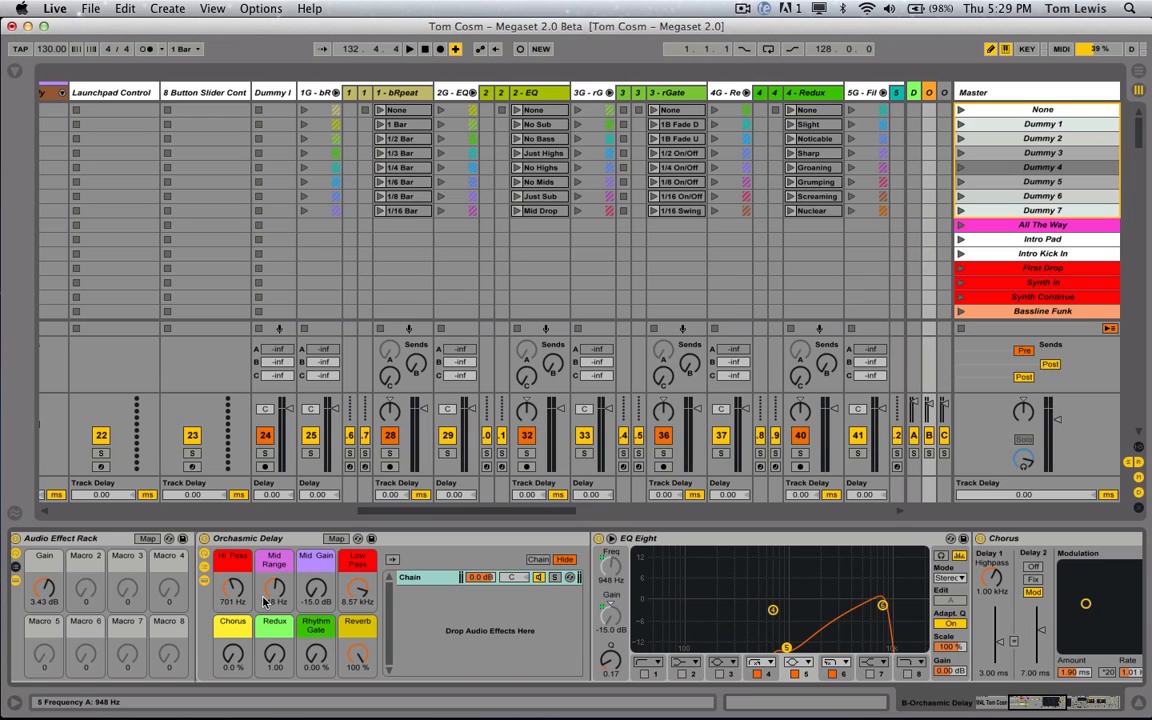
Show the browser and compare the Dummy Sender return track with the Orchasmic Delay return.
{"action": "key", "text": "super+alt+b"}
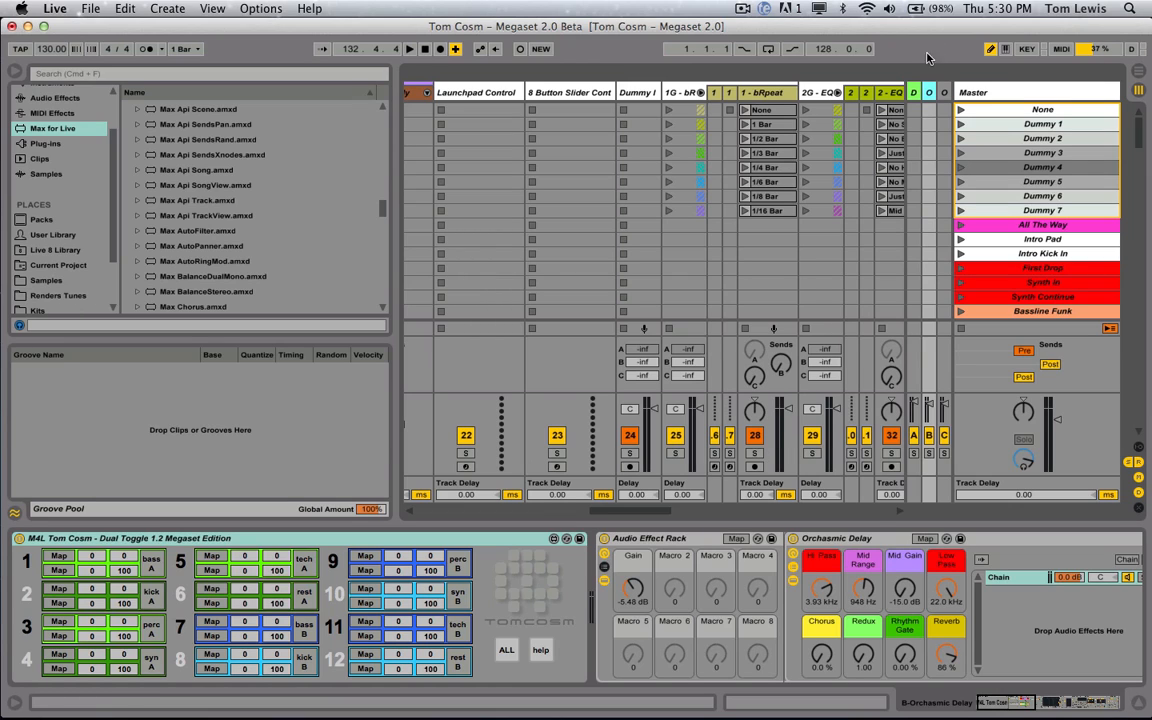
{"action": "left_click", "coordinate": [921, 93]}
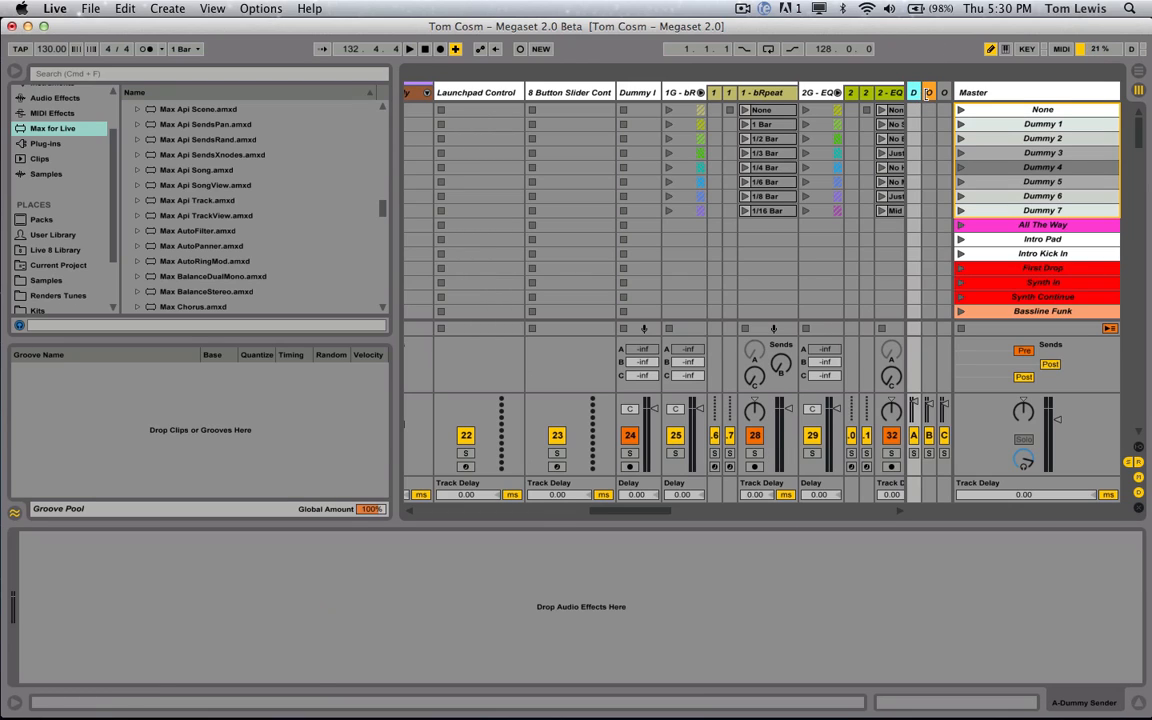
{"action": "left_click", "coordinate": [929, 93]}
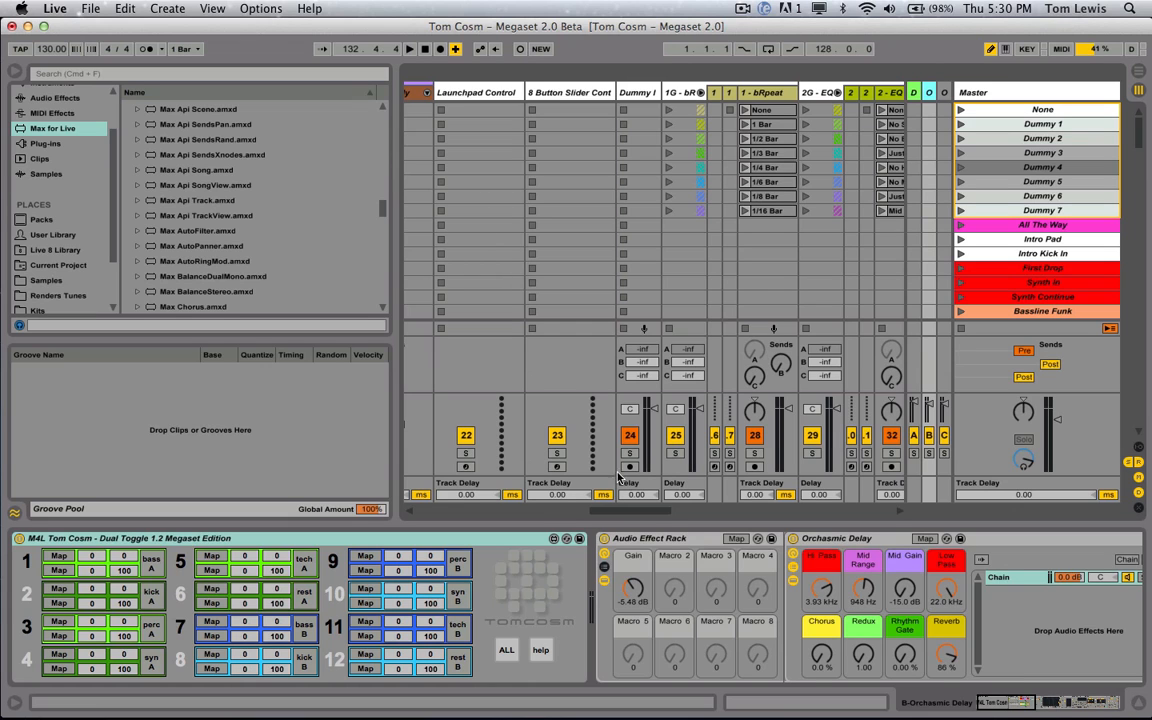
View the Dummy Injector track's Dual Toggle device and the neighbouring 8 Button Slider Control device.
{"action": "mouse_move", "coordinate": [612, 510]}
{"action": "left_mouse_down"}
{"action": "mouse_move", "coordinate": [555, 512]}
{"action": "mouse_move", "coordinate": [617, 508]}
{"action": "left_mouse_up"}
{"action": "scroll", "coordinate": [546, 436], "scroll_direction": "right", "scroll_amount": 6}
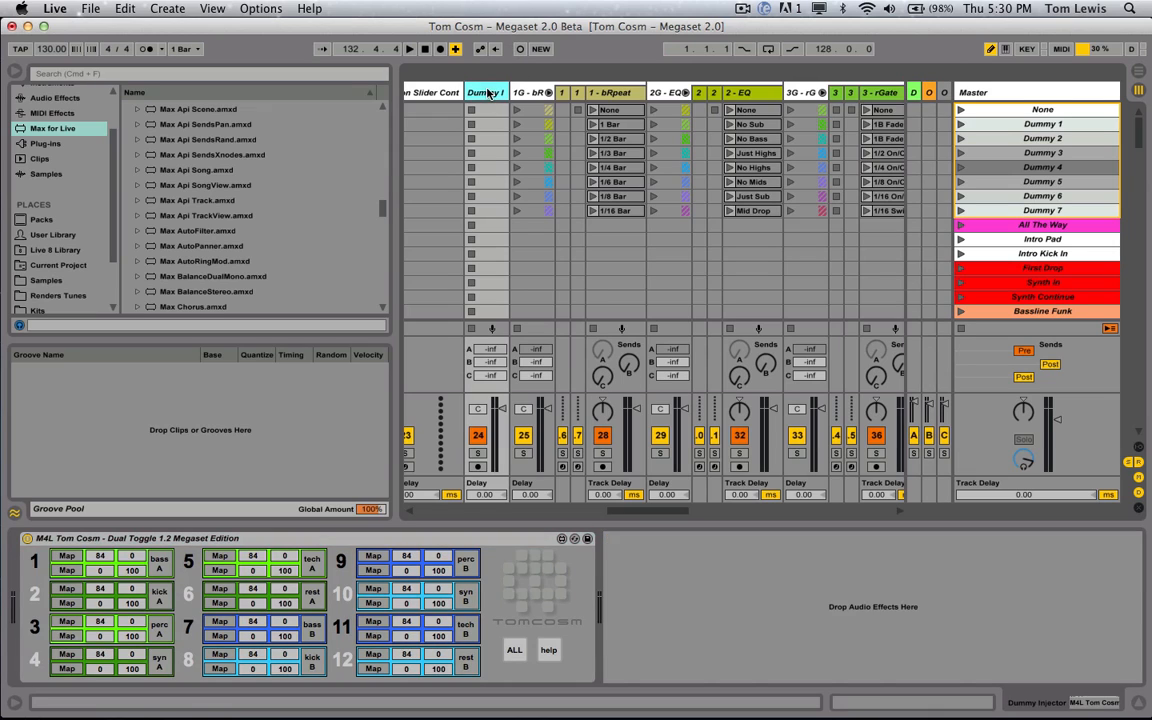
{"action": "left_click", "coordinate": [408, 428]}
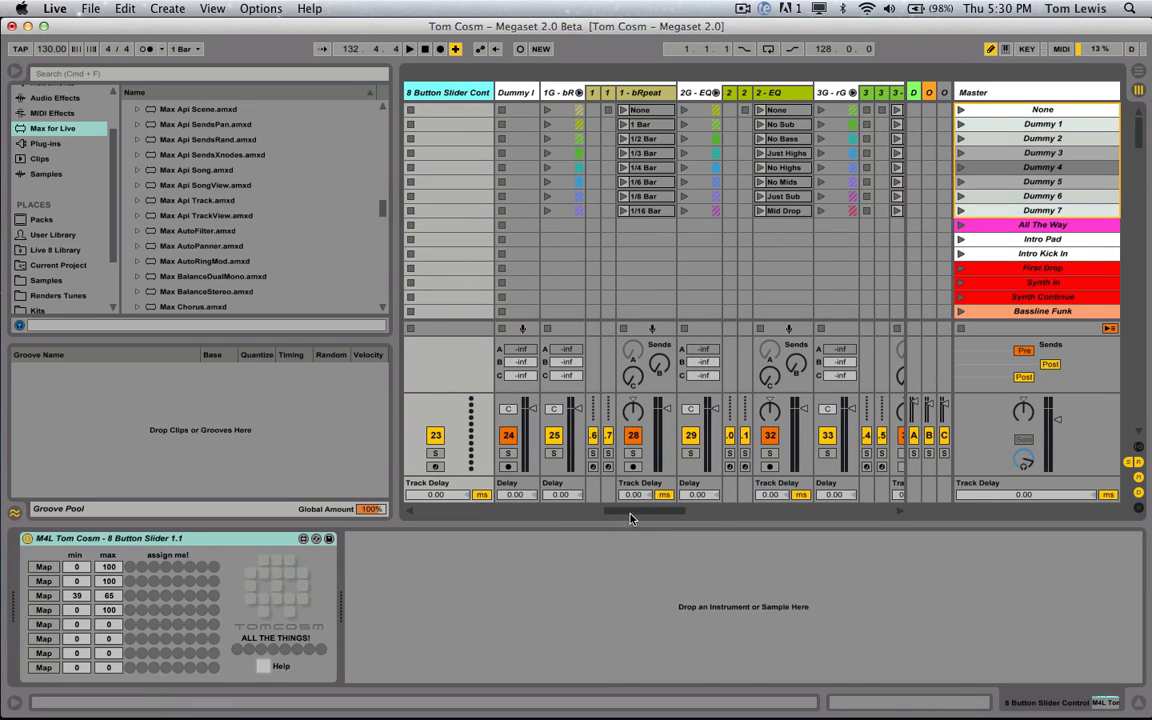
{"action": "scroll", "coordinate": [630, 515], "scroll_direction": "left", "scroll_amount": 2}
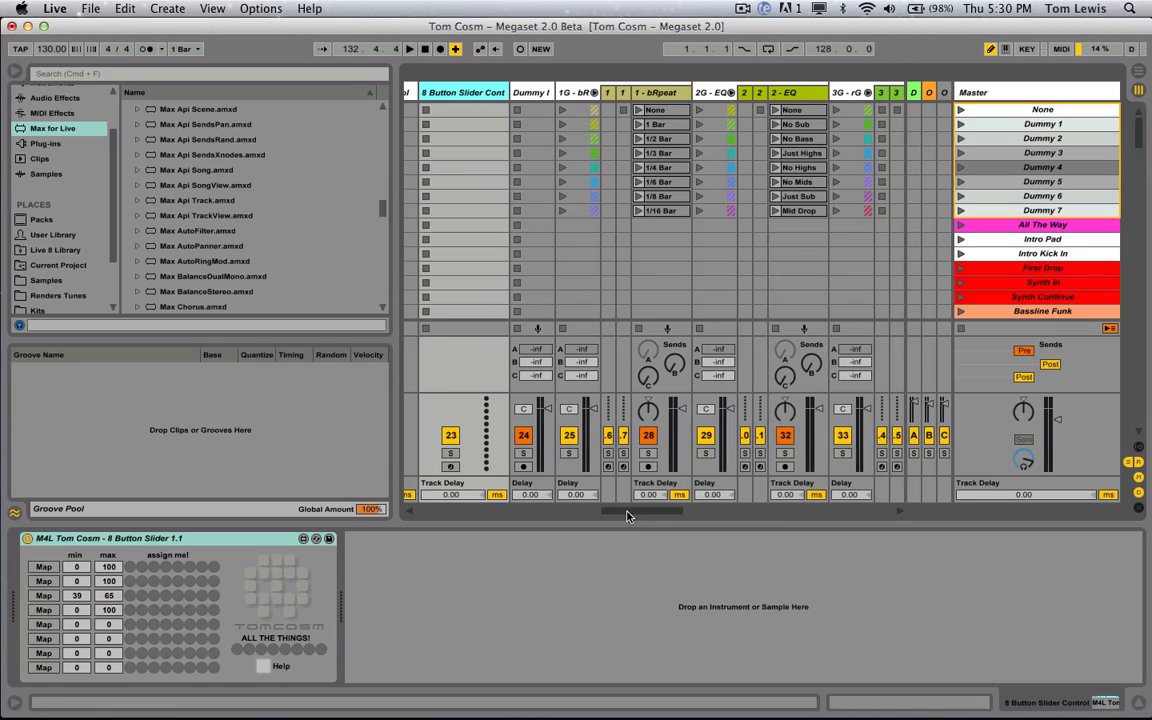
Widen the Dummy Injector track until its full name fits and select its Dual Toggle device.
{"action": "left_click_drag", "start_coordinate": [628, 516], "coordinate": [637, 515]}
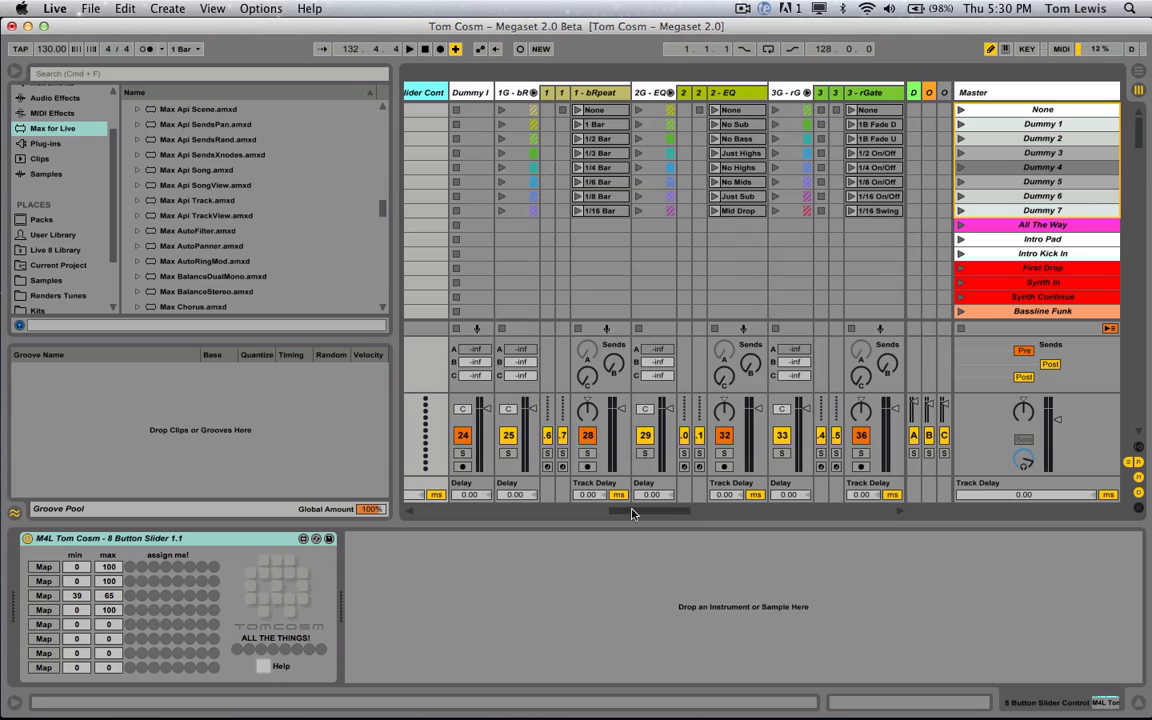
{"action": "left_click", "coordinate": [470, 95]}
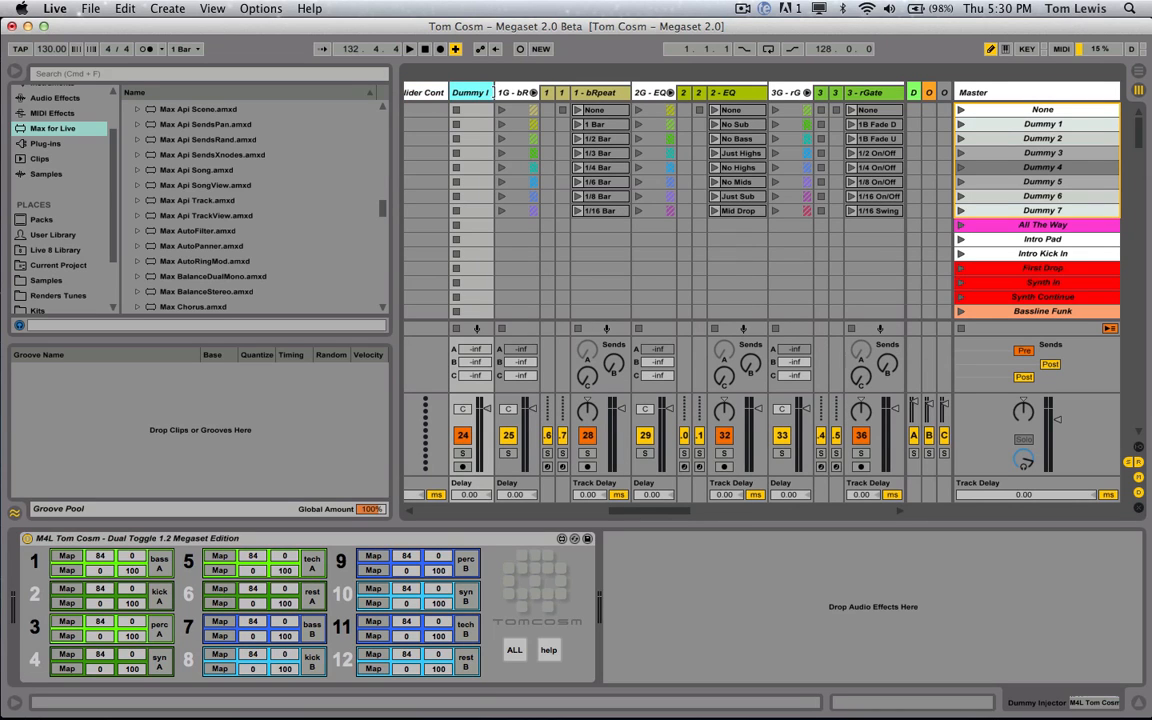
{"action": "left_click_drag", "start_coordinate": [494, 92], "coordinate": [517, 93]}
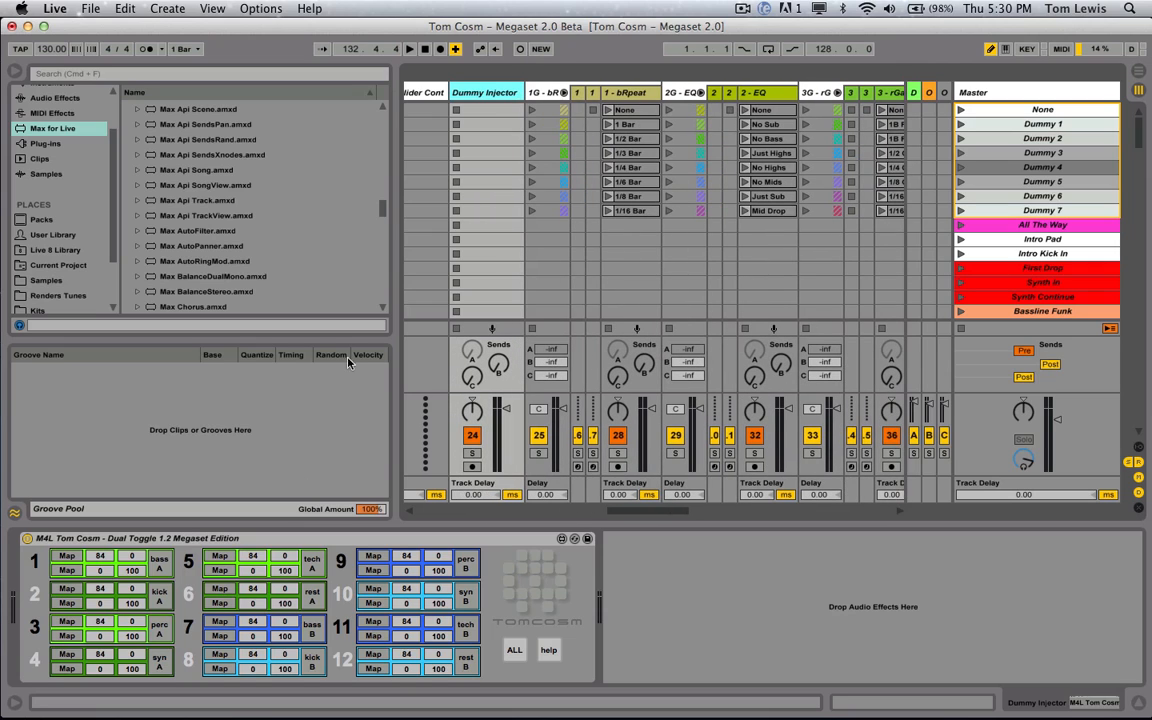
{"action": "left_click", "coordinate": [223, 539]}
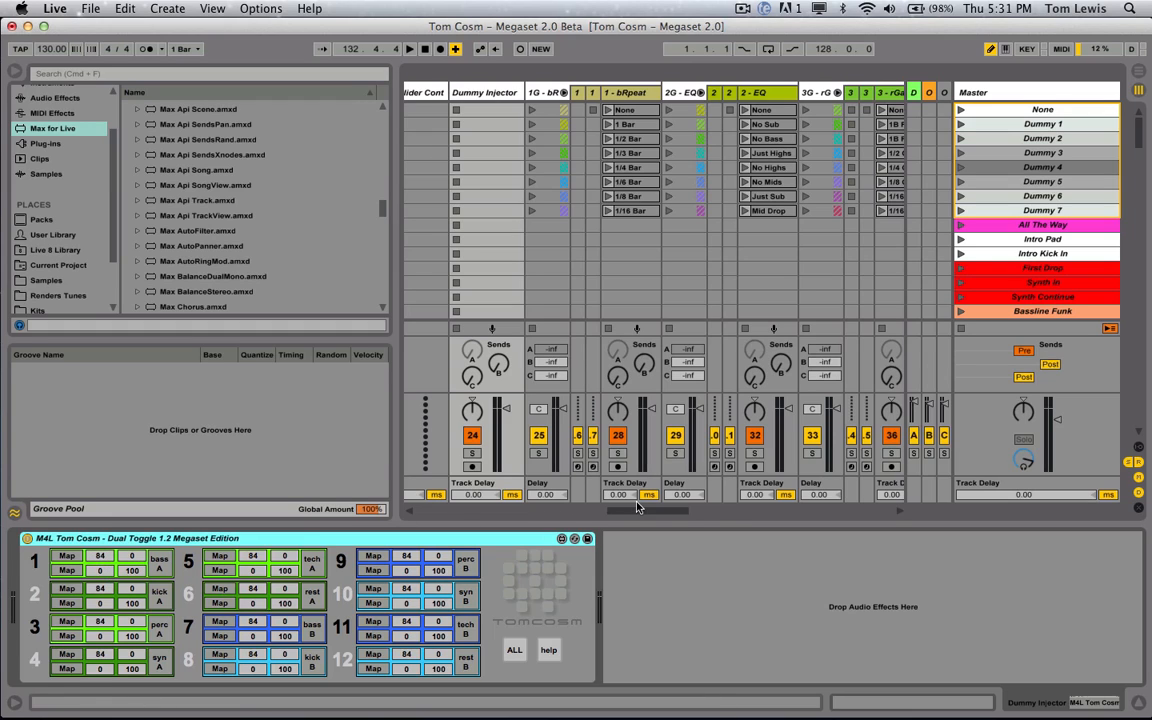
Test the Dummy Injector's toggles for the deck A and deck B tracks, switching their Dummy Sender sends on and off.
{"action": "left_click_drag", "start_coordinate": [637, 507], "coordinate": [266, 464]}
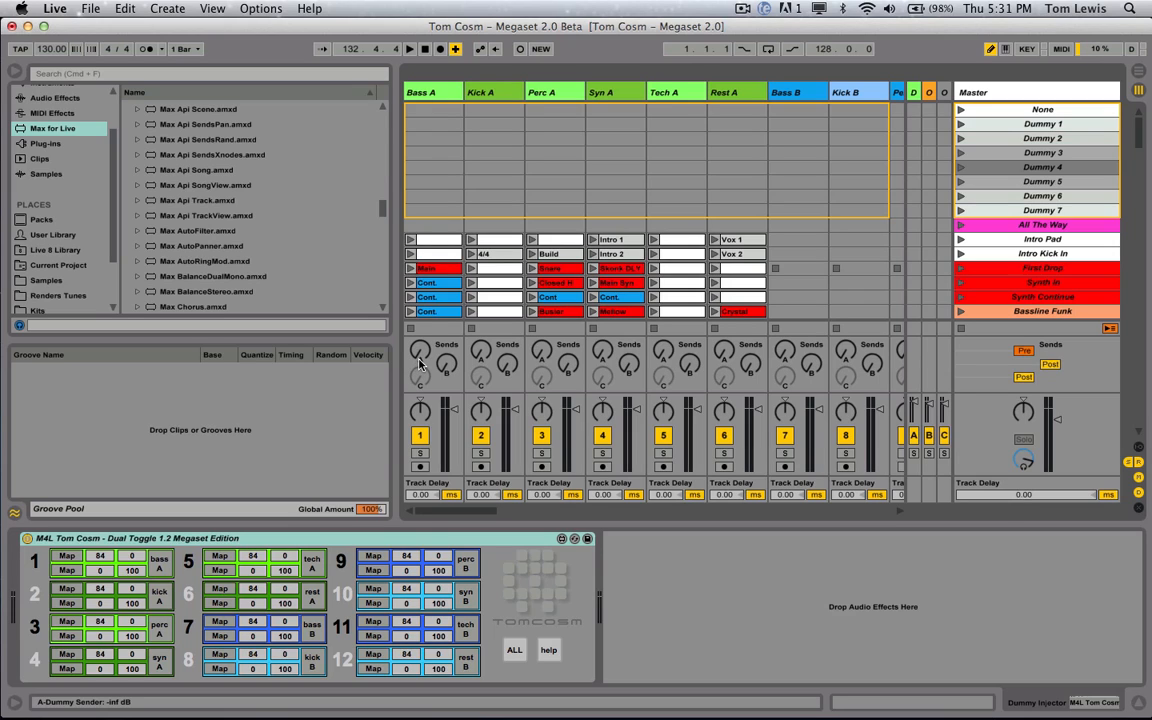
{"action": "left_click", "coordinate": [160, 565]}
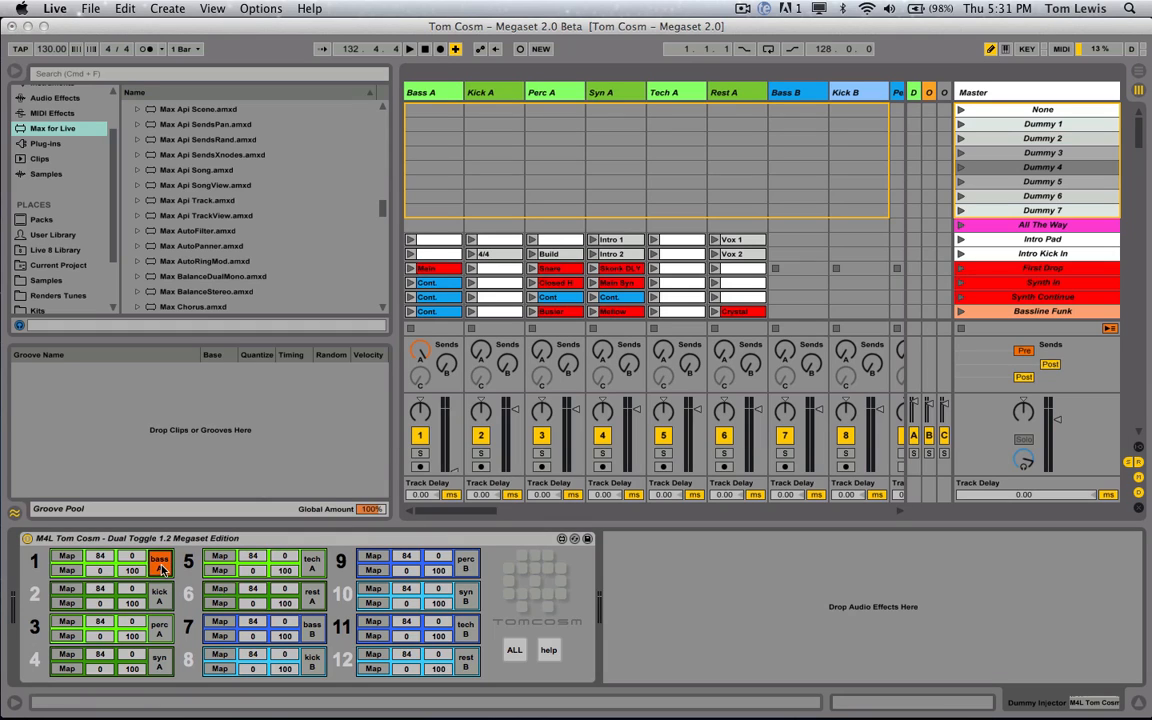
{"action": "left_click", "coordinate": [160, 565]}
{"action": "left_click", "coordinate": [160, 598]}
{"action": "left_click", "coordinate": [160, 631]}
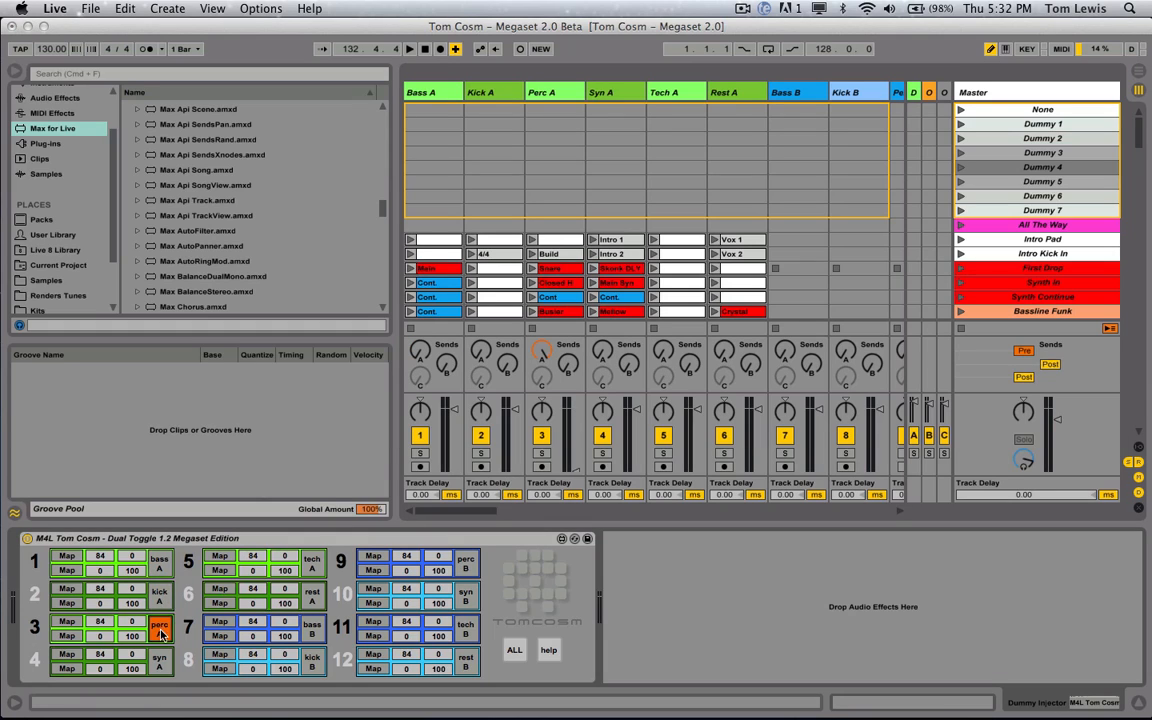
{"action": "left_click", "coordinate": [160, 663]}
{"action": "left_click", "coordinate": [160, 663]}
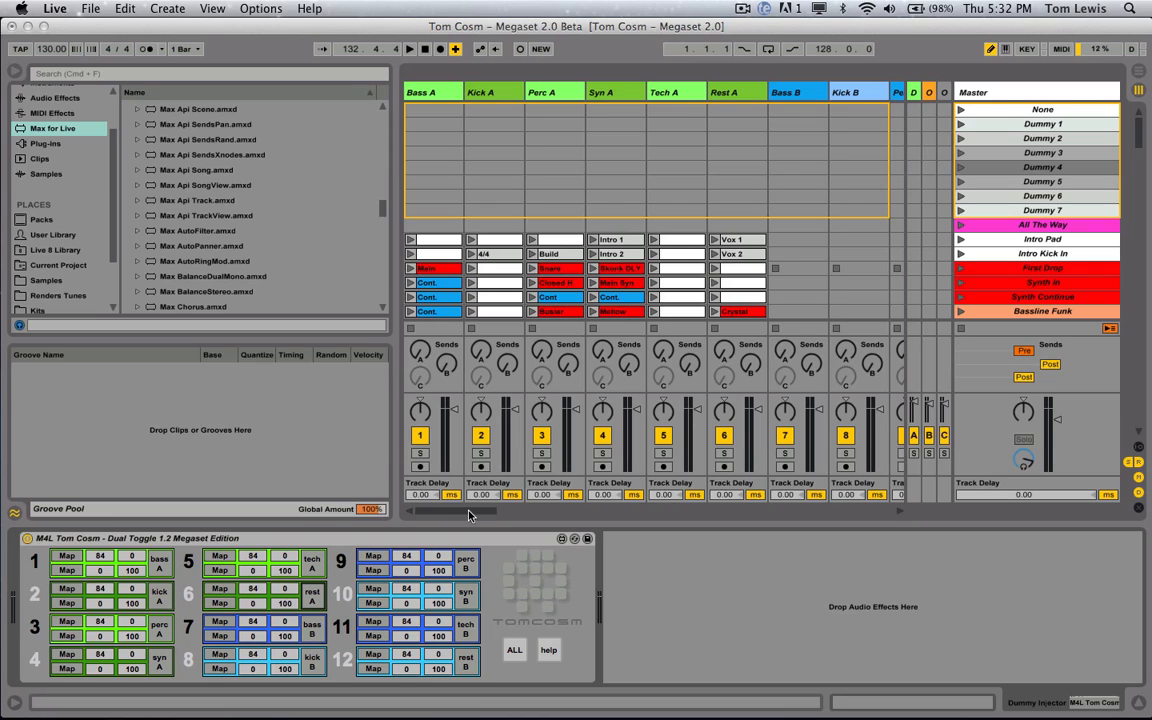
{"action": "left_click_drag", "start_coordinate": [471, 511], "coordinate": [502, 512]}
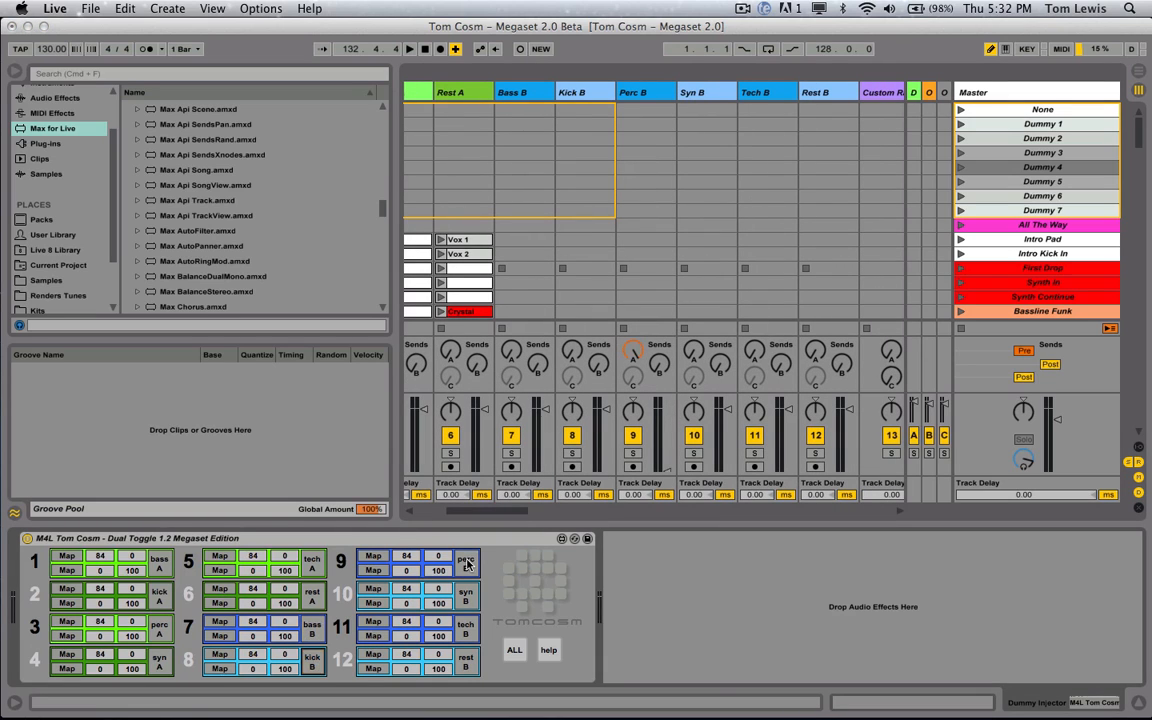
{"action": "left_click", "coordinate": [464, 664]}
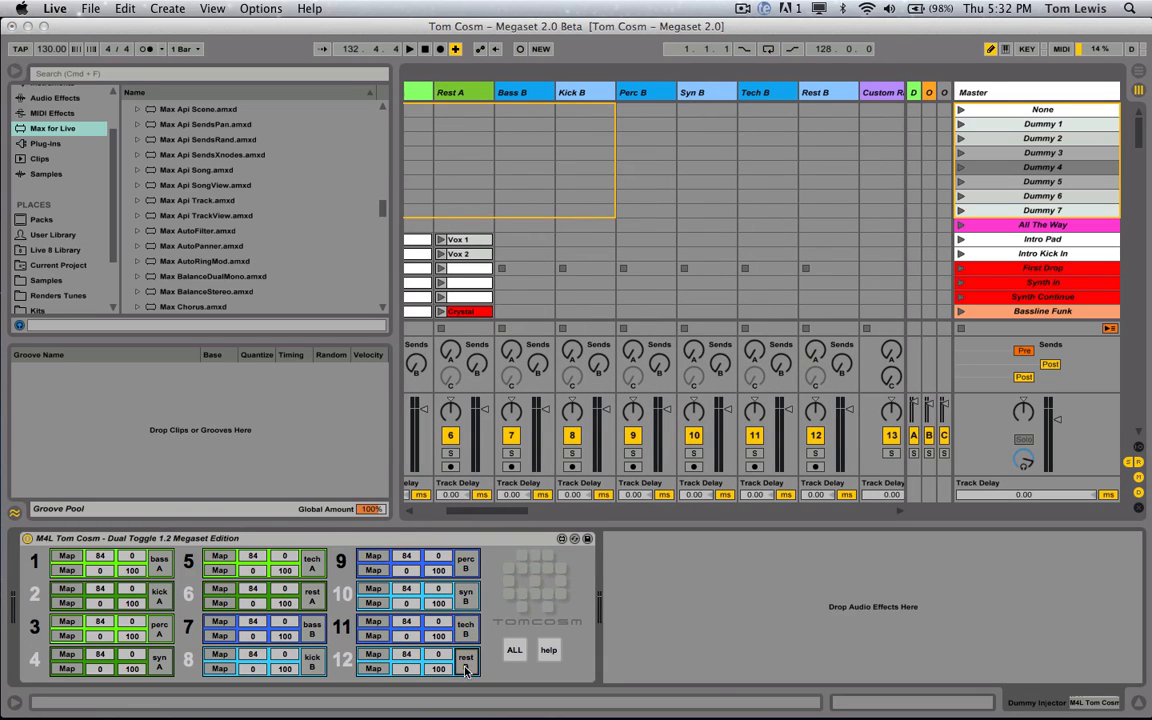
Go back to the Orchasmic Delay return track and select its Dual Toggle device.
{"action": "left_click", "coordinate": [928, 97]}
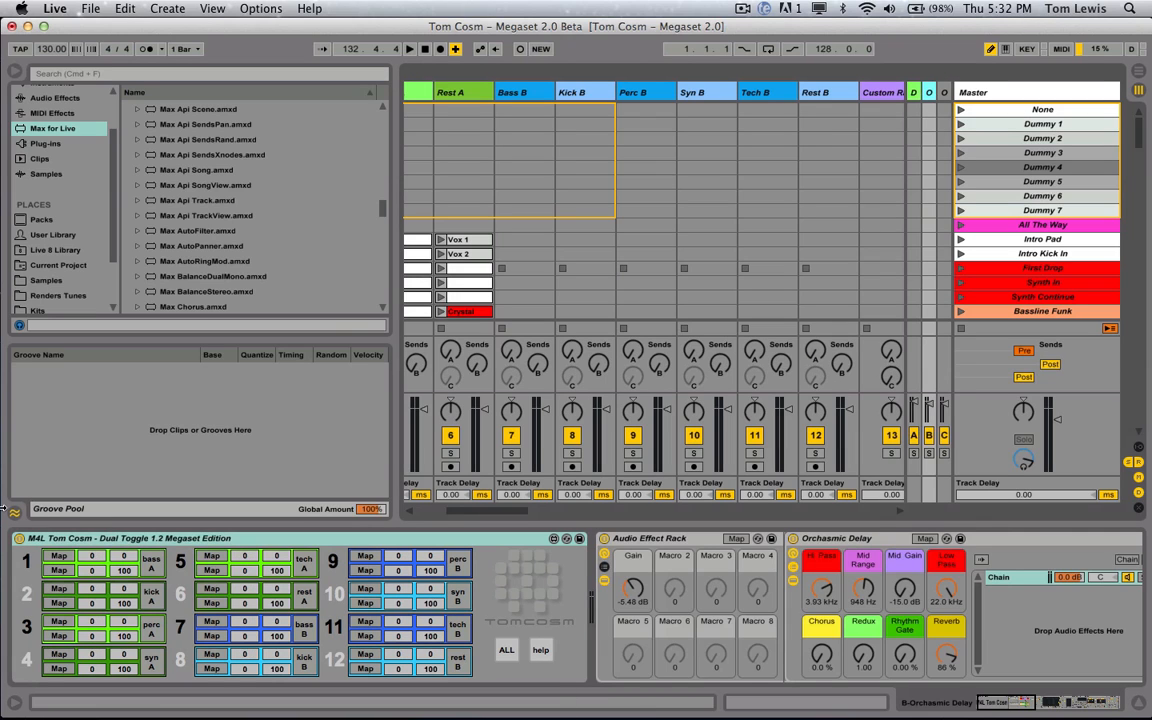
{"action": "left_click", "coordinate": [193, 537]}
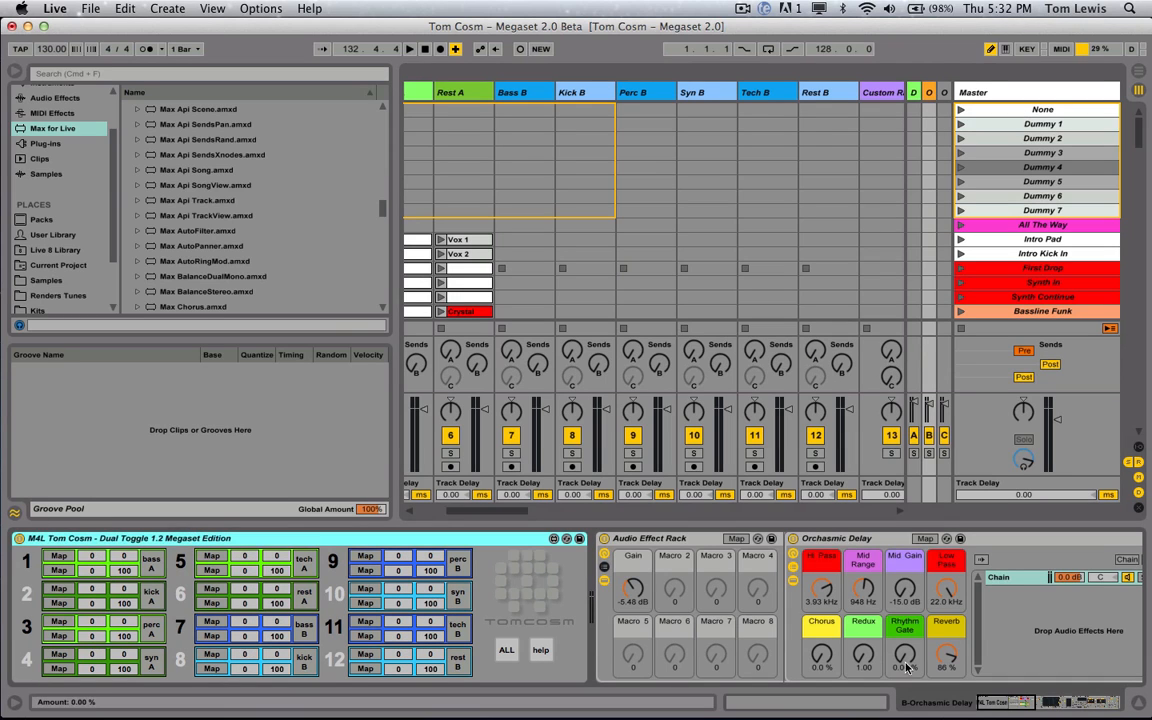
Test the Orchasmic Delay's Dual Toggle on the deck A bass and kick tracks, switching their B sends on and off.
{"action": "scroll", "coordinate": [548, 495], "scroll_direction": "left", "scroll_amount": 5}
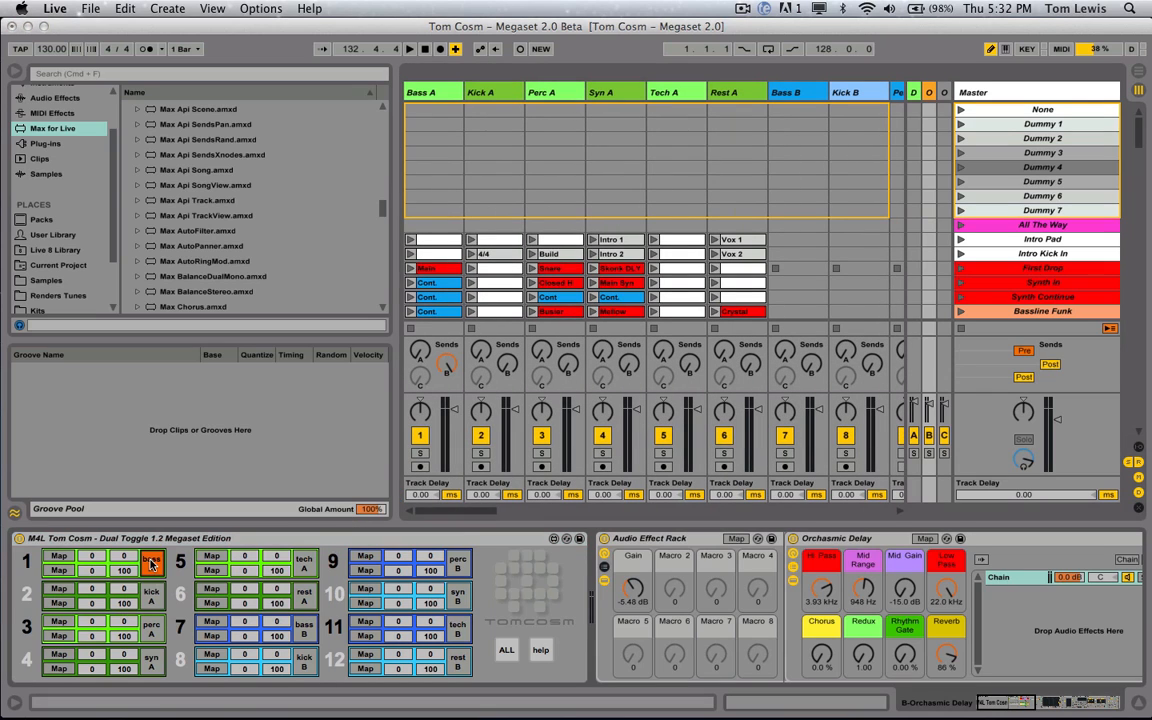
{"action": "left_click", "coordinate": [146, 603]}
{"action": "left_click", "coordinate": [146, 600]}
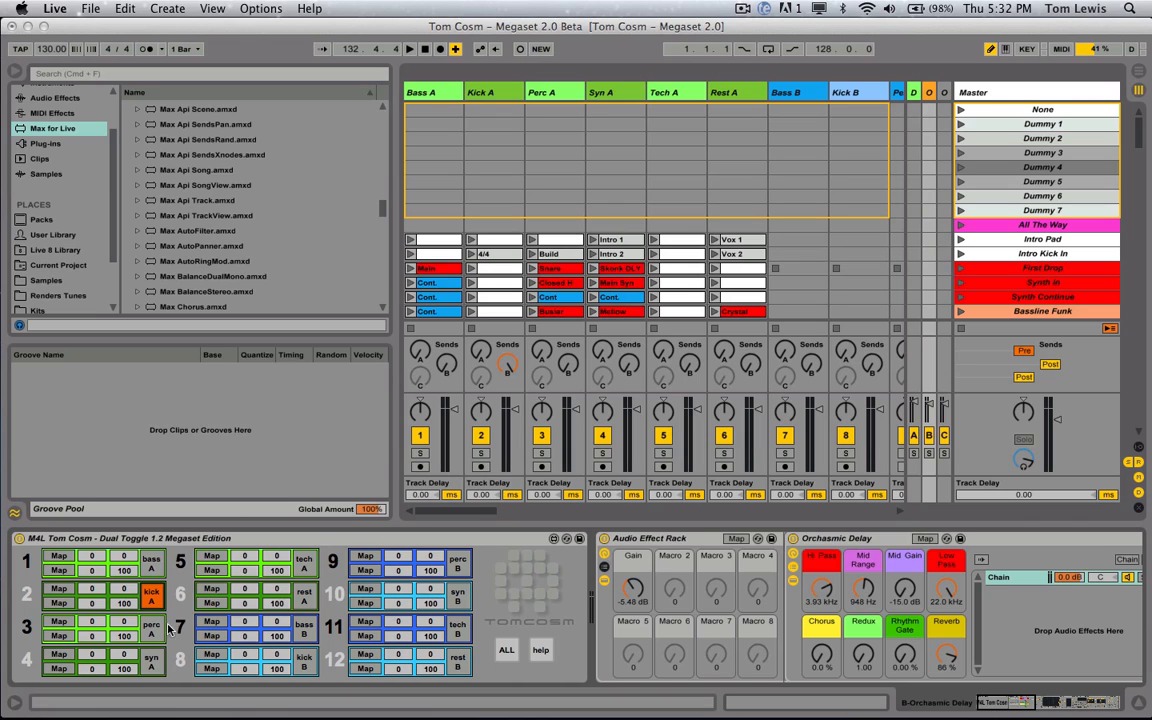
{"action": "left_click", "coordinate": [151, 598]}
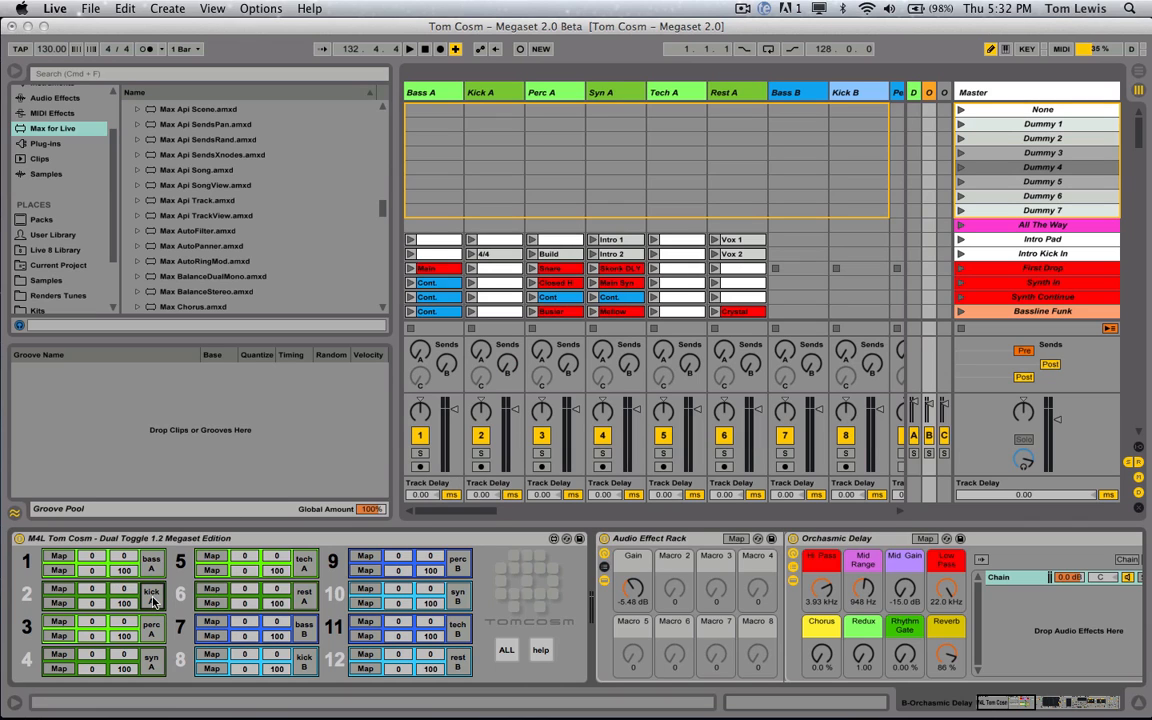
Show which Dual Toggle controls can be MIDI-mapped, and leave MIDI mapping mode.
{"action": "key", "text": "super+m"}
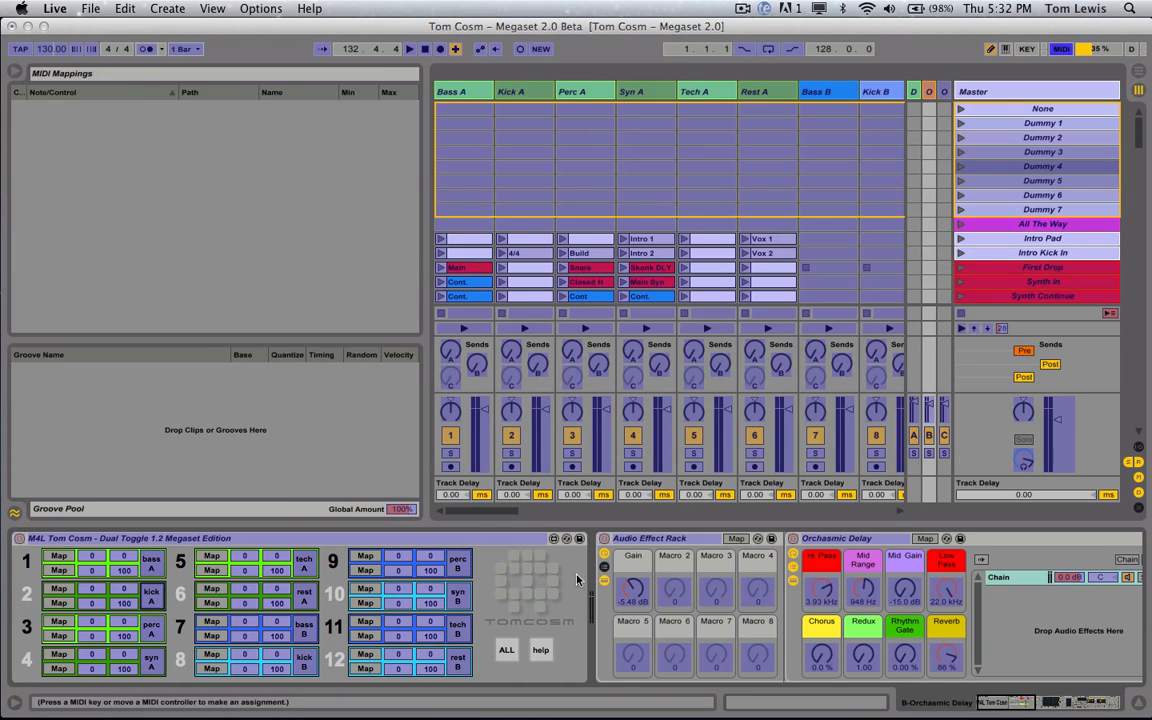
{"action": "key", "text": "super+m"}
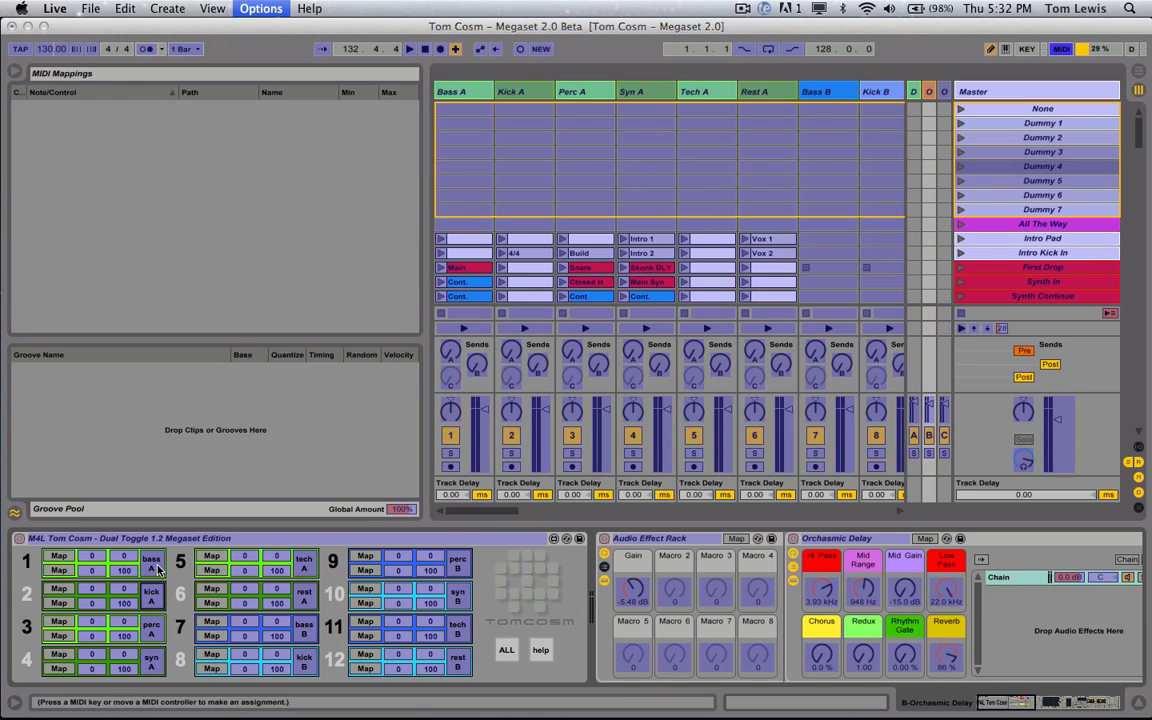
{"action": "key", "text": "super+m"}
Try the Orchasmic Delay toggles for bass A, kick A, perc A and syn A one after another.
{"action": "left_click", "coordinate": [151, 565]}
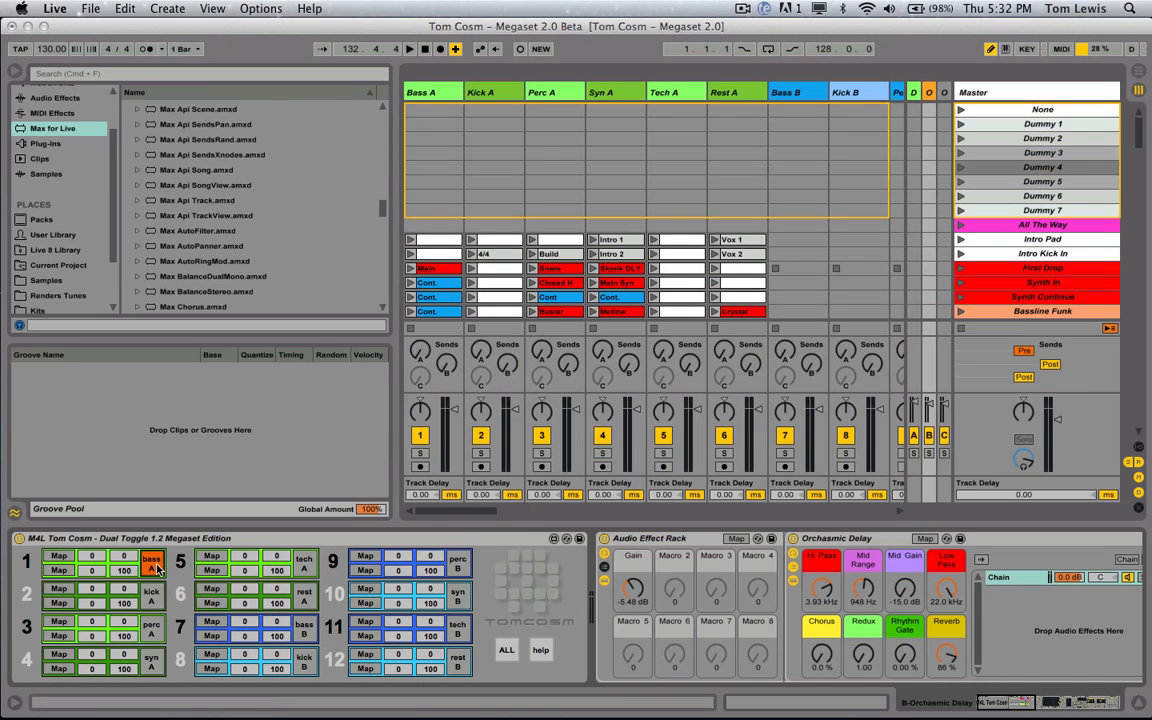
{"action": "left_click", "coordinate": [151, 597]}
{"action": "left_click", "coordinate": [151, 628]}
{"action": "left_click", "coordinate": [151, 661]}
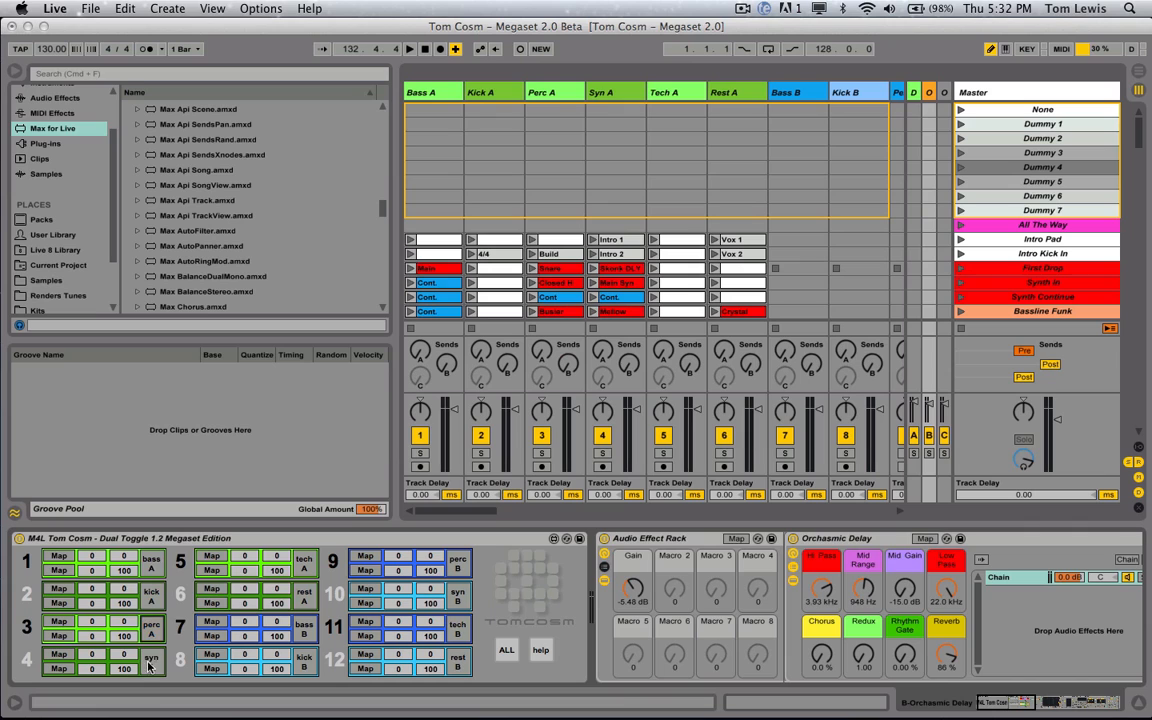
Select the Dummy Injector track to compare its Dual Toggle device with the Orchasmic Delay's.
{"action": "scroll", "coordinate": [632, 517], "scroll_direction": "right", "scroll_amount": 5}
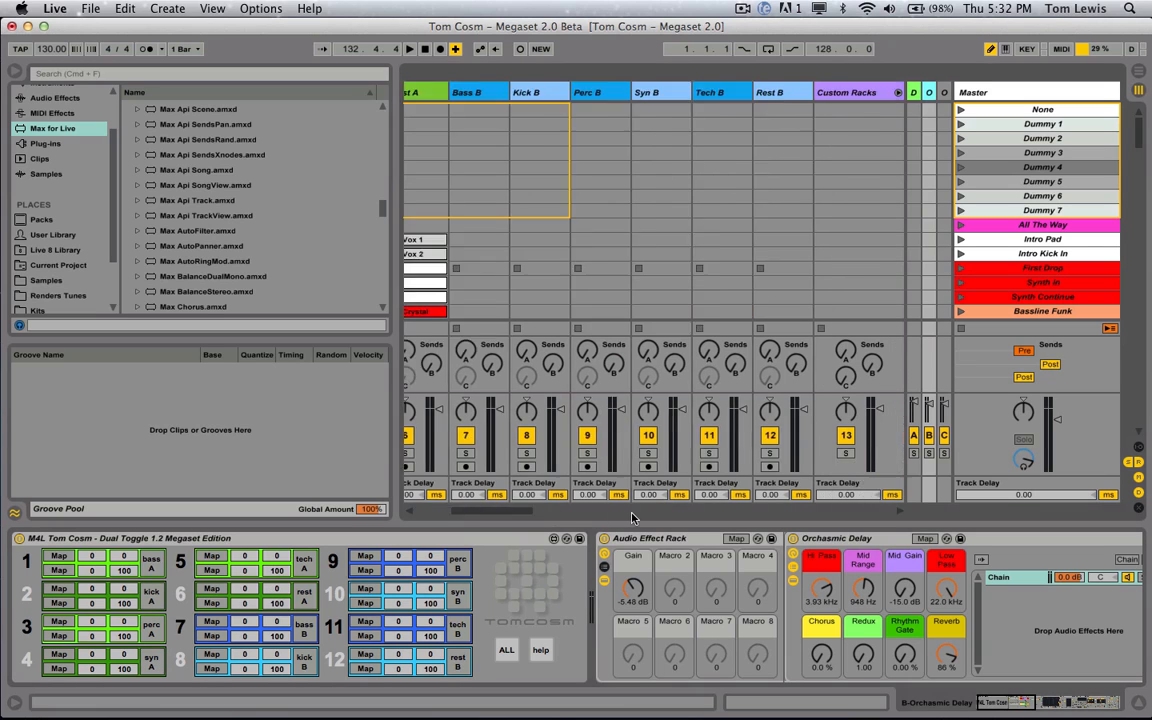
{"action": "scroll", "coordinate": [632, 517], "scroll_direction": "right", "scroll_amount": 10}
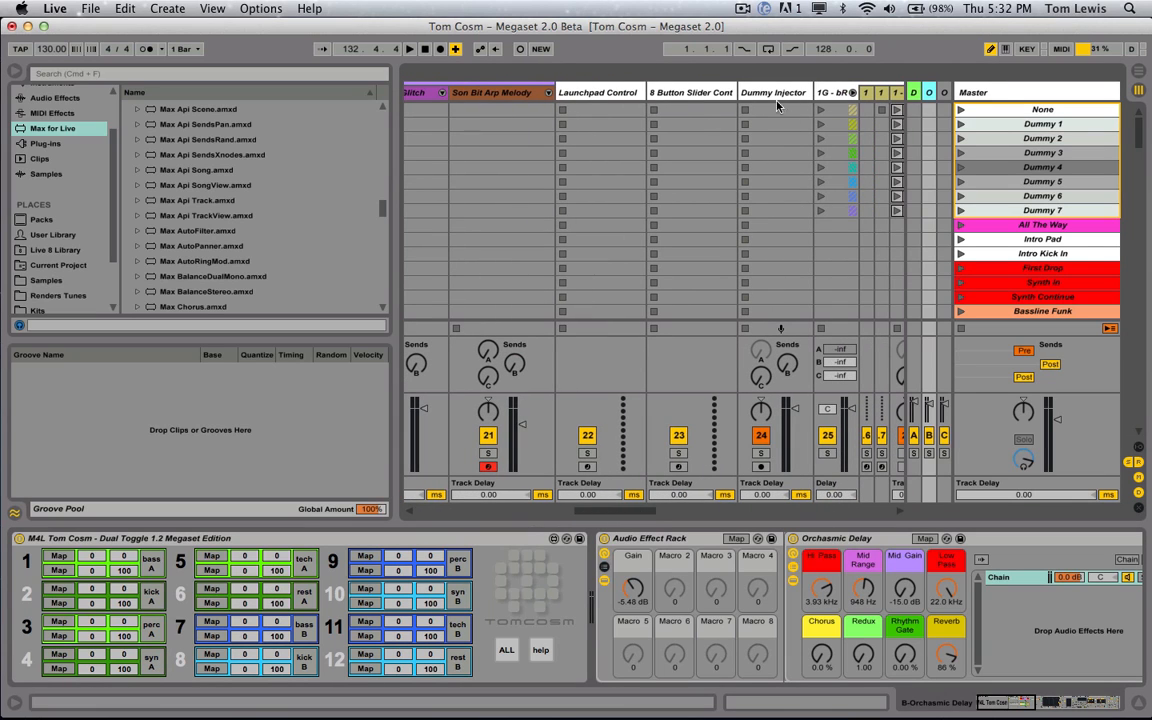
{"action": "left_click", "coordinate": [775, 92]}
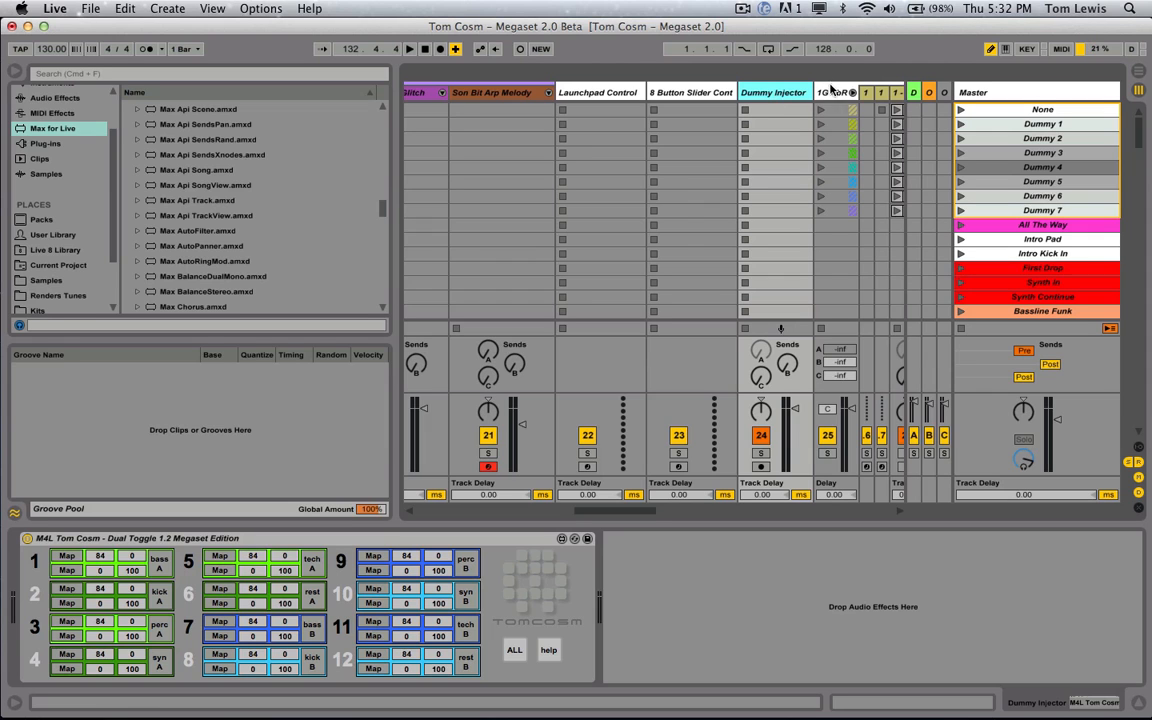
View the Orchasmic Delay return's devices and the sidechained Kick A and Kick B compressors on the Orchasmic Out return.
{"action": "scroll", "coordinate": [650, 447], "scroll_direction": "right", "scroll_amount": 15}
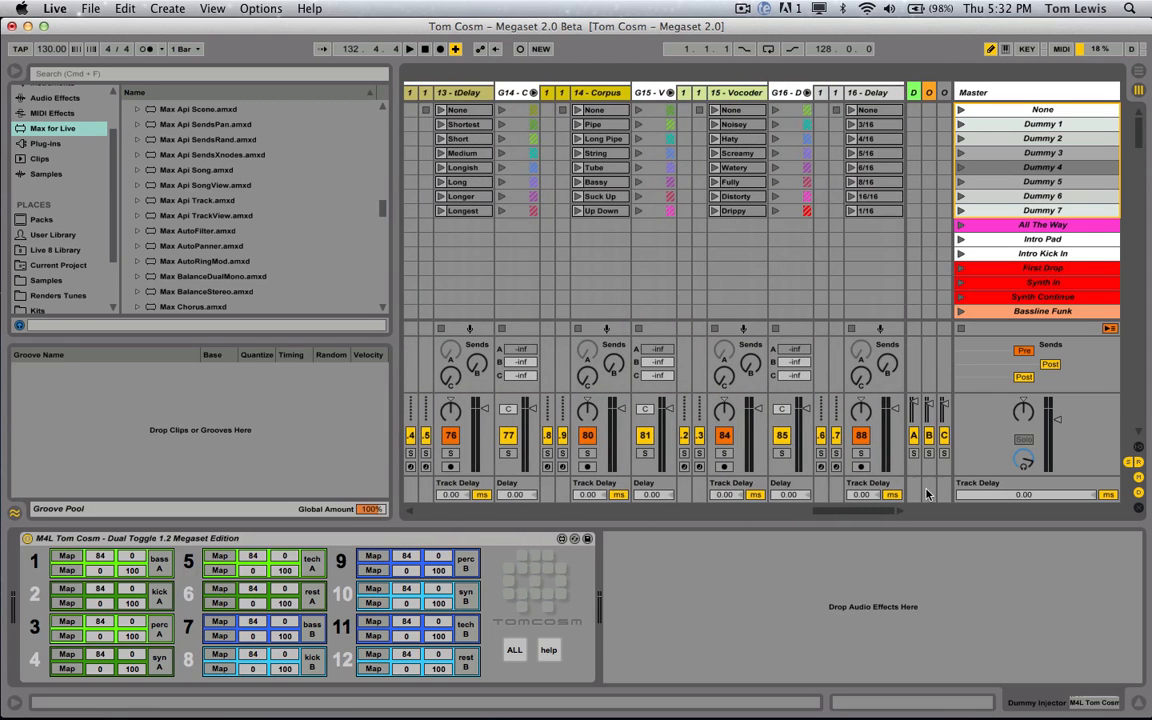
{"action": "left_click", "coordinate": [928, 92]}
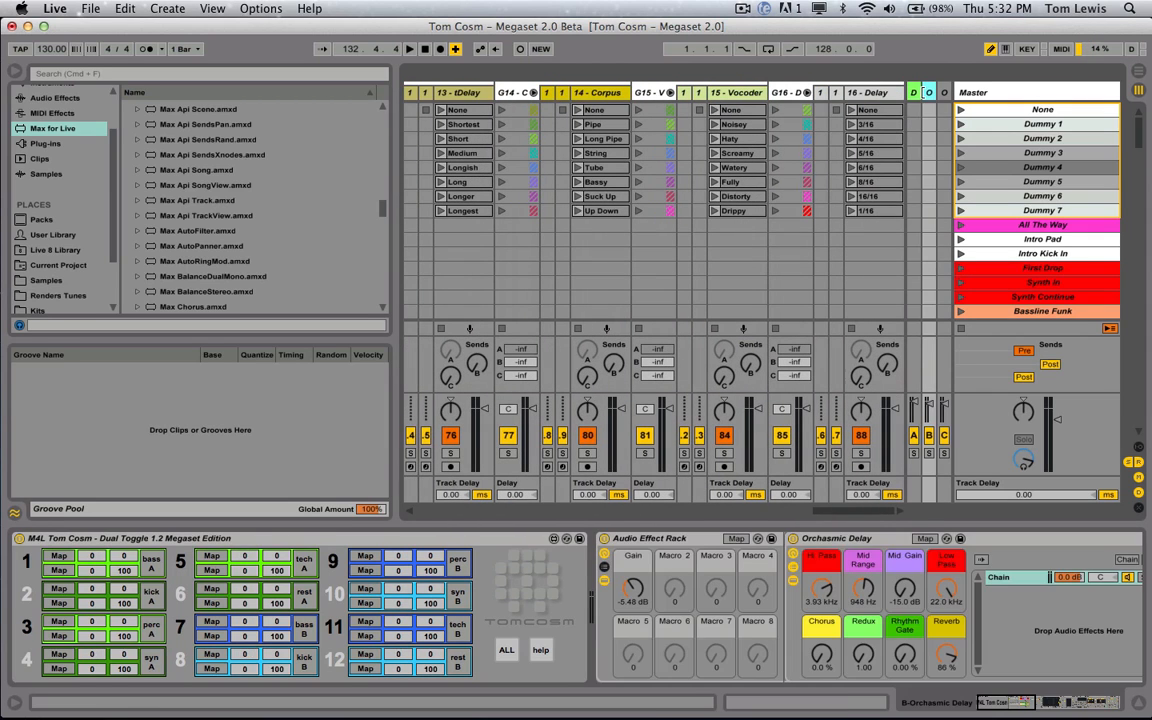
{"action": "left_click", "coordinate": [944, 92]}
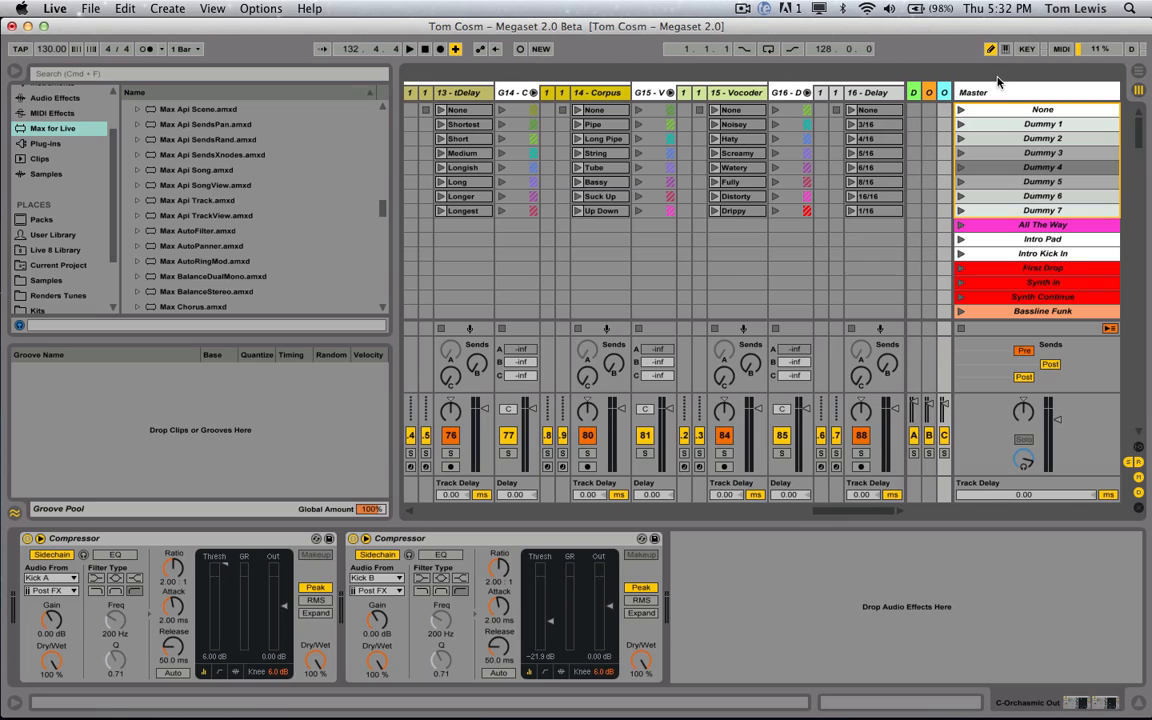
{"action": "left_click", "coordinate": [929, 92]}
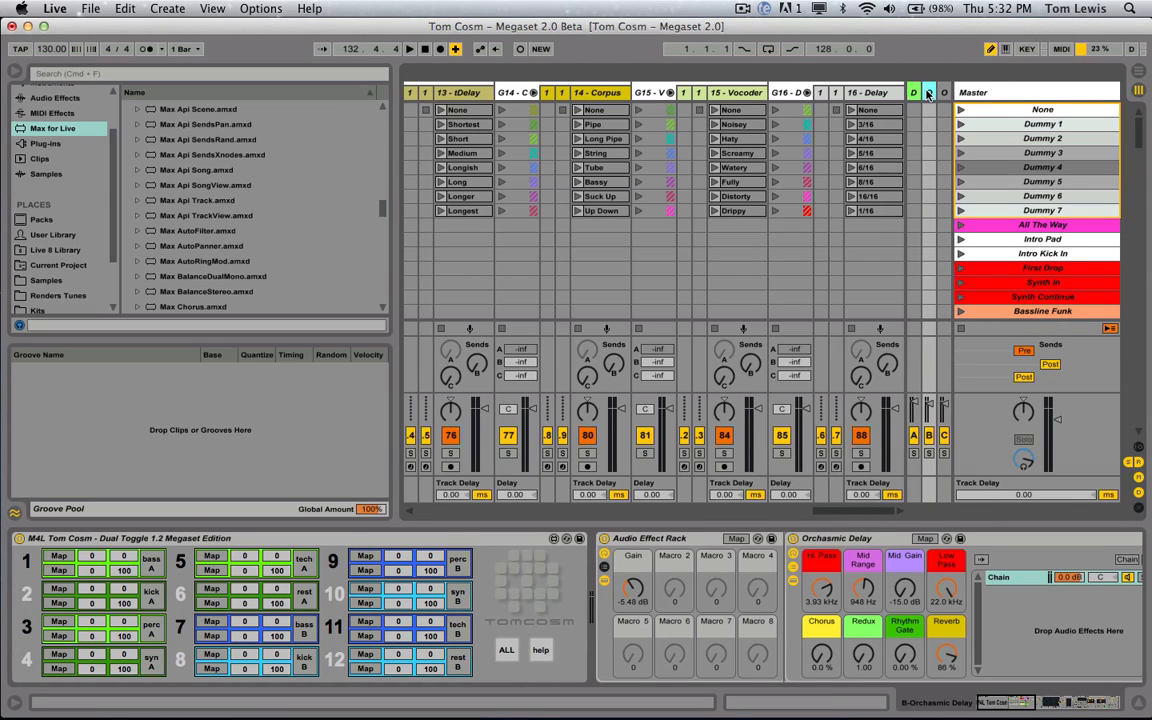
{"action": "left_click", "coordinate": [853, 92]}
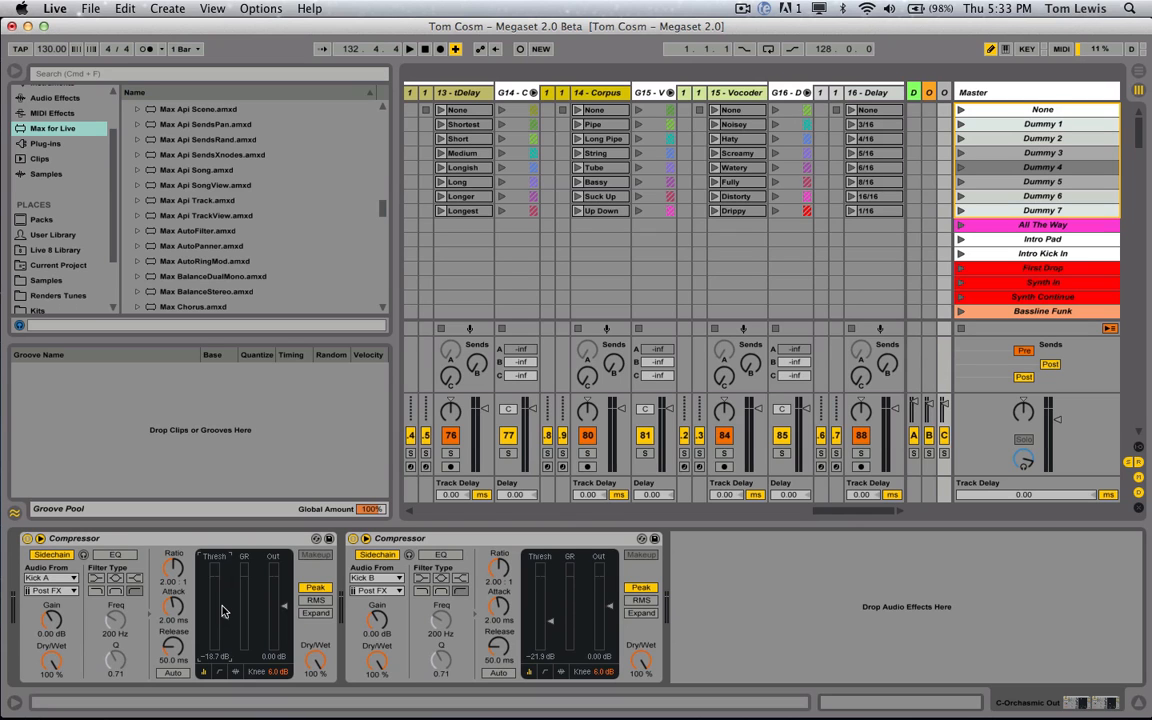
{"action": "left_click", "coordinate": [743, 9]}
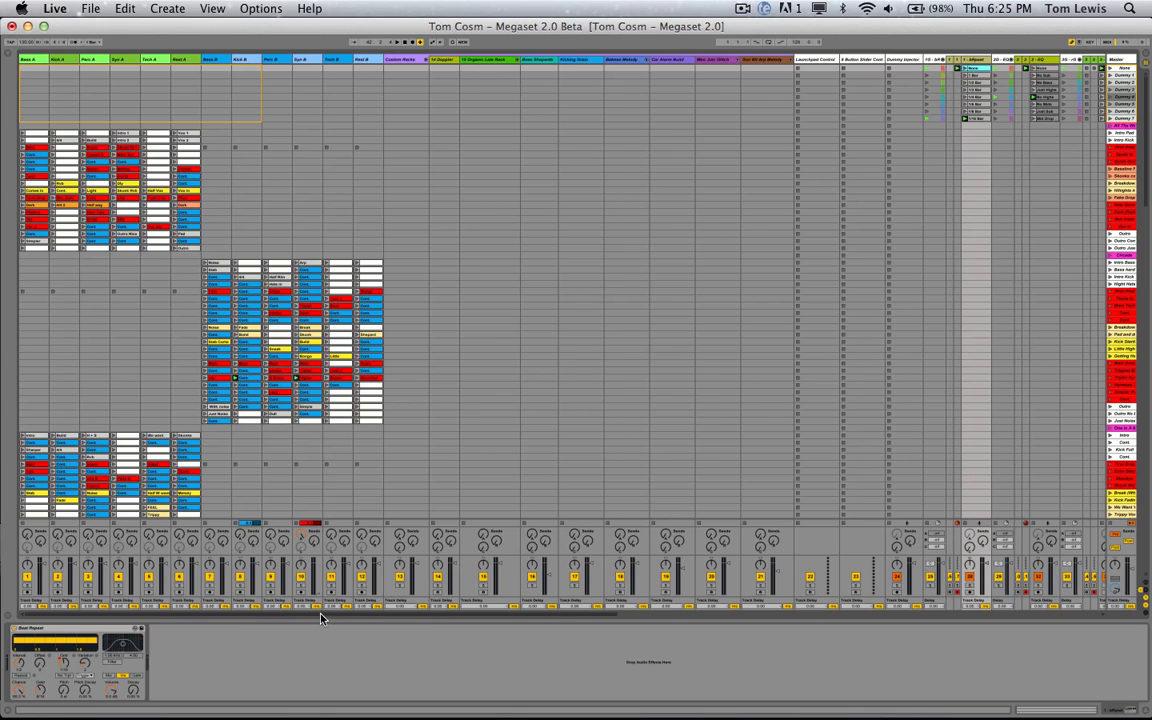
Launch the Perc B and Bass B clips in the same row as the playing Kick B clip.
{"action": "left_click_drag", "start_coordinate": [321, 614], "coordinate": [836, 583]}
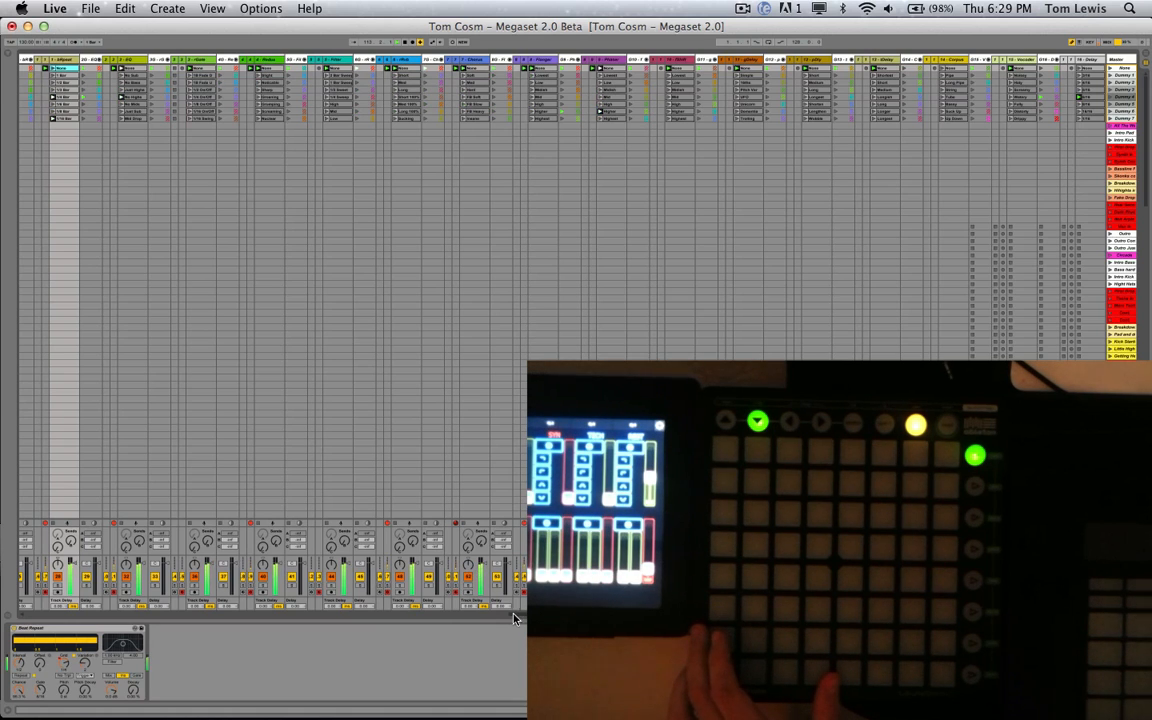
{"action": "left_click_drag", "start_coordinate": [515, 619], "coordinate": [4, 628]}
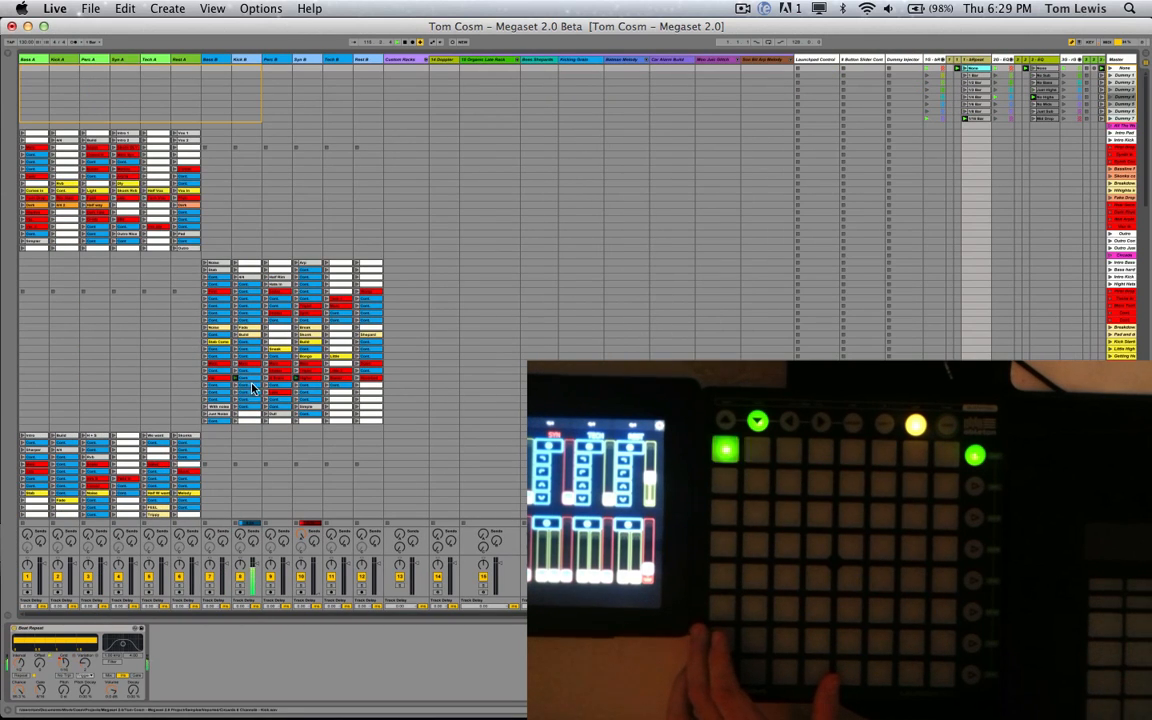
{"action": "left_click", "coordinate": [267, 380]}
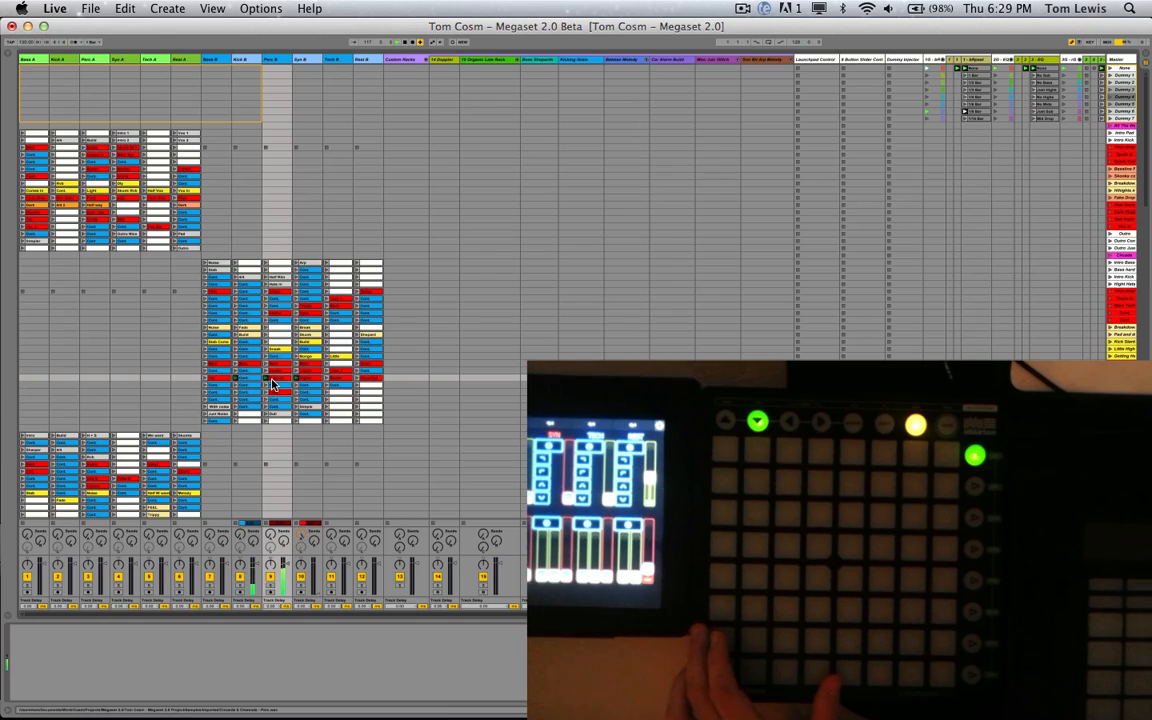
{"action": "left_click", "coordinate": [207, 383]}
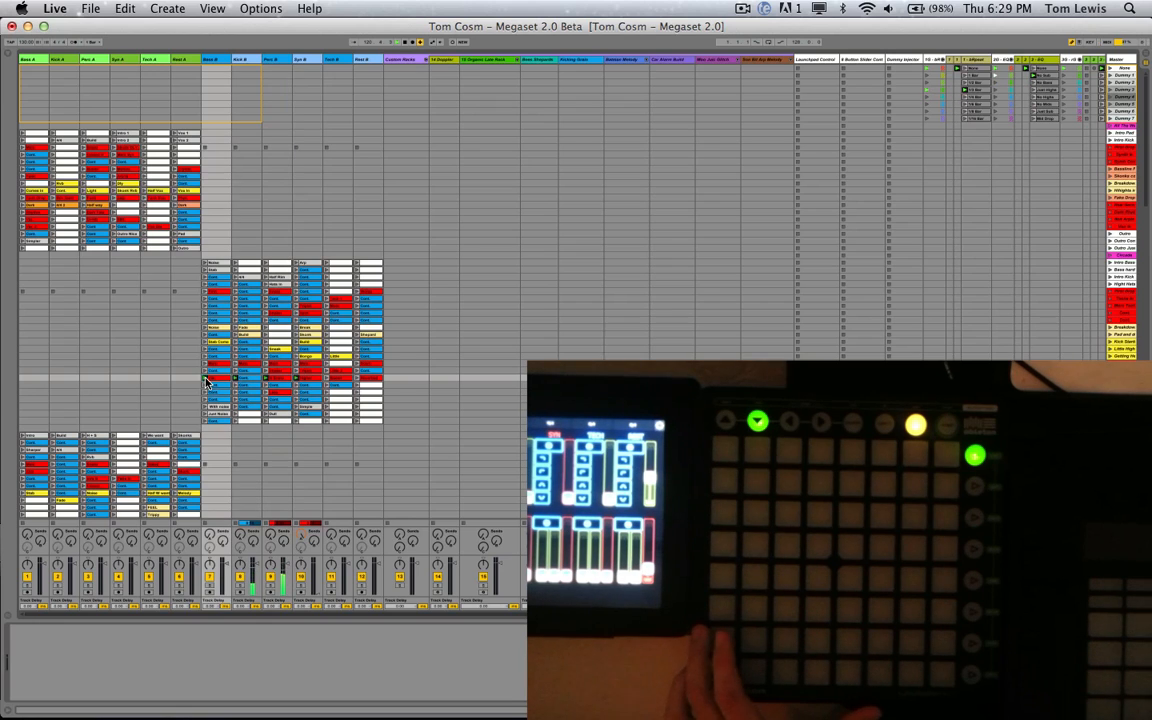